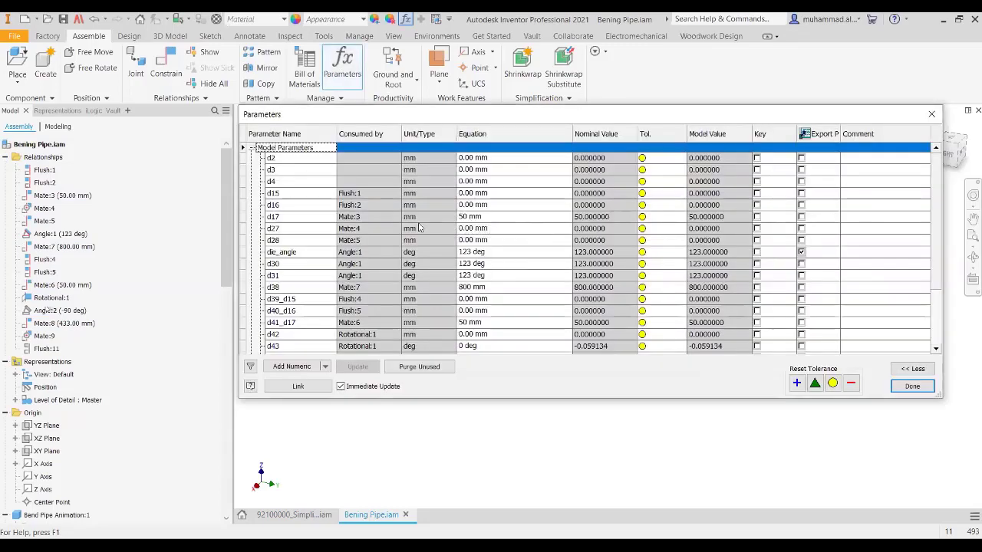
# Review the assembly's model and user parameters down to bend_angle, and close the parameter list
pyautogui.scroll(-2, 378, 301)
pyautogui.scroll(-1, 460, 339)
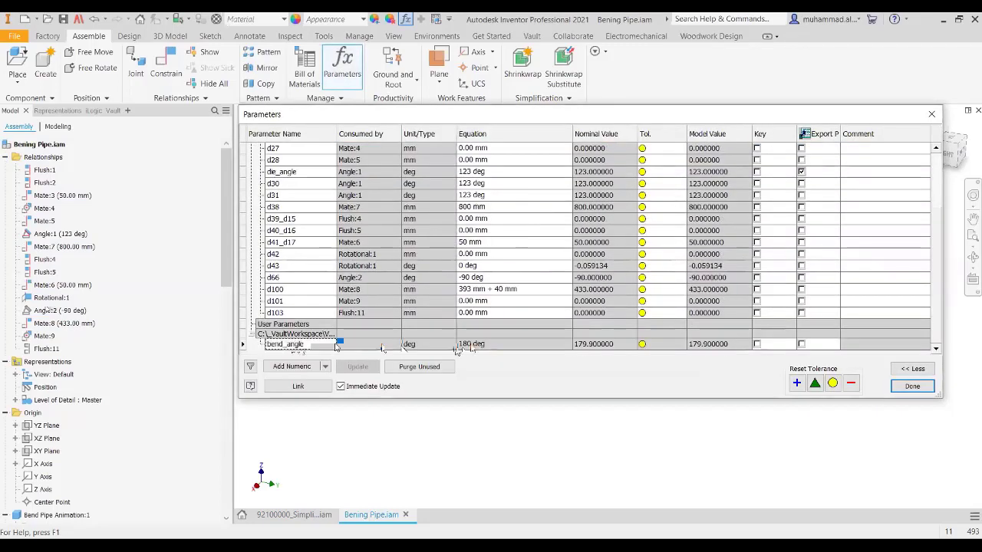
pyautogui.click(909, 385)
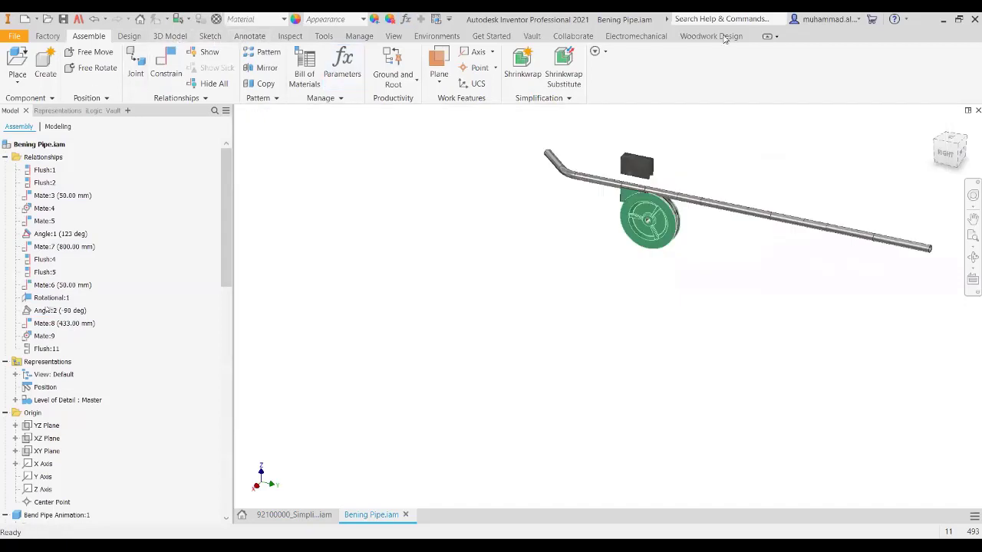
# Enter the Inventor Studio environment and show the animation timeline with its action editor expanded
pyautogui.click(130, 36)
pyautogui.click(181, 38)
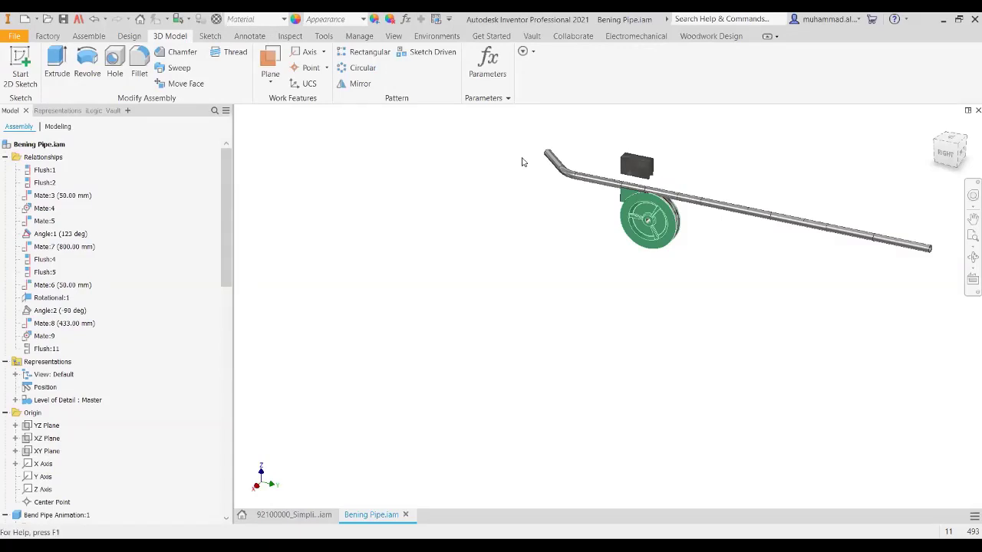
pyautogui.click(420, 37)
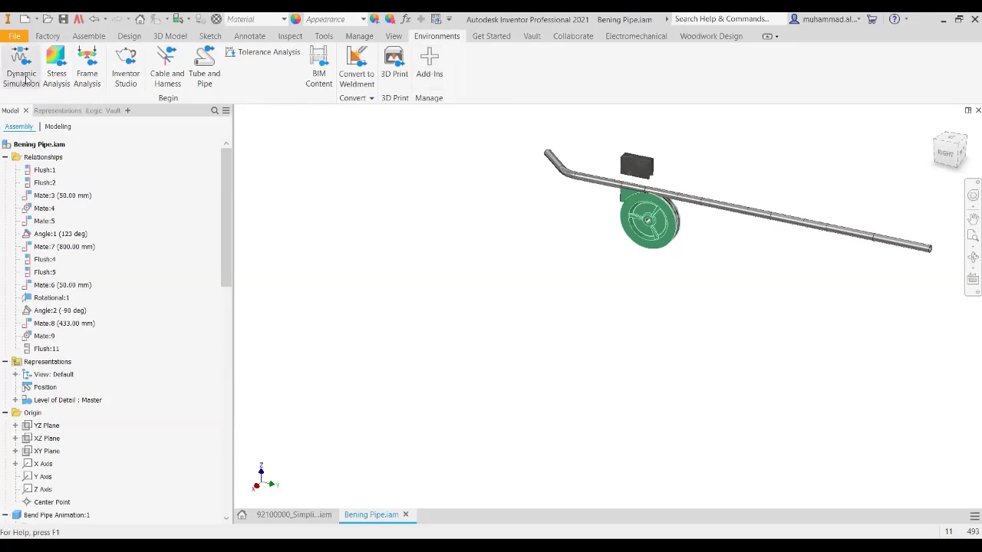
pyautogui.click(124, 73)
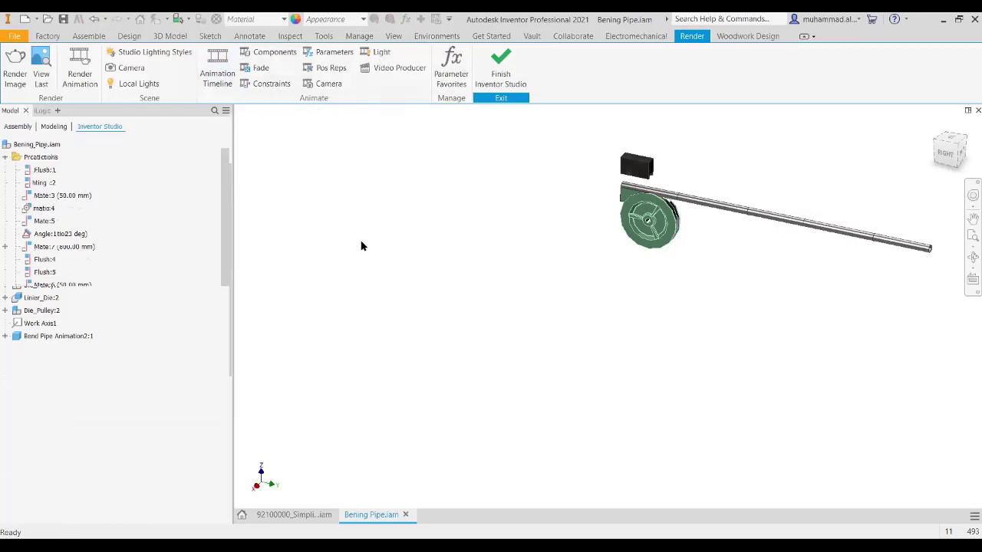
pyautogui.click(213, 79)
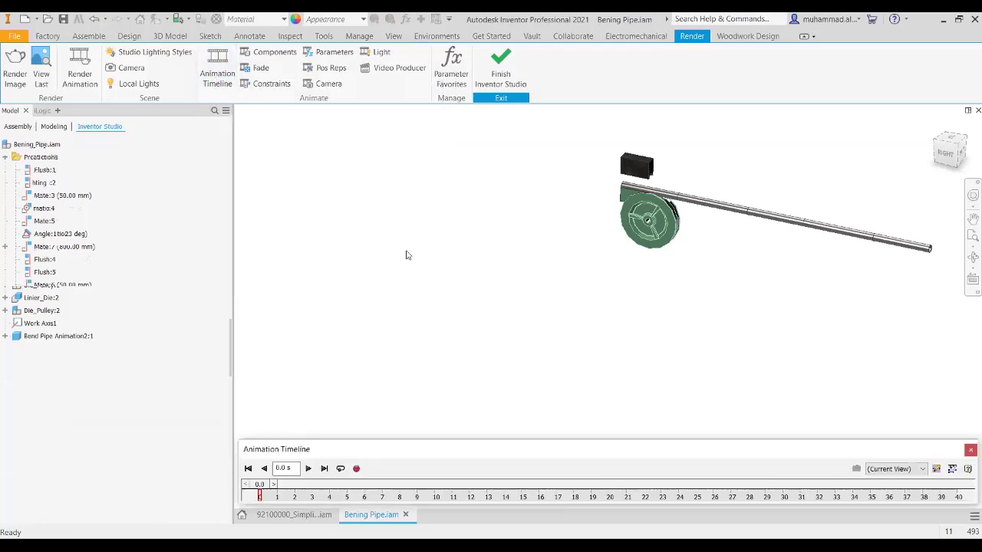
pyautogui.click(952, 469)
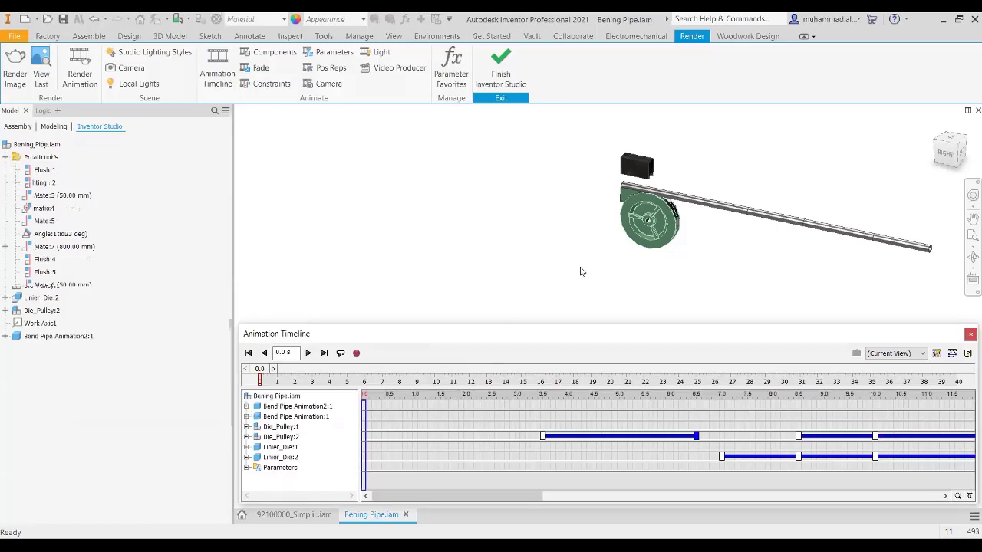
# Scrub the animation to 3.4 s, expand Bend Pipe Animation2:1 and examine its Mate:8 track
pyautogui.moveTo(260, 371); pyautogui.dragTo(319, 370)
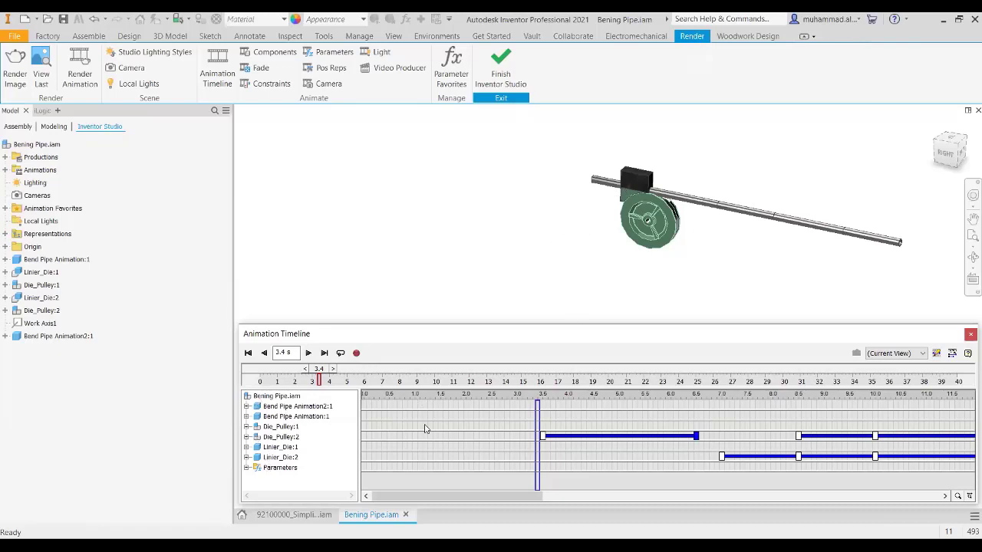
pyautogui.doubleClick(284, 408)
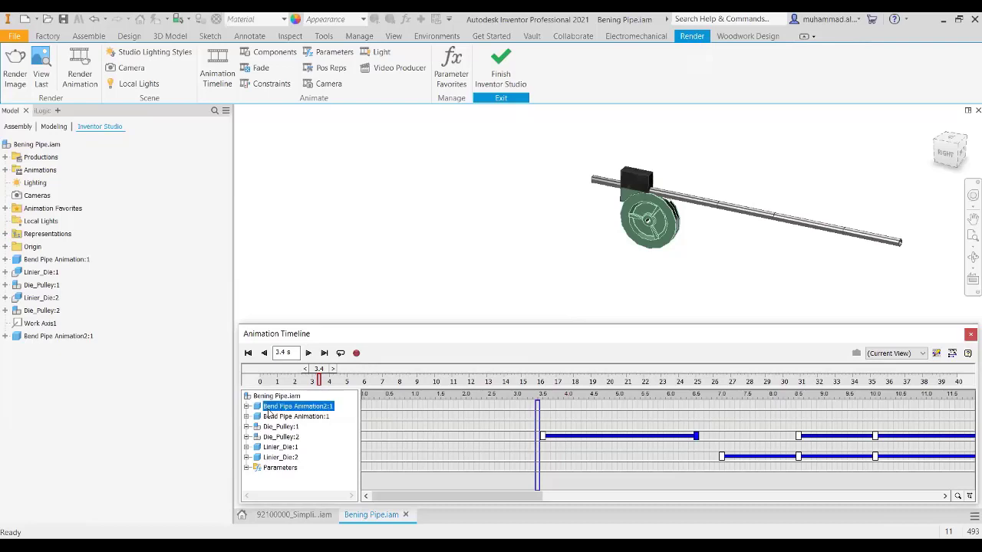
pyautogui.click(278, 427)
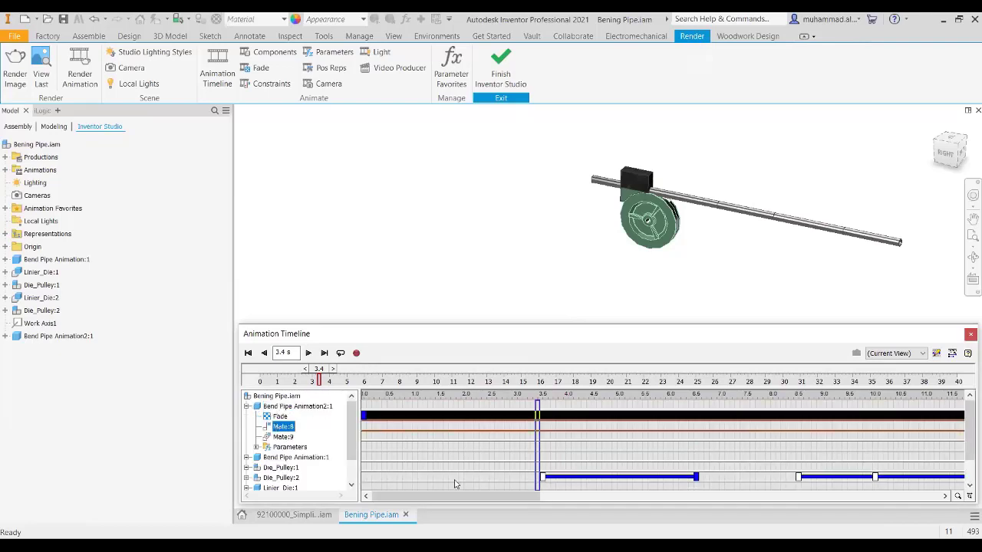
pyautogui.scroll(-3, 455, 484)
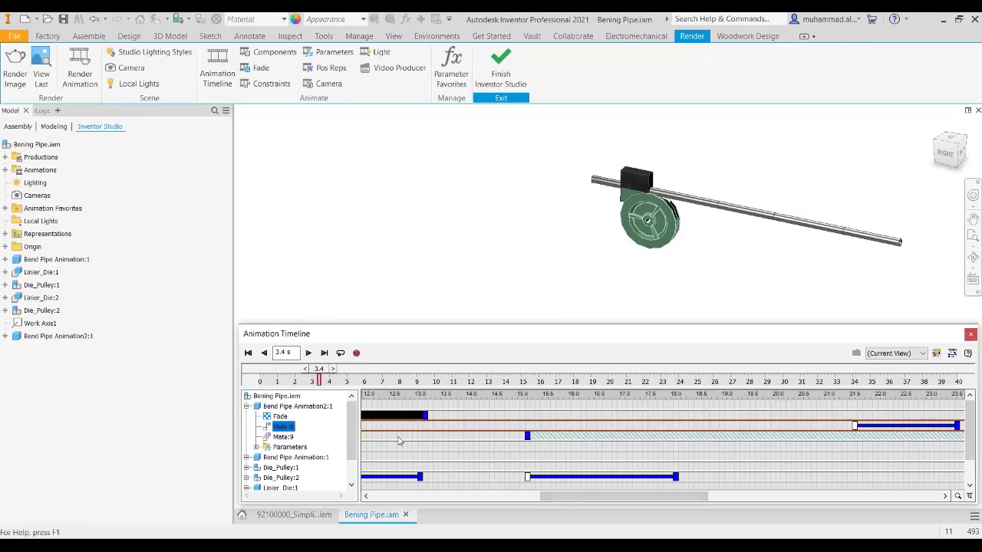
# Inspect the settings of the Die_Pulley:2 component animation that ends at 13.0 s, and close them without changes
pyautogui.click(406, 478)
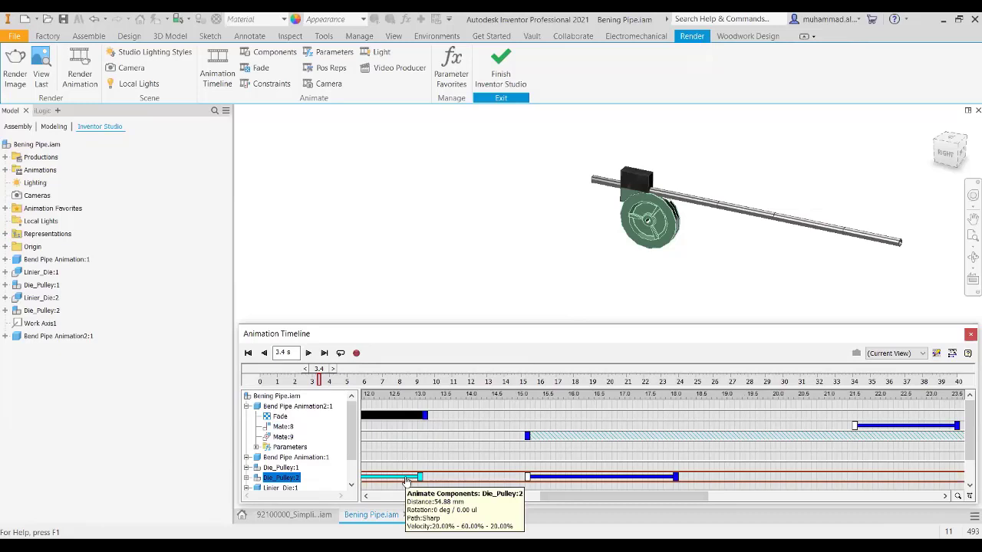
pyautogui.doubleClick(406, 478)
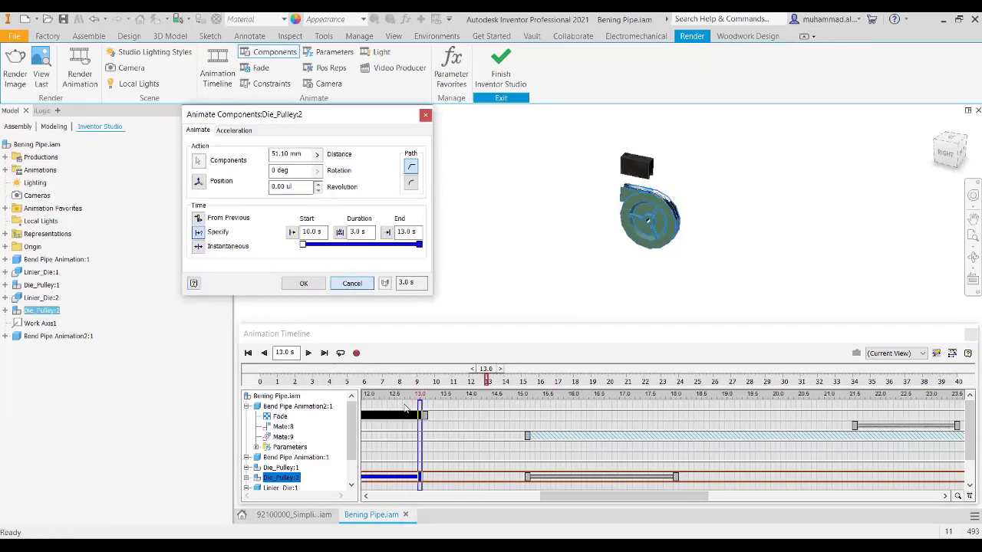
pyautogui.click(353, 289)
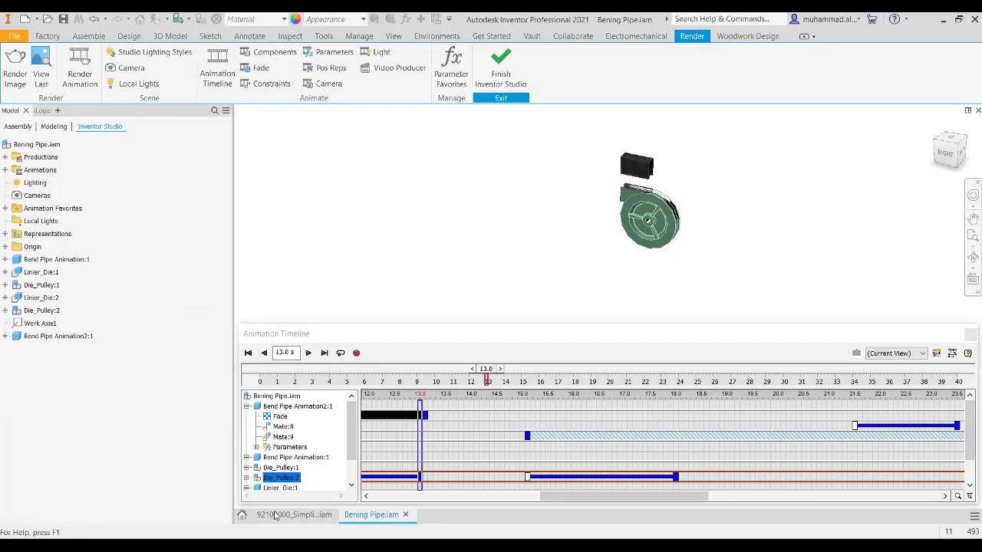
# Expand Linier_Die:2 in the timeline and examine its fade track and movement actions
pyautogui.scroll(-1, 372, 471)
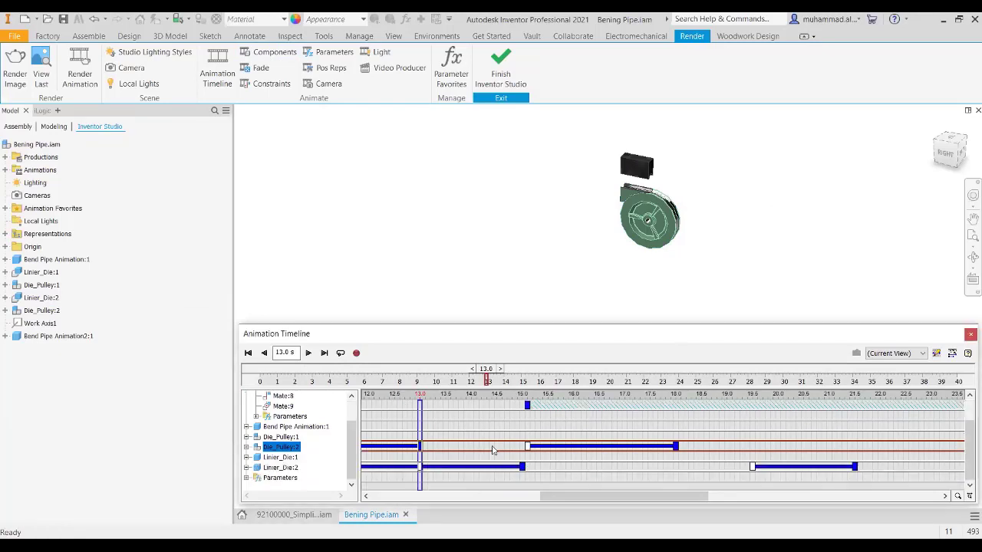
pyautogui.click(247, 468)
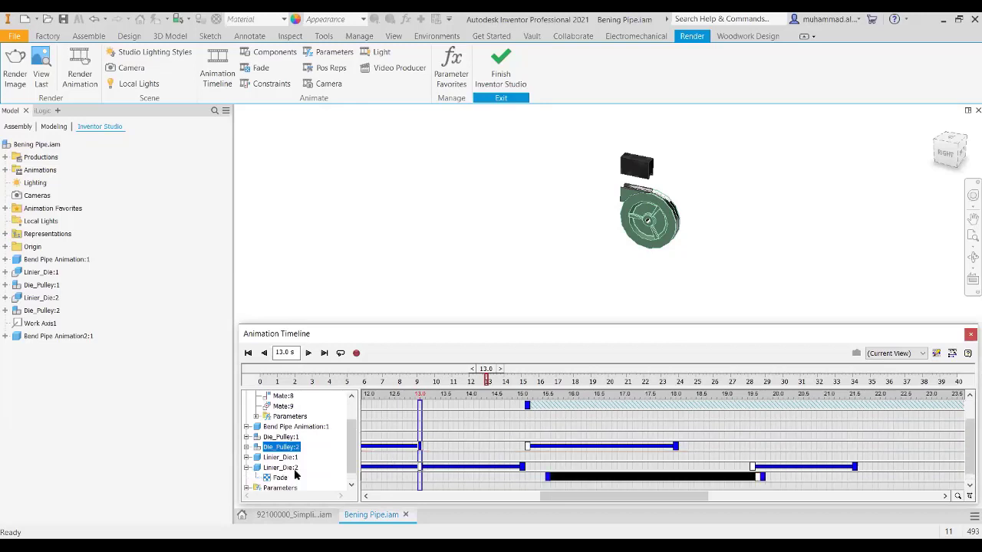
pyautogui.click(286, 479)
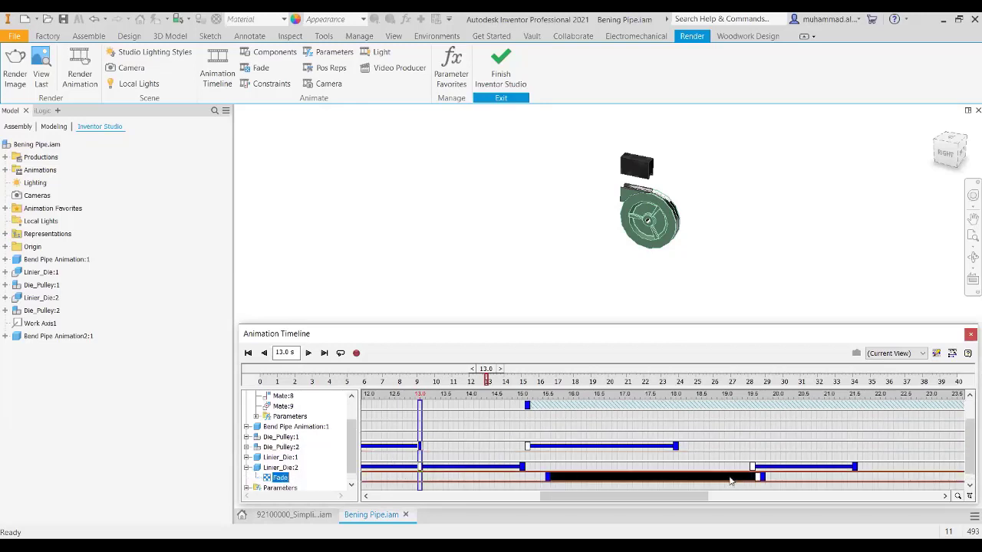
pyautogui.click(371, 467)
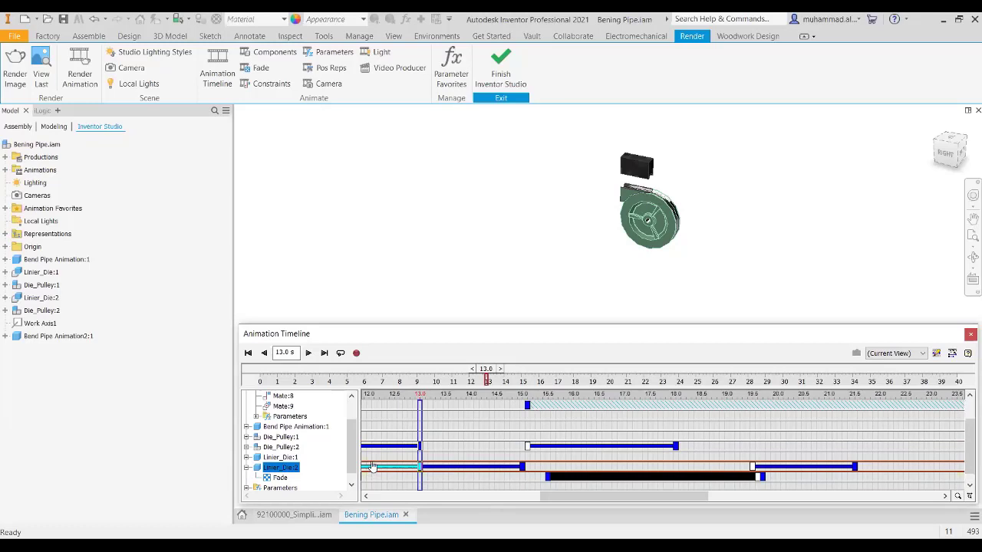
# Examine the Mate:8 track of Bend Pipe Animation2:1 and expand its parameter tracks for bend_angle_2 and bend_angle_3
pyautogui.scroll(1, 309, 440)
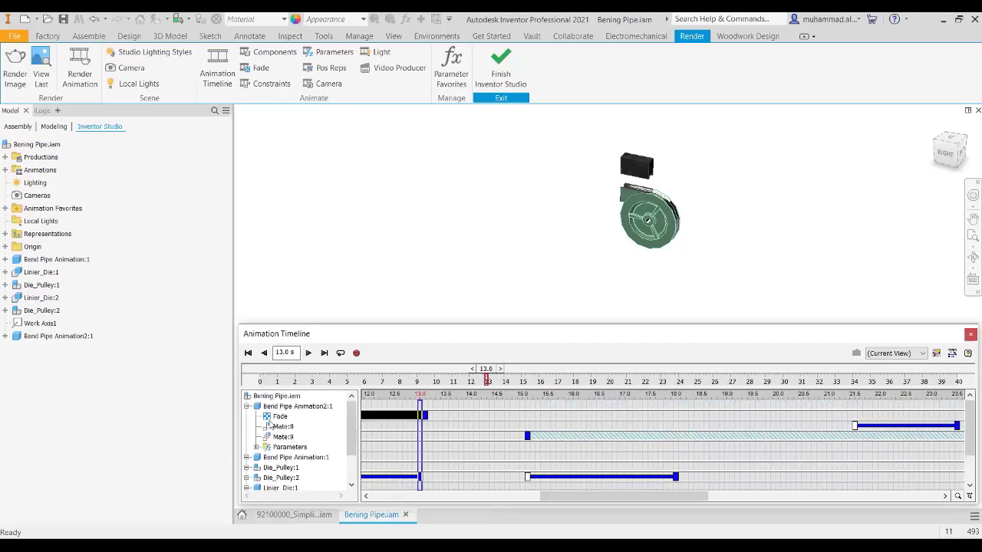
pyautogui.click(282, 427)
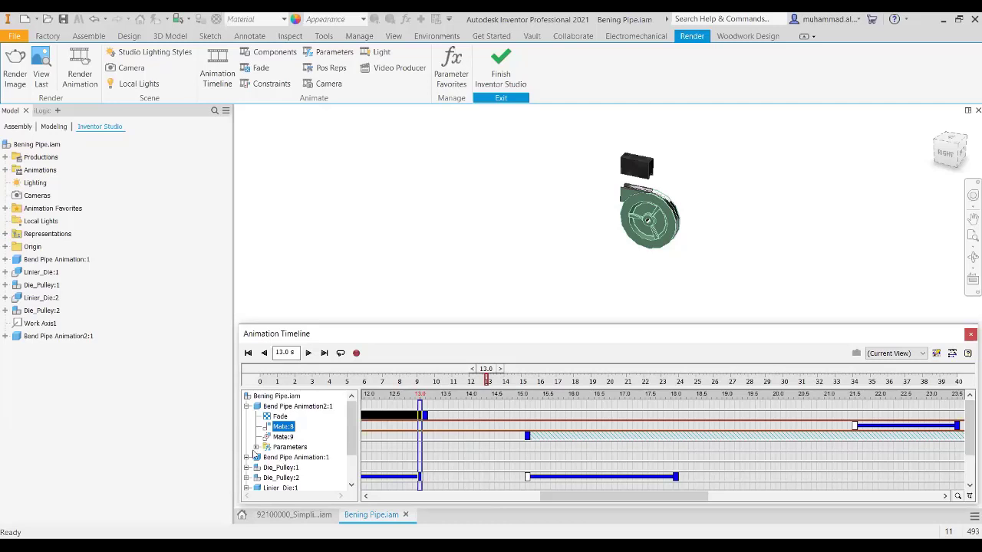
pyautogui.click(256, 447)
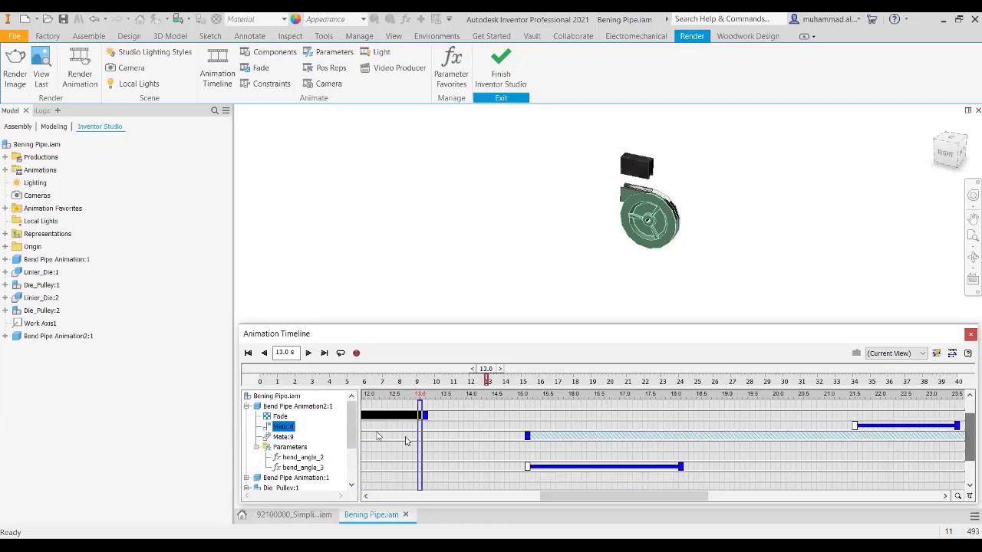
pyautogui.scroll(-3, 406, 441)
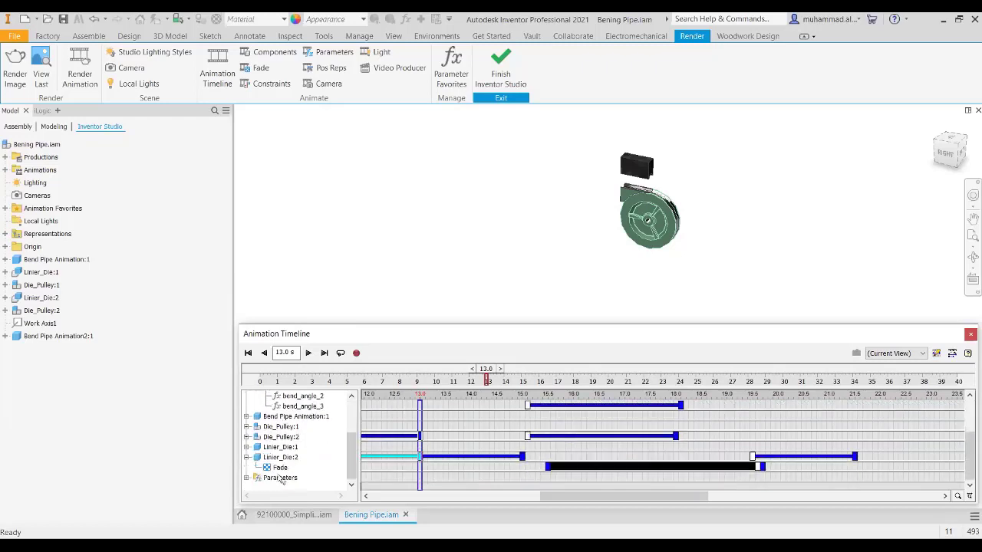
# Expand Die_Pulley:2 and Die_Pulley:1 in the timeline to examine their fade and mate tracks
pyautogui.click(246, 438)
pyautogui.click(247, 438)
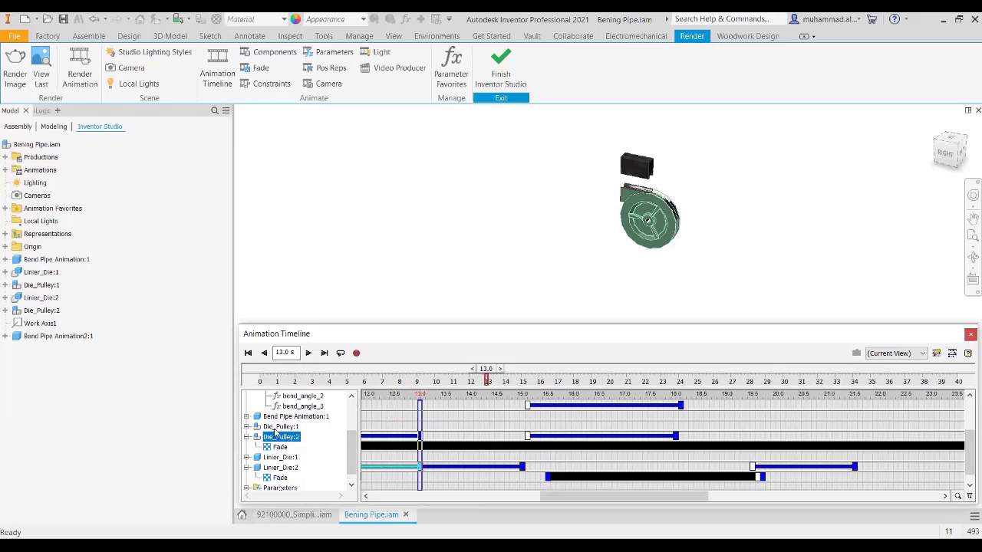
pyautogui.click(247, 427)
pyautogui.click(282, 436)
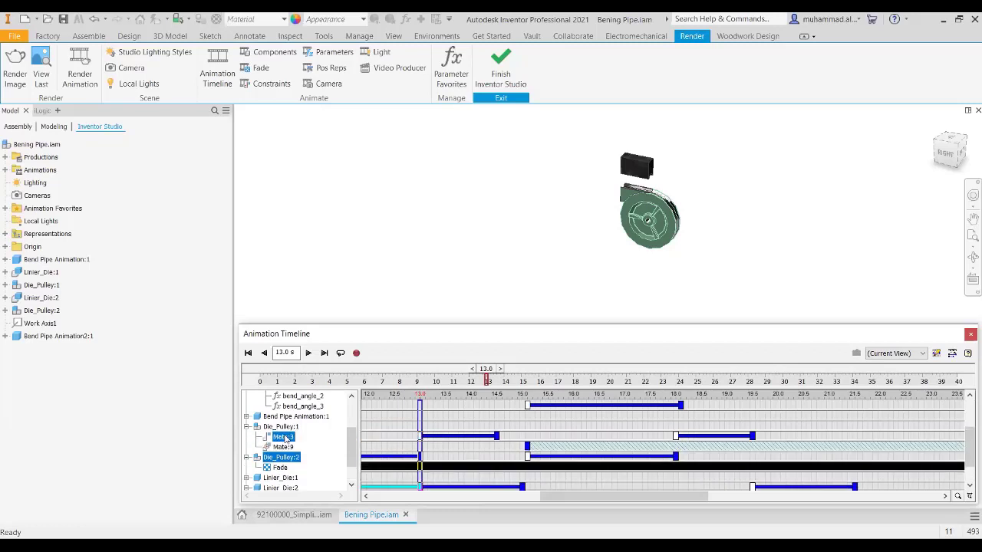
# Inspect the Mate:3 constraint animation starting at 13.0 s, scrub the timeline back to 0.5 s, and close the settings without changes
pyautogui.click(461, 436)
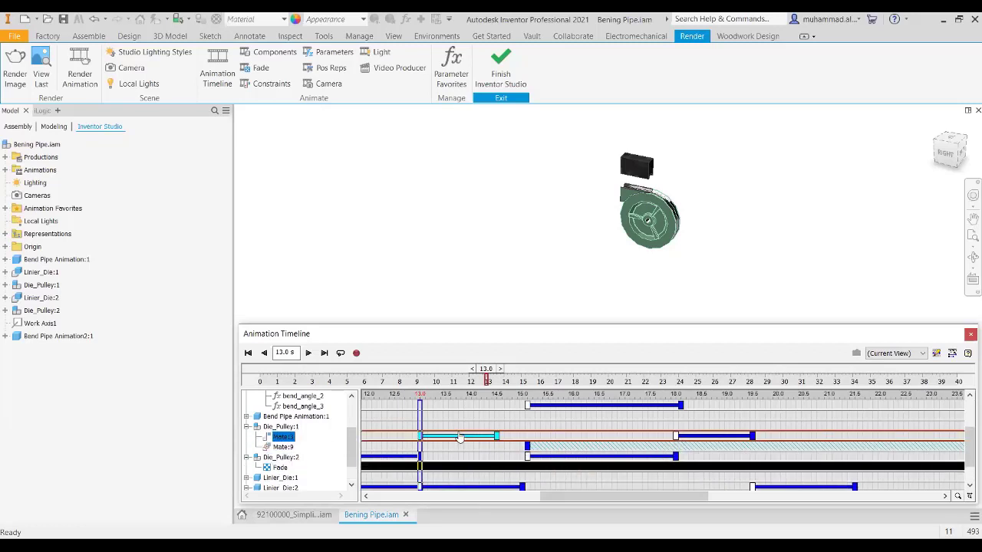
pyautogui.doubleClick(459, 436)
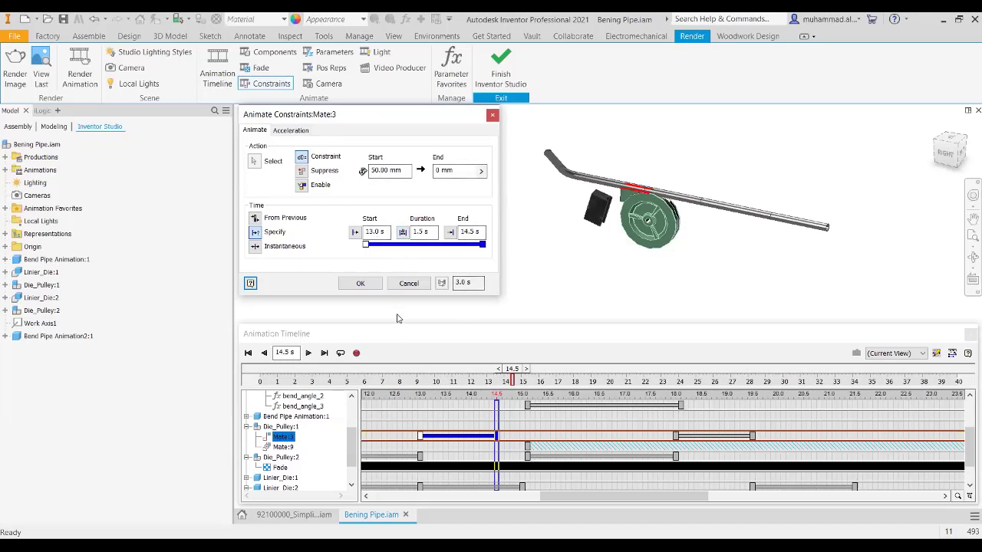
pyautogui.moveTo(513, 369); pyautogui.dragTo(274, 378)
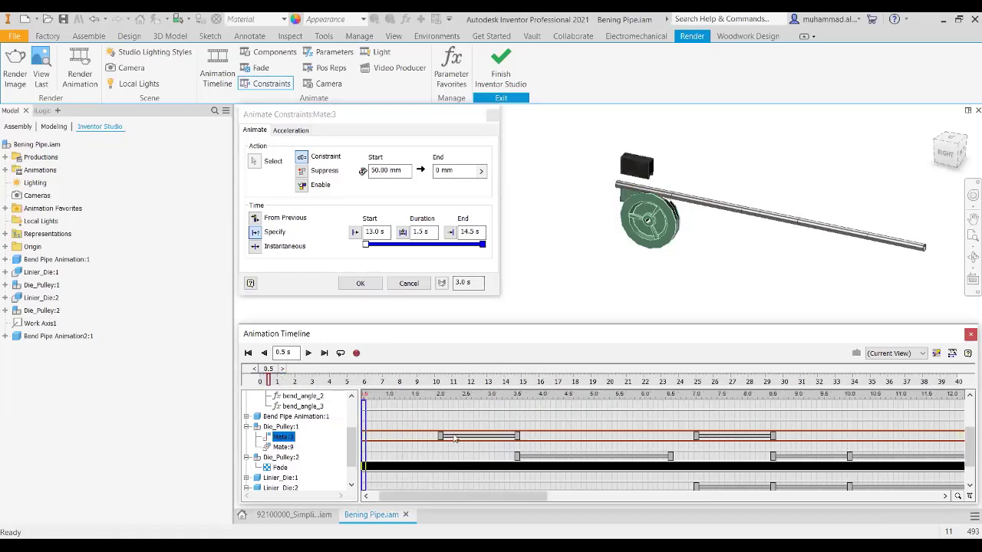
pyautogui.click(409, 283)
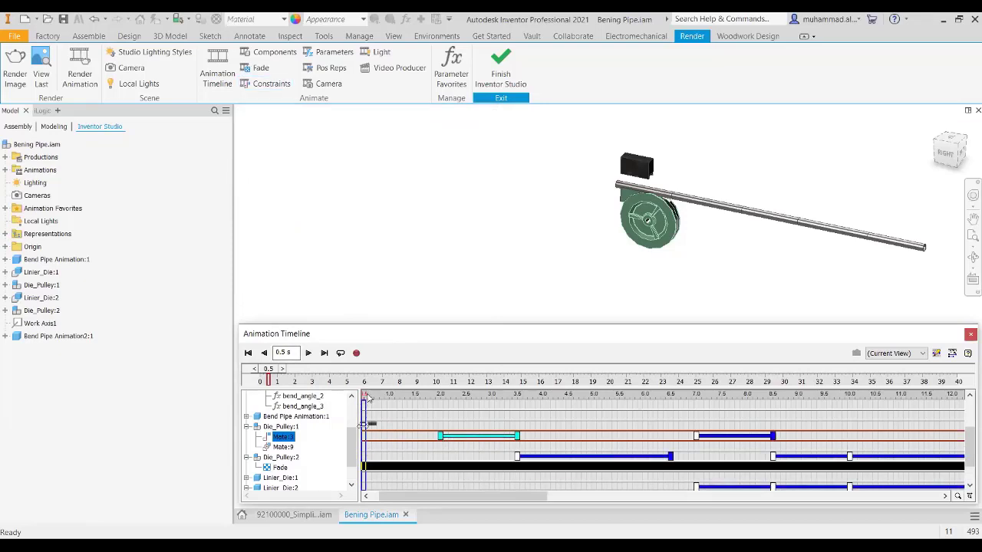
# Review the Die_Pulley:1 tracks along the timeline and inspect the settings of its Mate:3 action running from 7.0 s to 8.5 s, without changing them
pyautogui.click(750, 497)
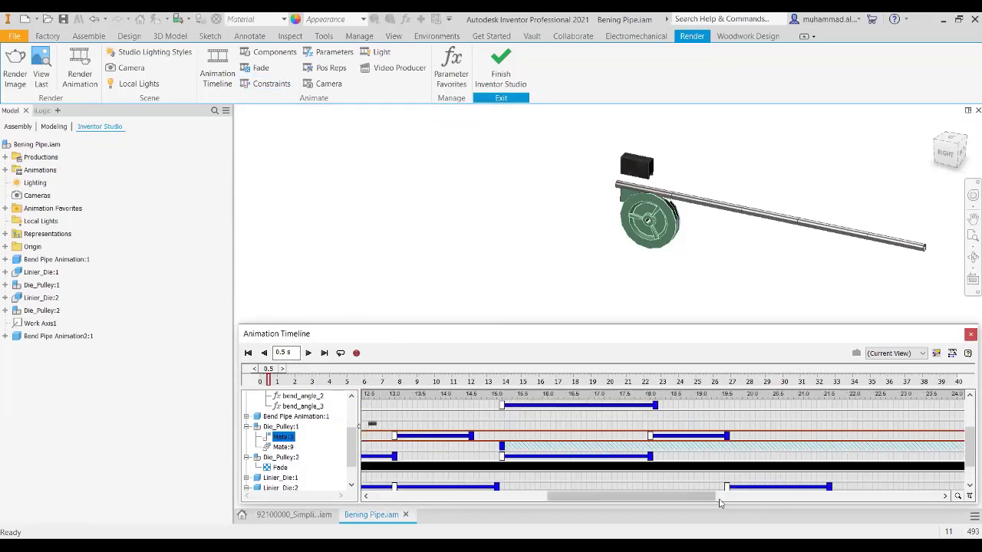
pyautogui.click(706, 499)
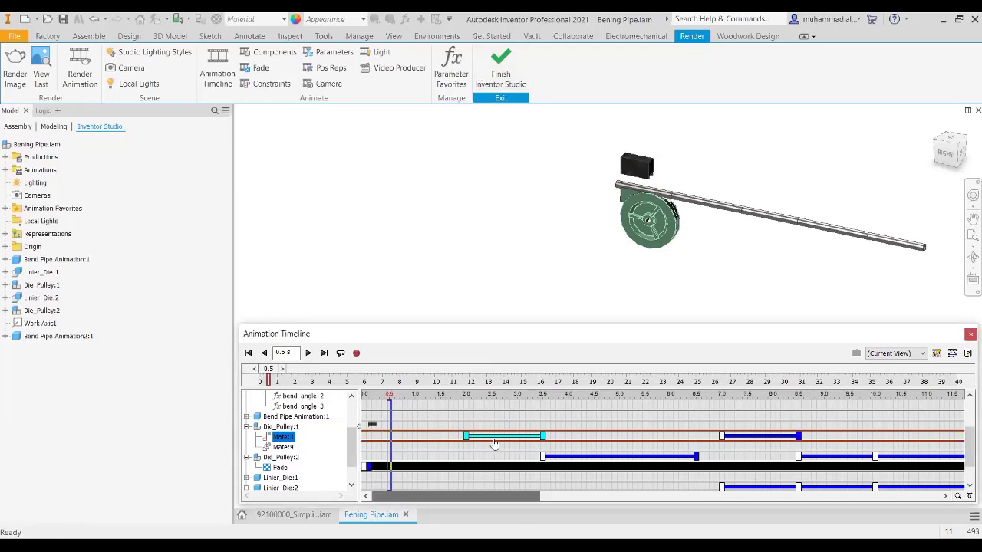
pyautogui.scroll(5, 453, 441)
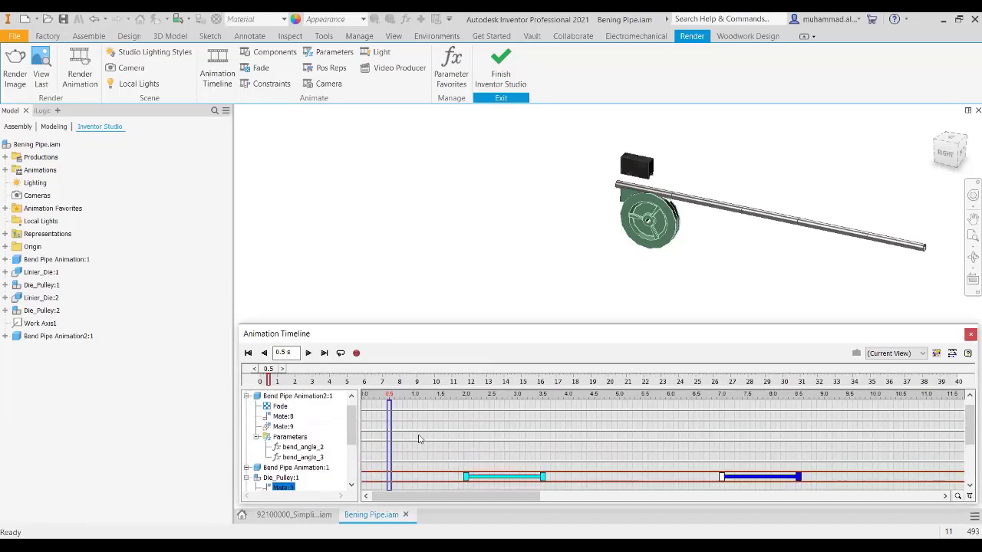
pyautogui.scroll(-2, 419, 450)
pyautogui.scroll(-3, 419, 450)
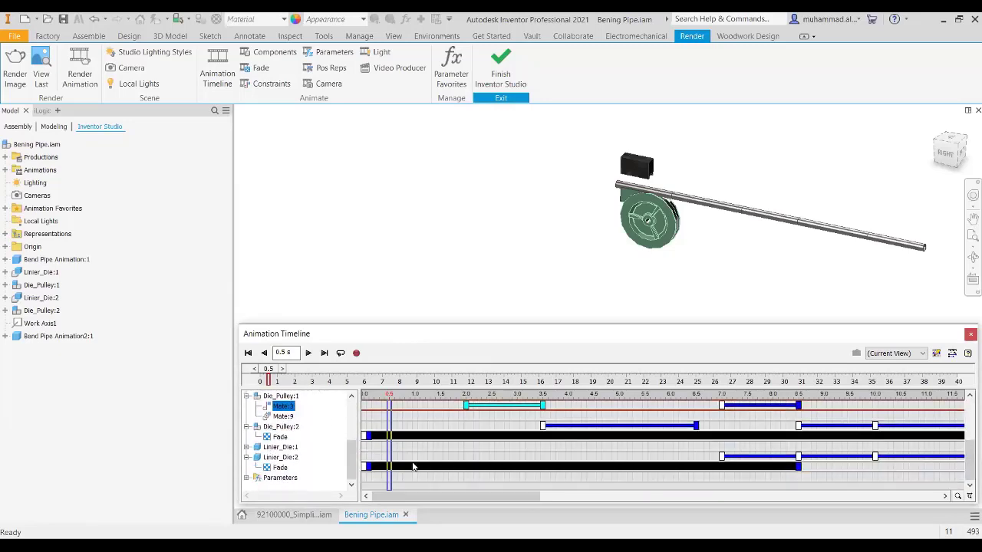
pyautogui.scroll(4, 259, 427)
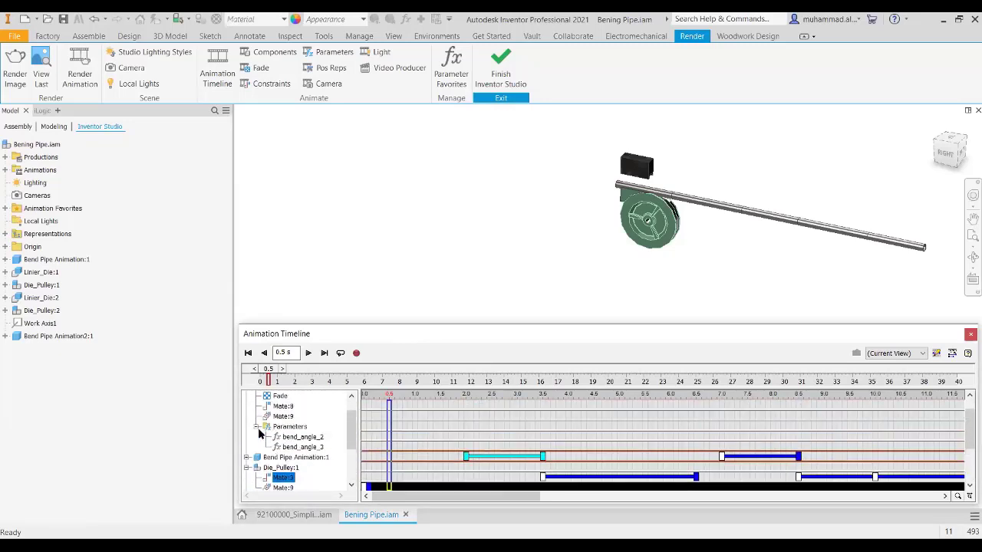
pyautogui.scroll(-1, 737, 460)
pyautogui.click(748, 458)
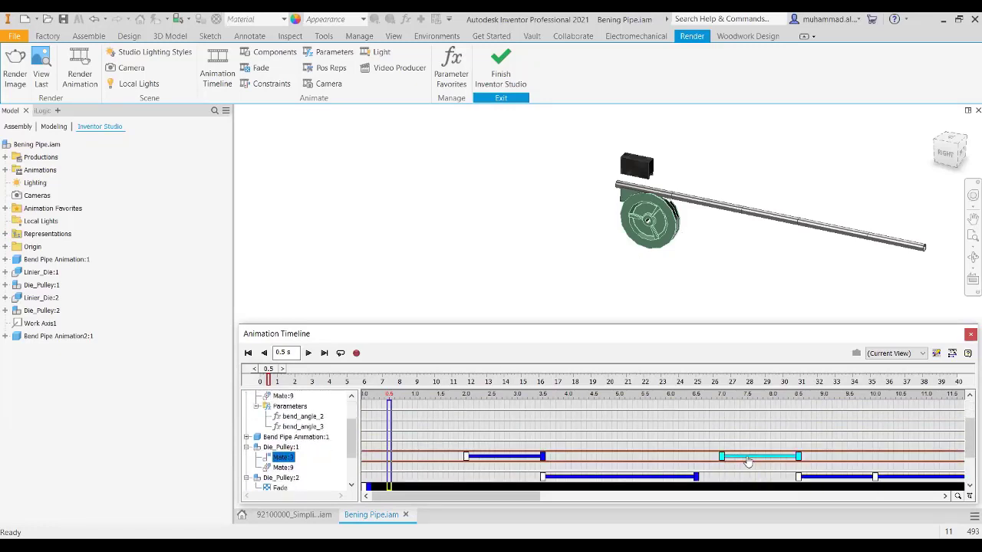
pyautogui.doubleClick(748, 458)
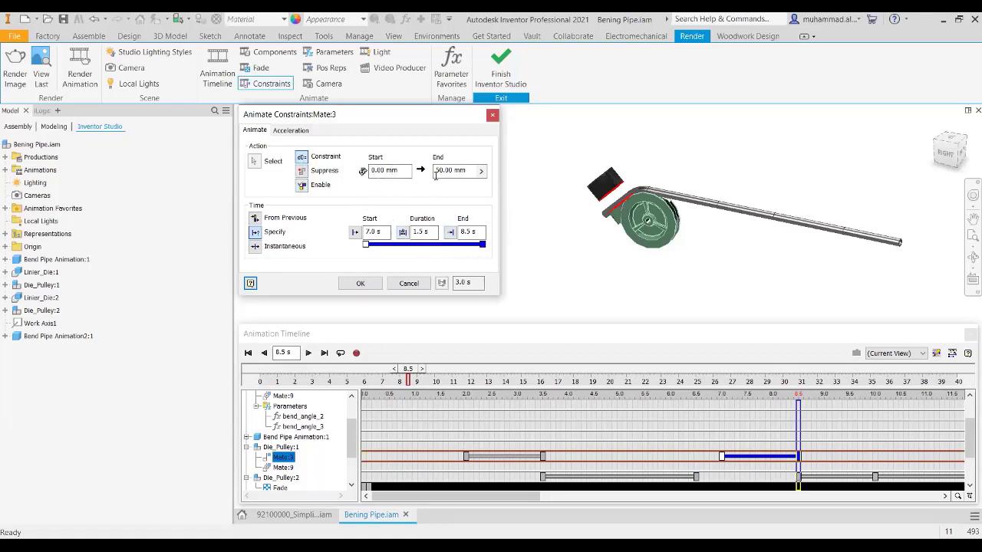
pyautogui.click(494, 117)
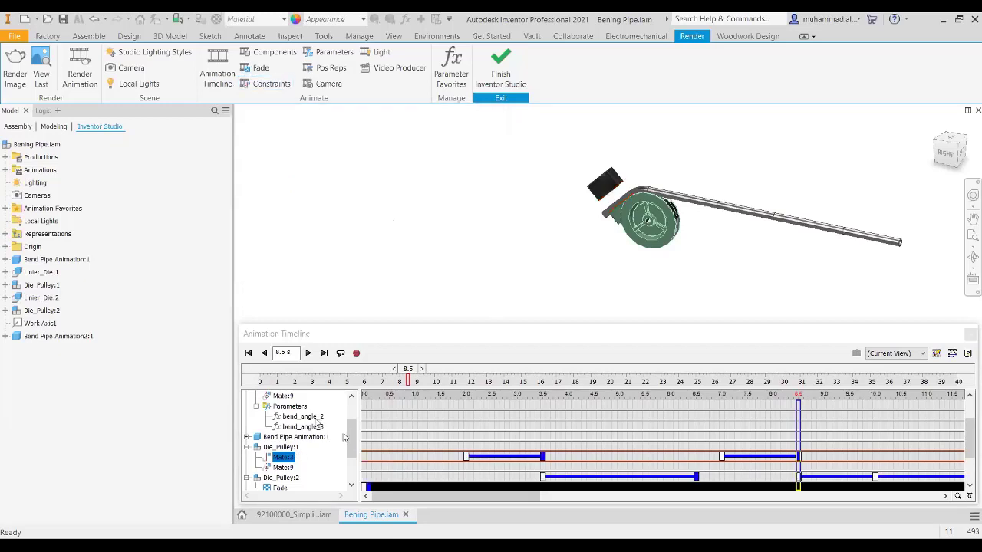
# Select the bend_angle_2 track, view the parameter favorites, and return to the assembly environment
pyautogui.click(326, 416)
pyautogui.rightClick(312, 421)
pyautogui.click(358, 425)
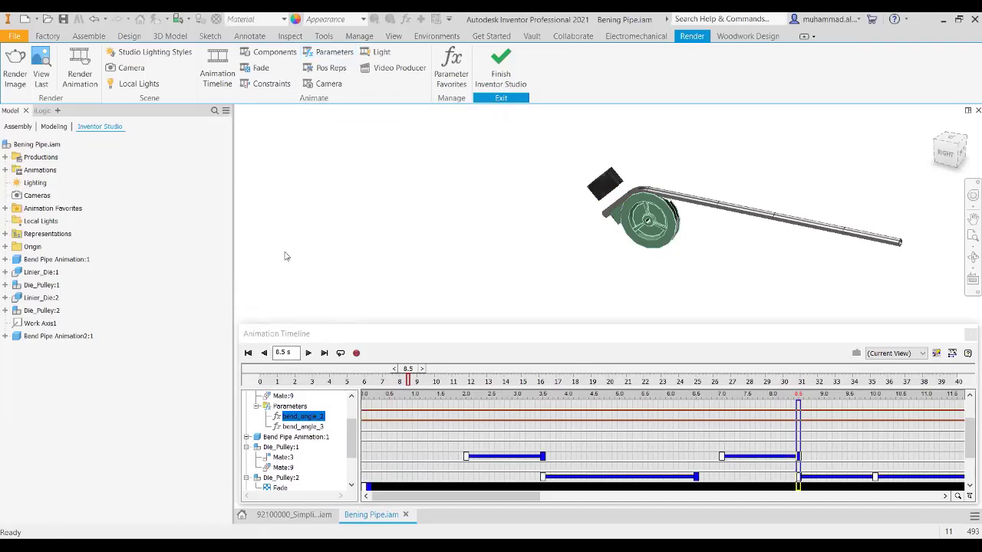
pyautogui.click(451, 69)
pyautogui.click(434, 112)
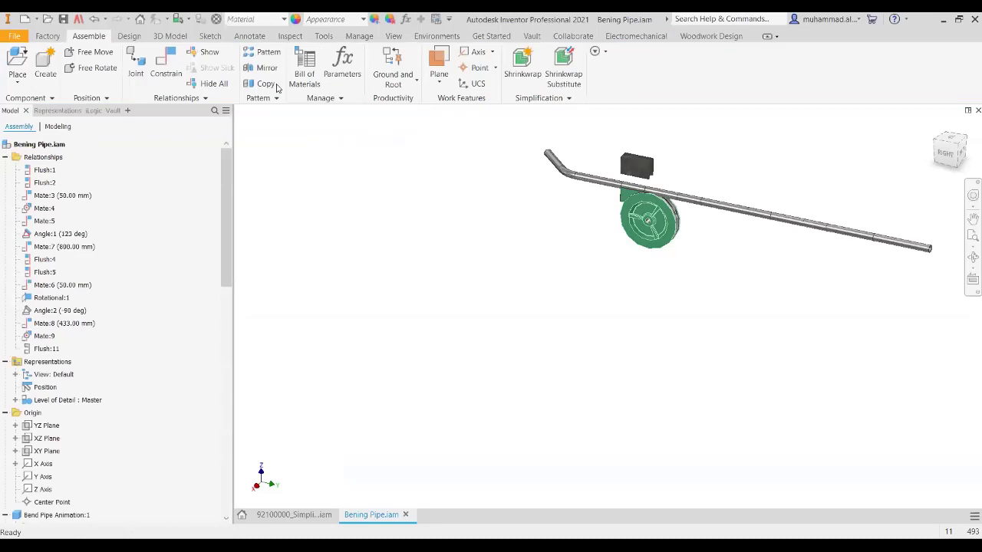
# Toggle the export option of the die_angle parameter off and on in the assembly parameters
pyautogui.click(347, 77)
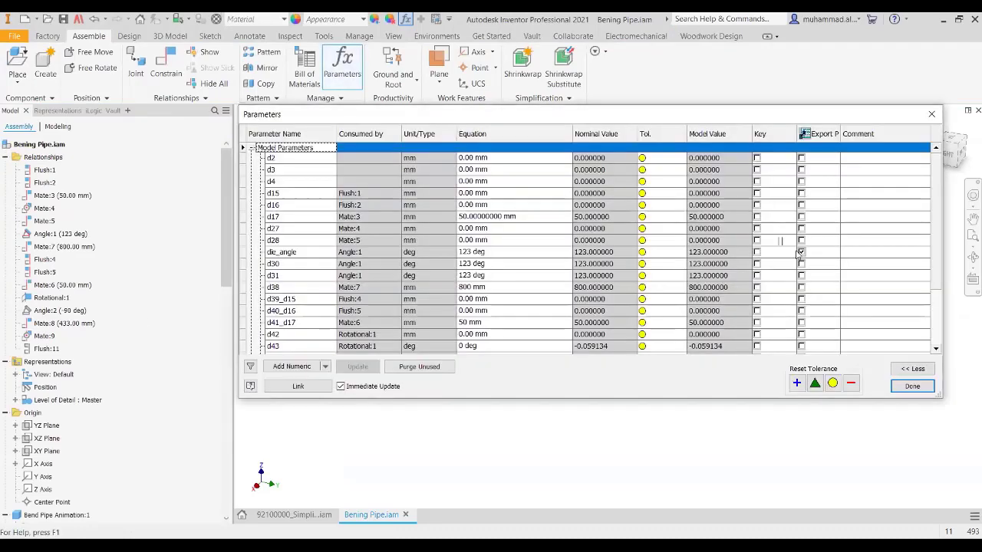
pyautogui.click(800, 253)
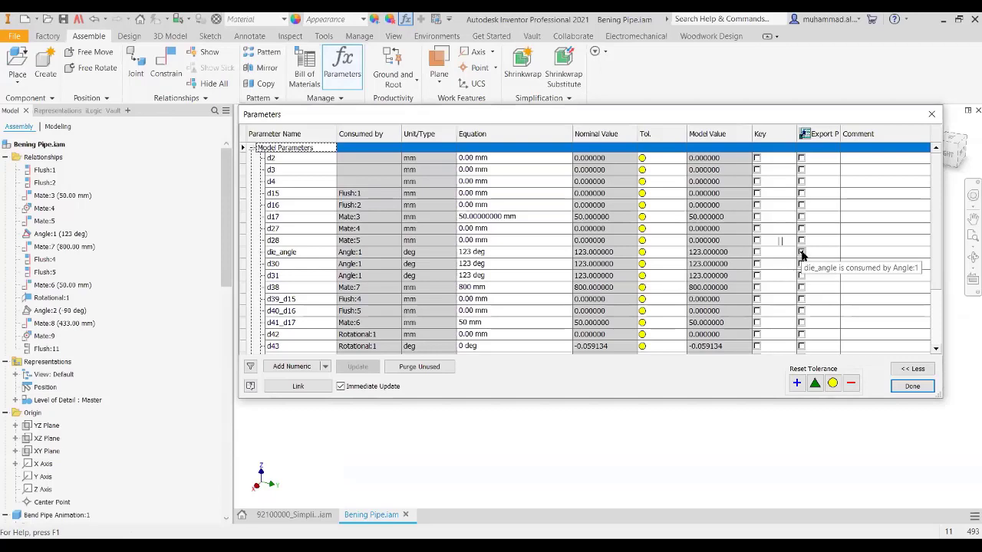
pyautogui.click(802, 252)
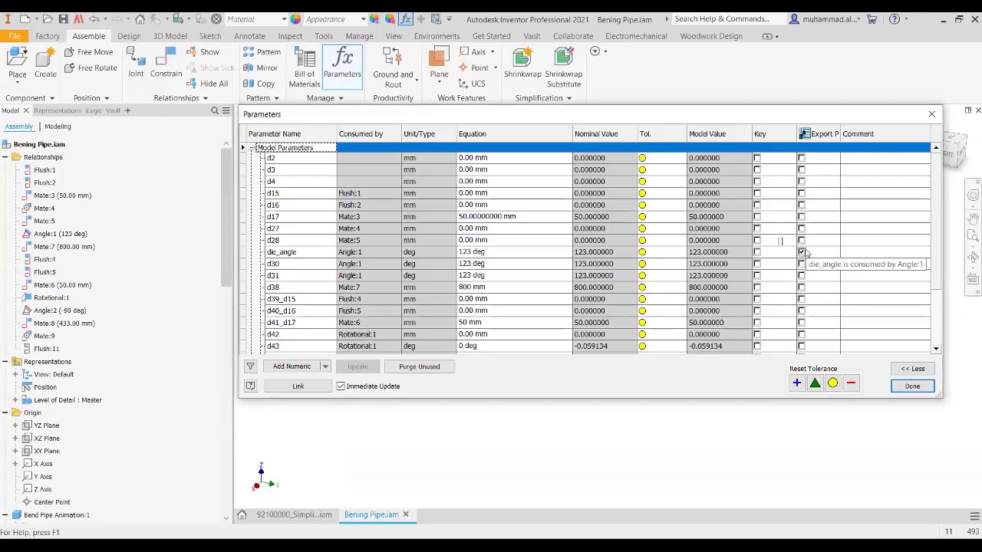
pyautogui.click(802, 253)
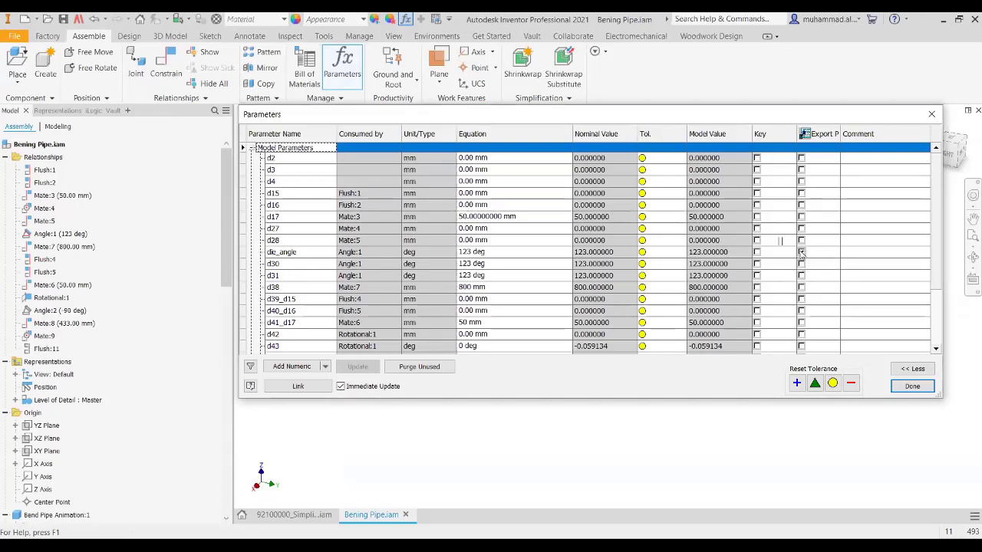
pyautogui.click(802, 253)
pyautogui.click(901, 390)
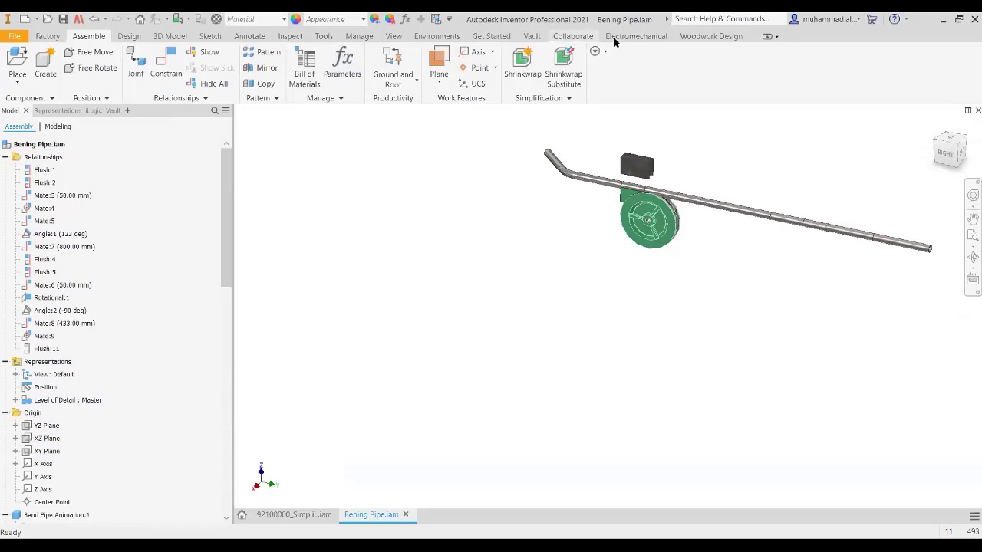
# Return to Inventor Studio and review the parameters and constraints listed under Animation Favorites
pyautogui.click(437, 36)
pyautogui.click(130, 75)
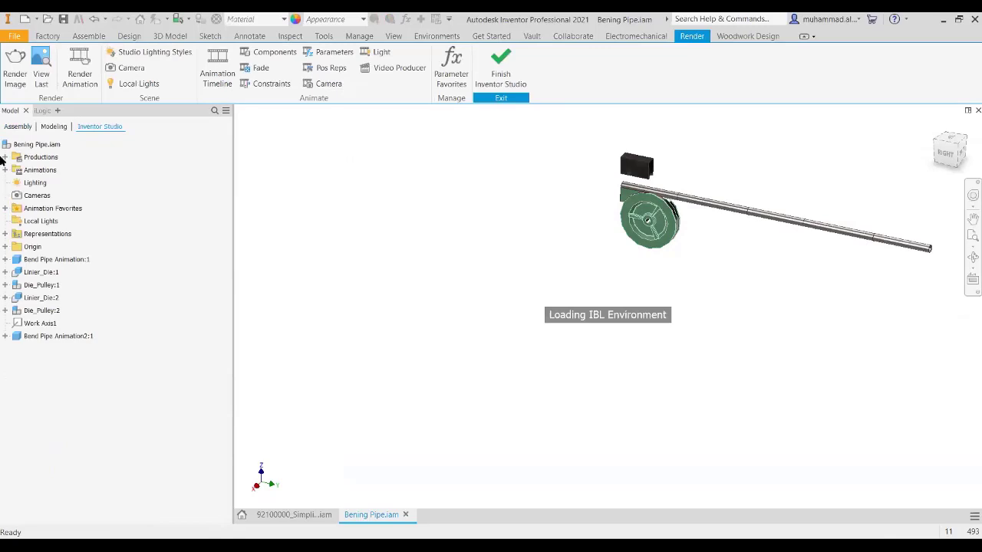
pyautogui.click(4, 209)
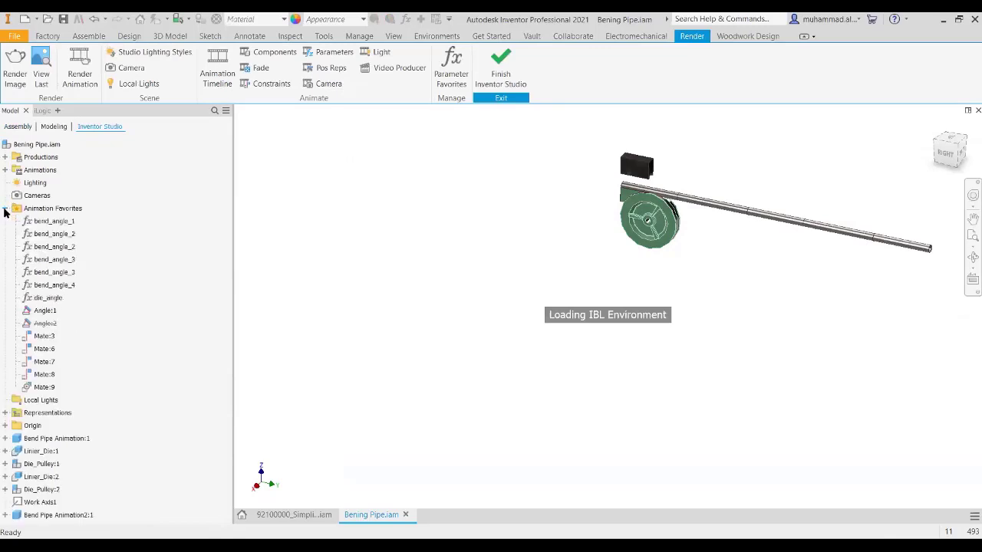
pyautogui.rightClick(47, 213)
pyautogui.click(70, 247)
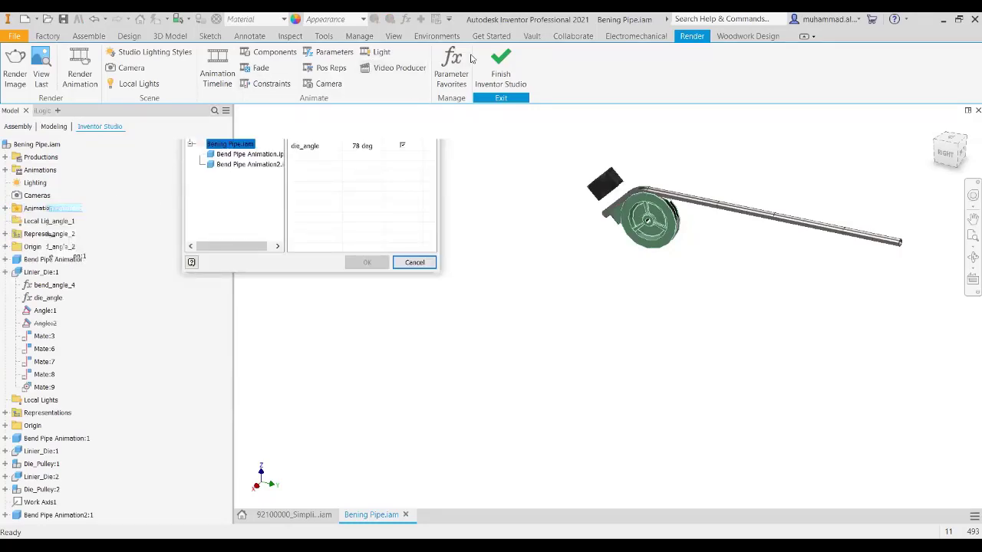
# Examine the parameter favorites of Bend Pipe Animation.ipt and Bend Pipe Animation2.ipt and leave them unchanged
pyautogui.click(458, 76)
pyautogui.click(224, 154)
pyautogui.click(243, 164)
pyautogui.click(245, 155)
pyautogui.click(252, 164)
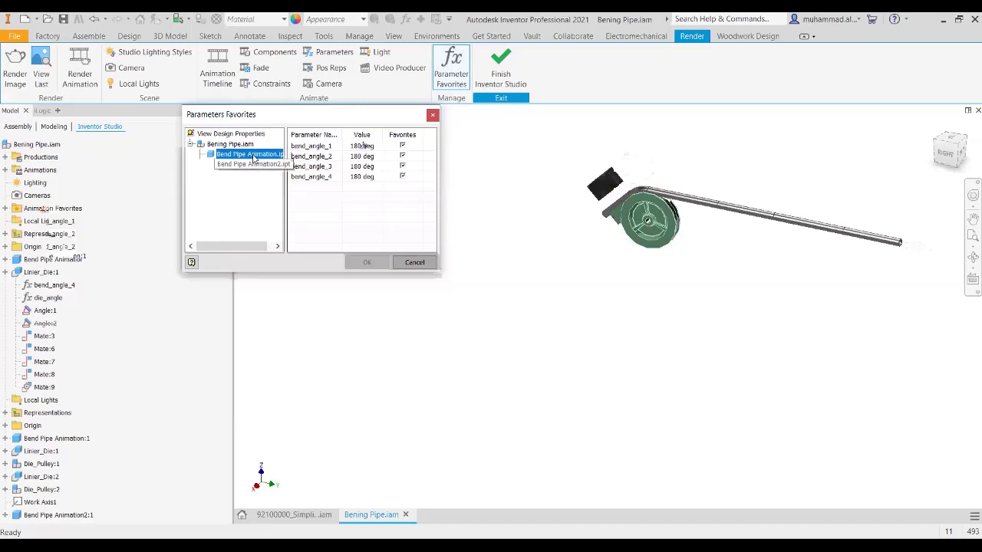
pyautogui.click(414, 262)
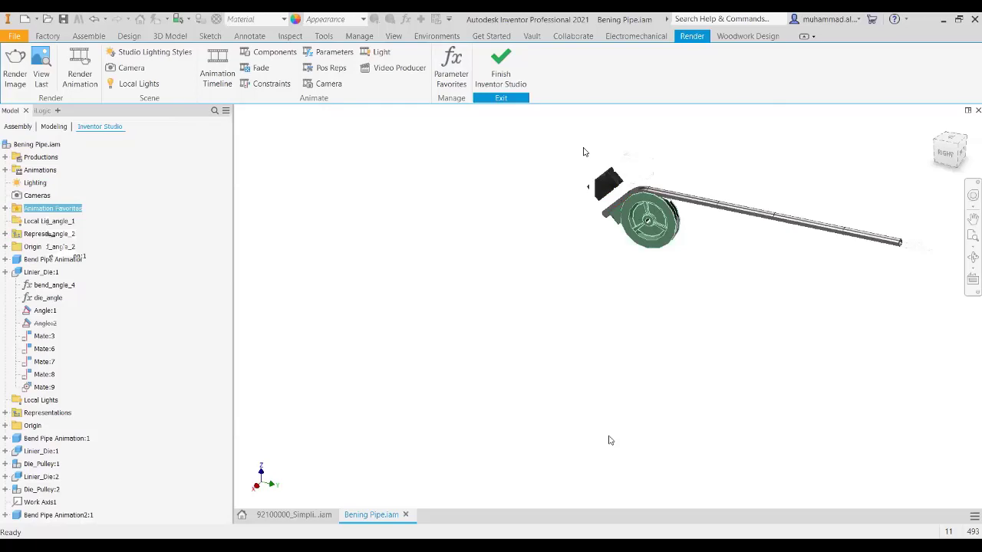
pyautogui.press('alt')
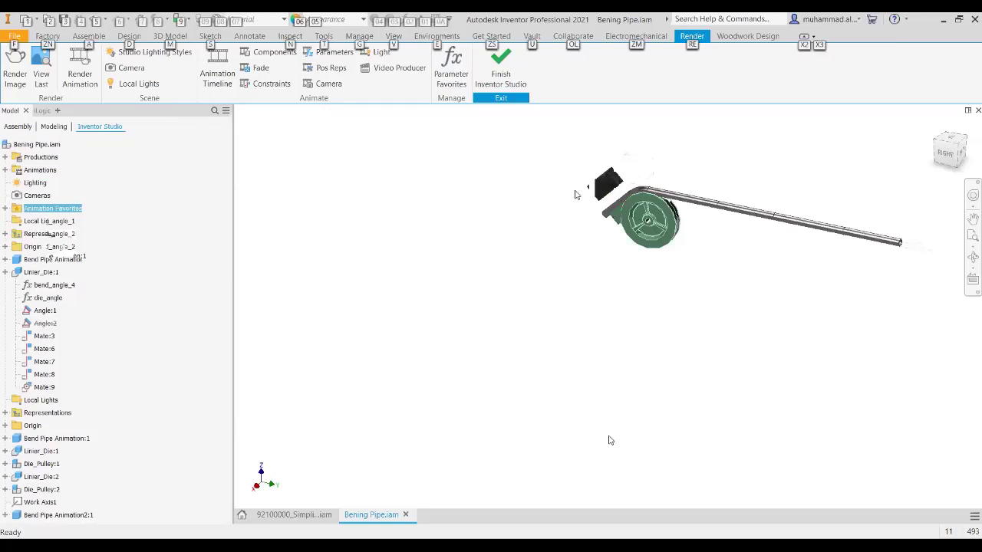
pyautogui.press('alt')
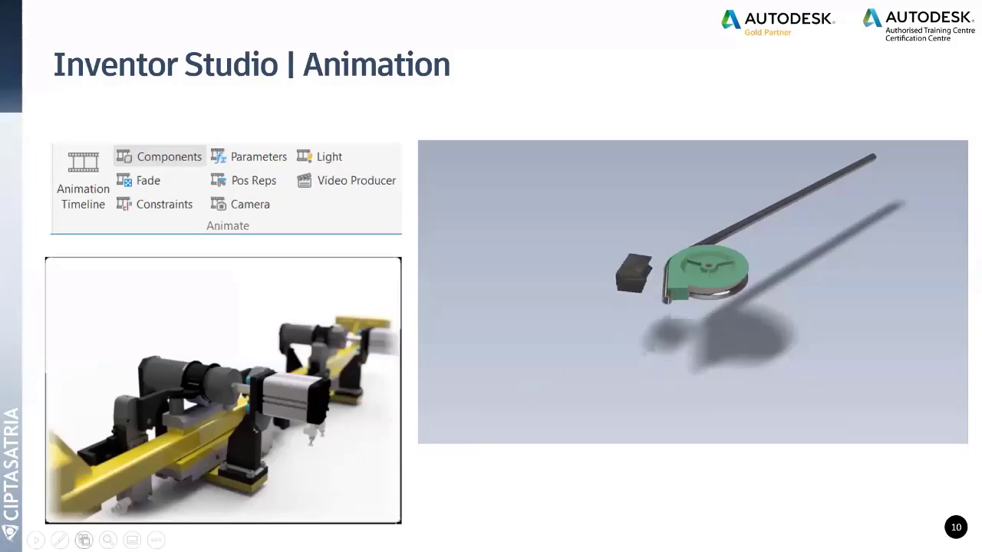
pyautogui.press('Right')
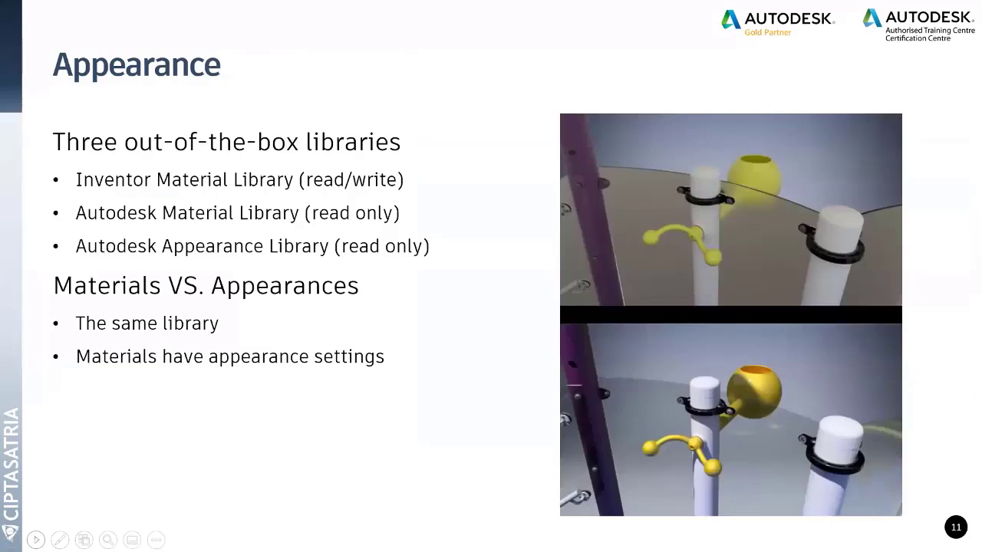
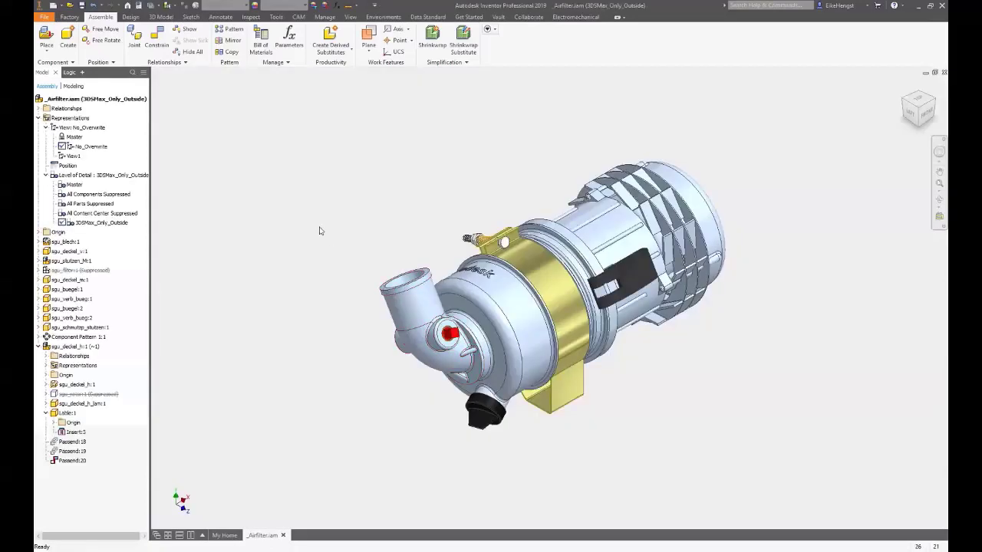
# Activate the Master level of detail of the air filter assembly and open the sgu_filter:1 subassembly in its own window
pyautogui.doubleClick(71, 185)
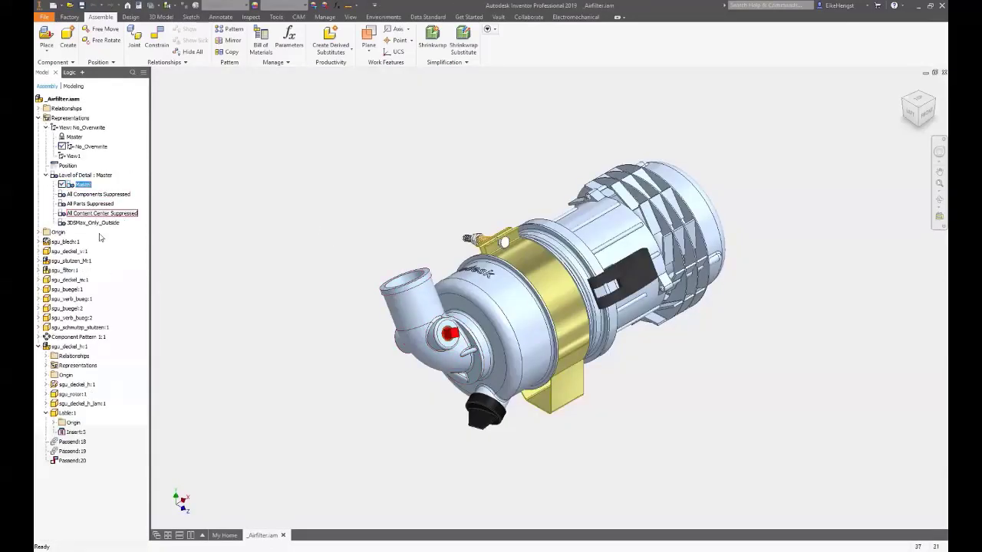
pyautogui.click(69, 261)
pyautogui.rightClick(60, 272)
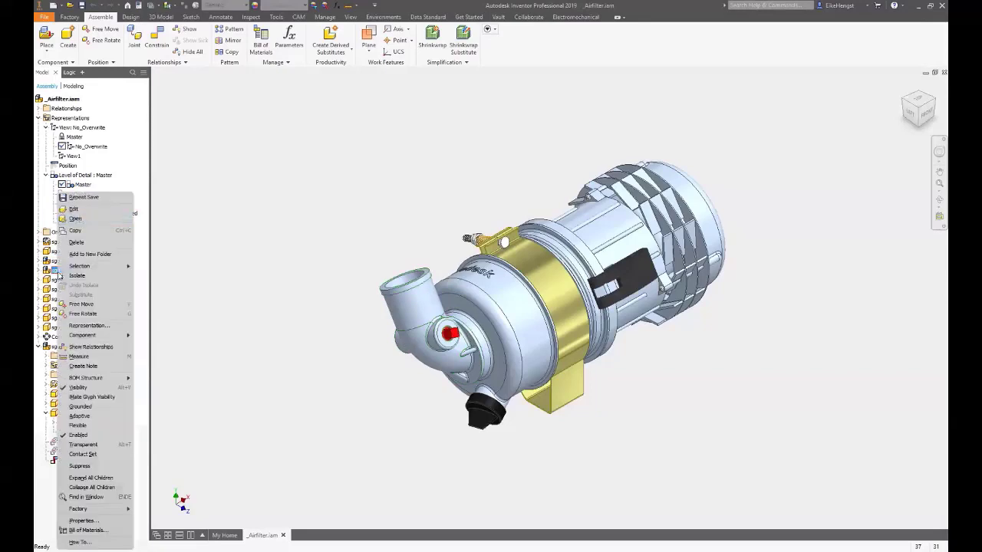
pyautogui.click(77, 219)
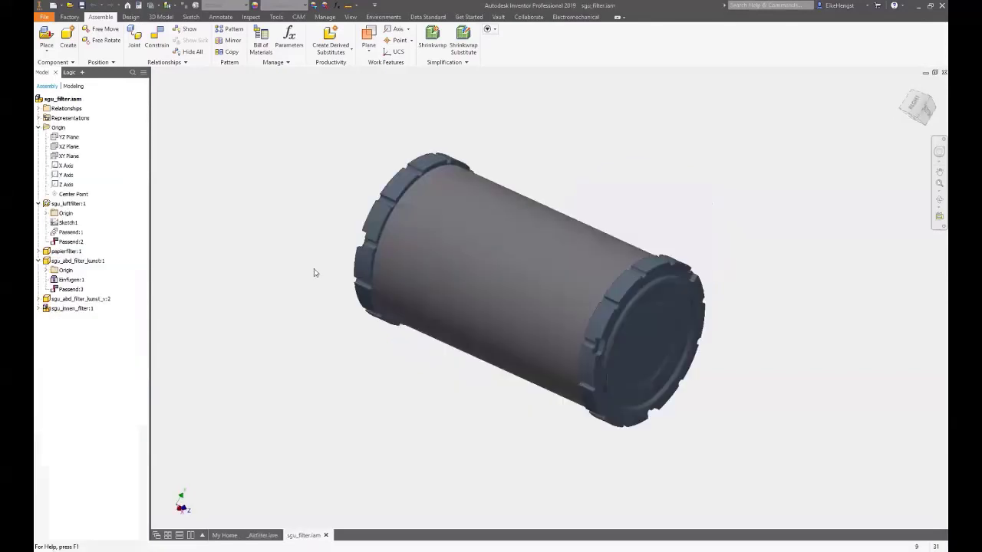
# Close the sgu_filter subassembly without saving and activate the 3DSMax_Only_Outside level of detail in the air filter assembly
pyautogui.click(945, 73)
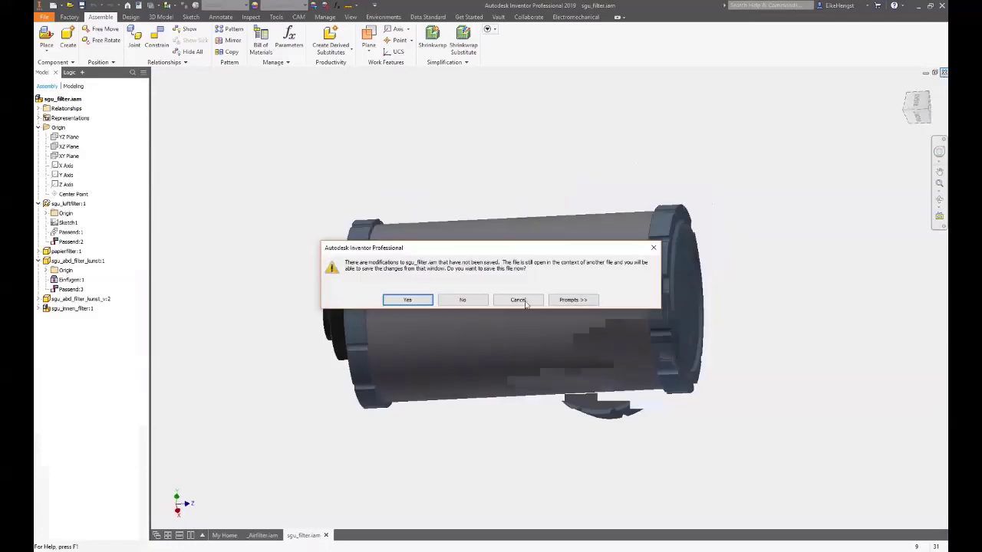
pyautogui.click(463, 299)
pyautogui.doubleClick(86, 223)
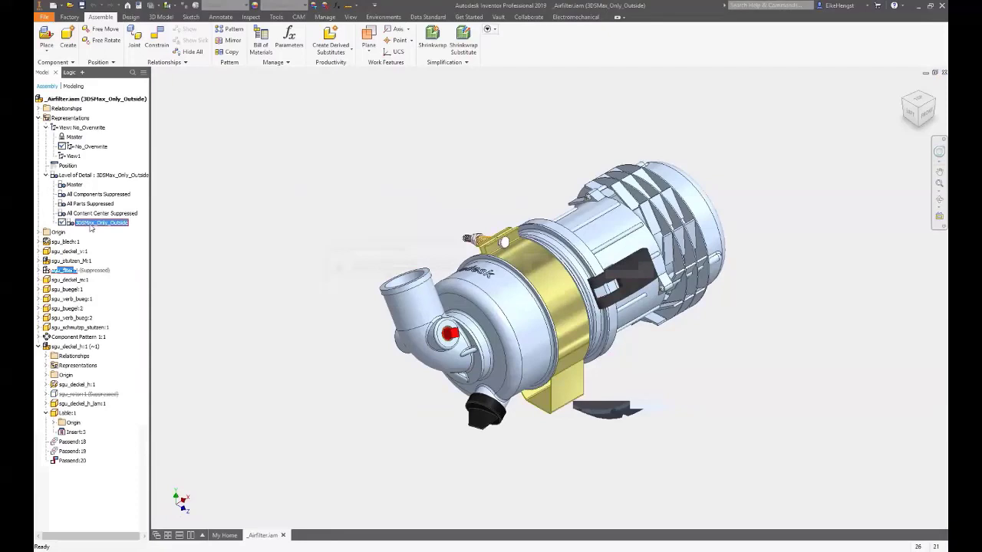
pyautogui.click(249, 228)
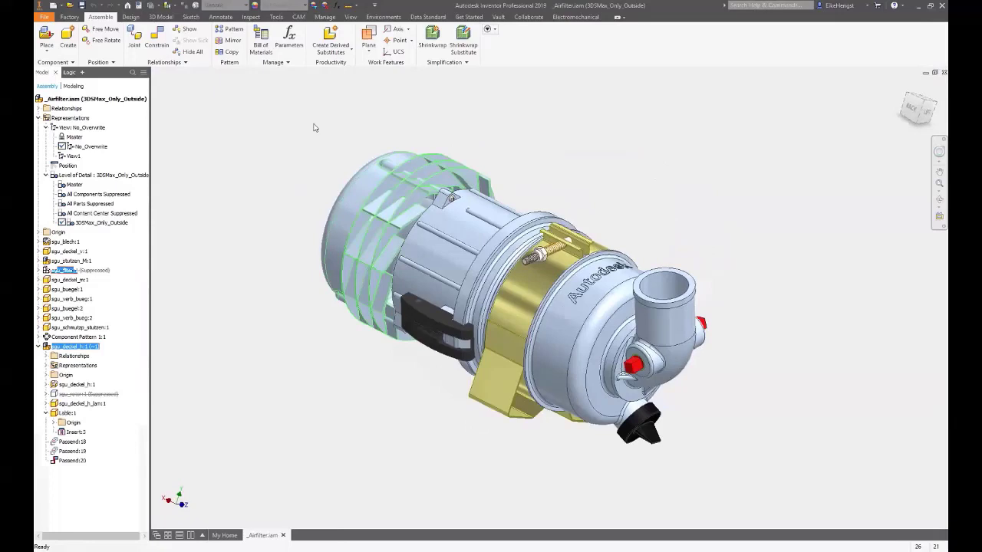
pyautogui.click(323, 150)
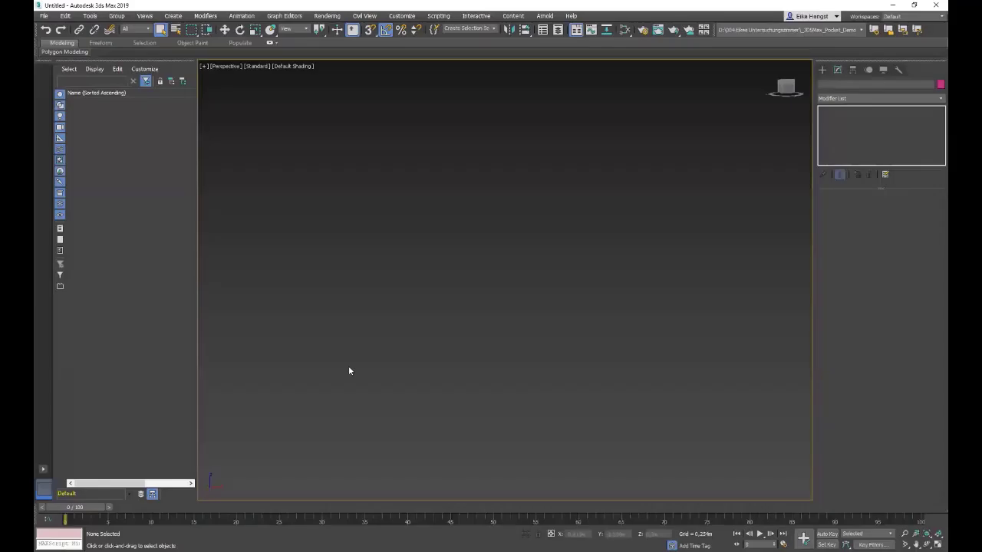
# In 3ds Max, open Template.max from the Airfilter folder and show the scene in the four-viewport layout
pyautogui.click(44, 15)
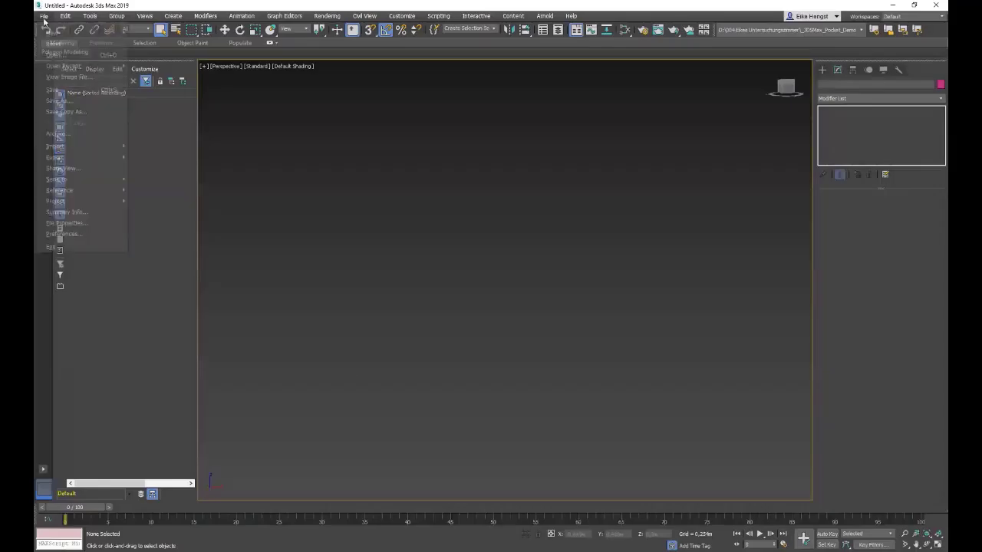
pyautogui.click(62, 49)
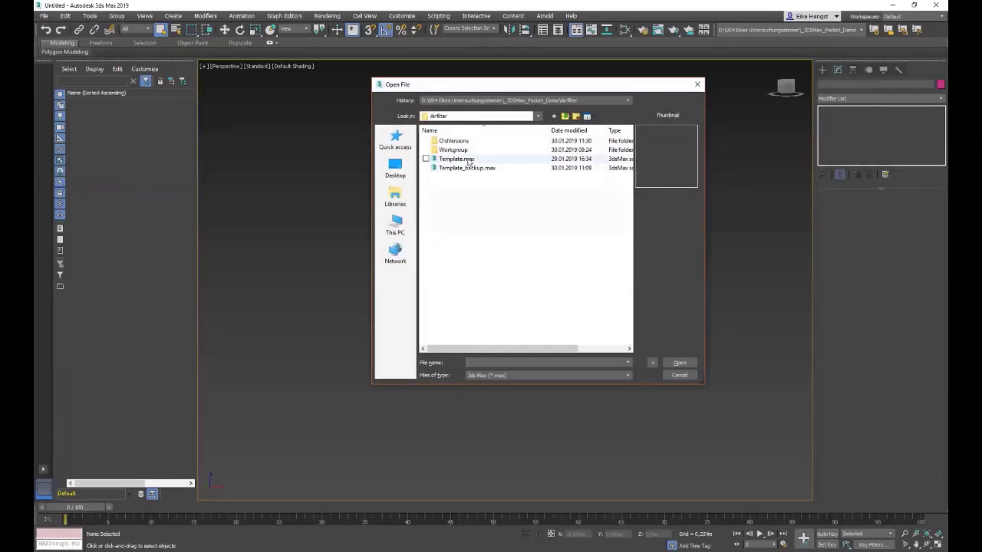
pyautogui.doubleClick(468, 159)
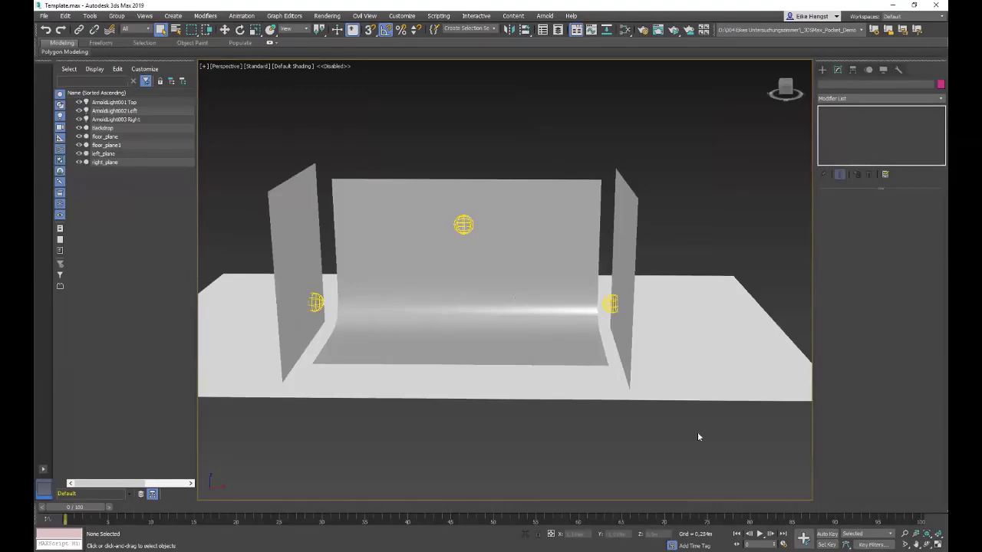
pyautogui.click(938, 544)
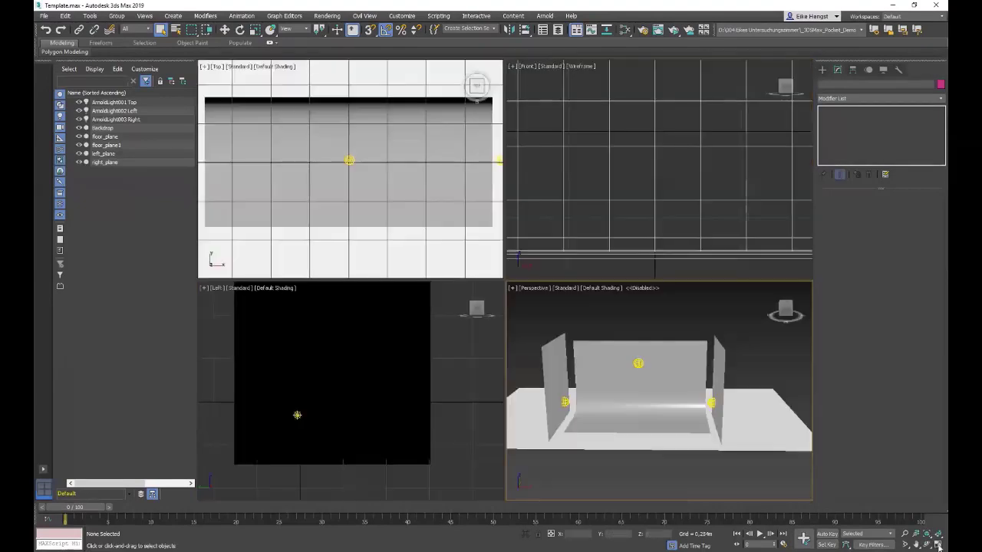
# Import the _Airfilter.iam assembly as meshes merged with the current scene, including its driving animation by constraint
pyautogui.click(938, 544)
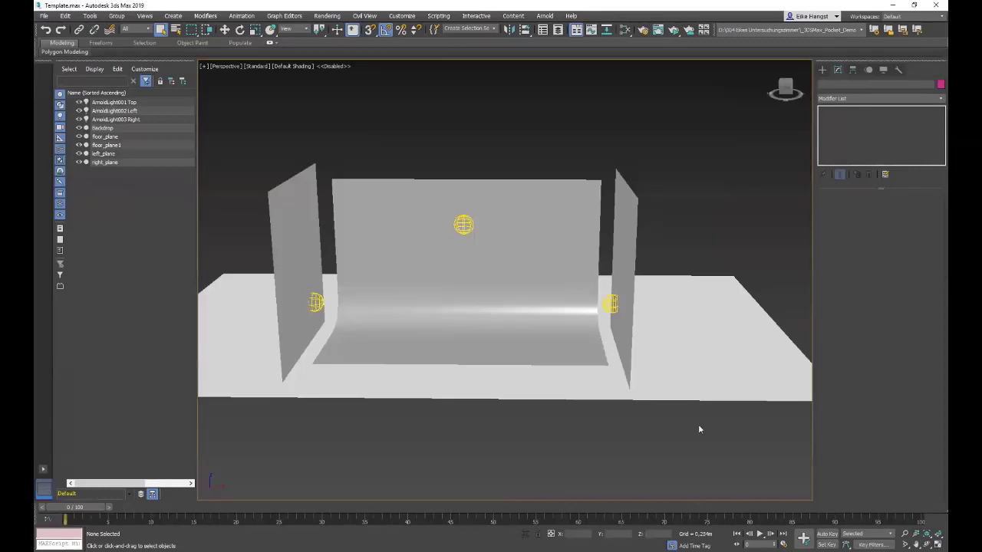
pyautogui.keyDown('alt'); pyautogui.moveTo(487, 341); pyautogui.dragTo(255, 157, button='middle'); pyautogui.keyUp('alt')
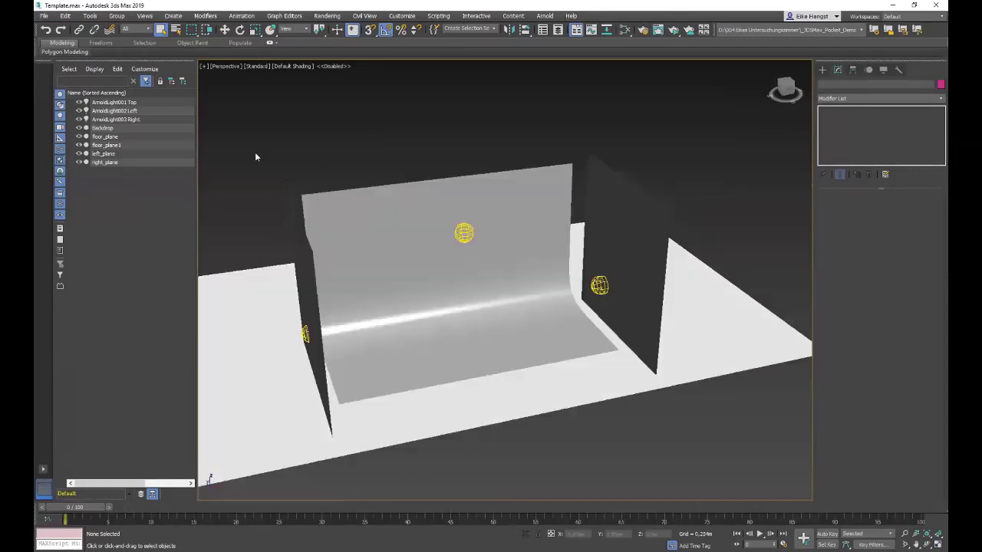
pyautogui.click(45, 16)
pyautogui.moveTo(79, 150)
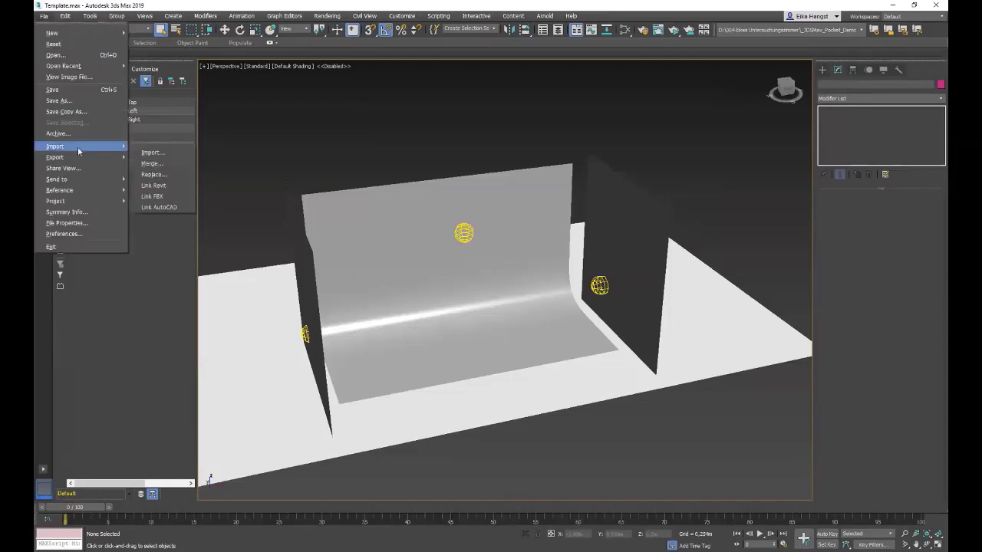
pyautogui.click(149, 152)
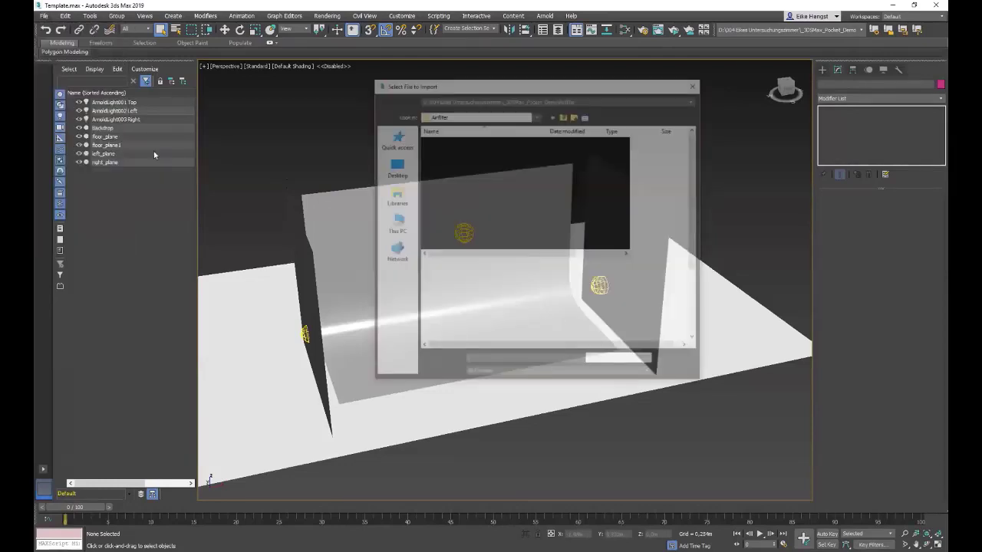
pyautogui.doubleClick(455, 158)
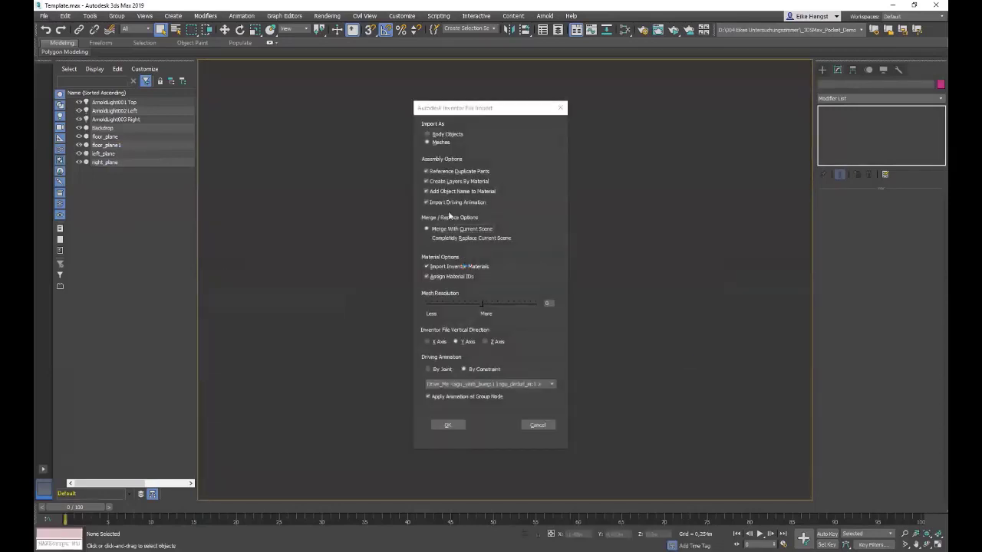
pyautogui.click(429, 203)
pyautogui.click(429, 203)
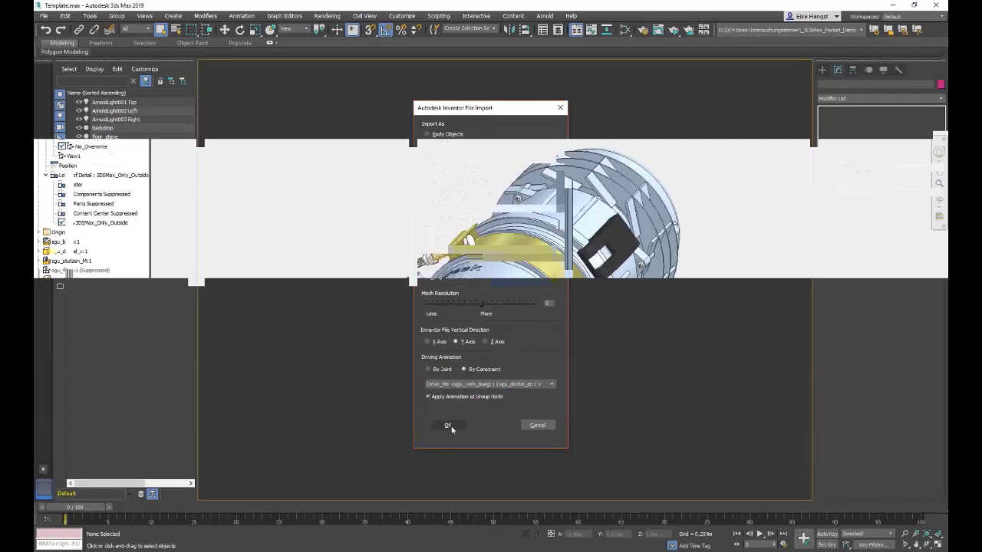
pyautogui.click(448, 425)
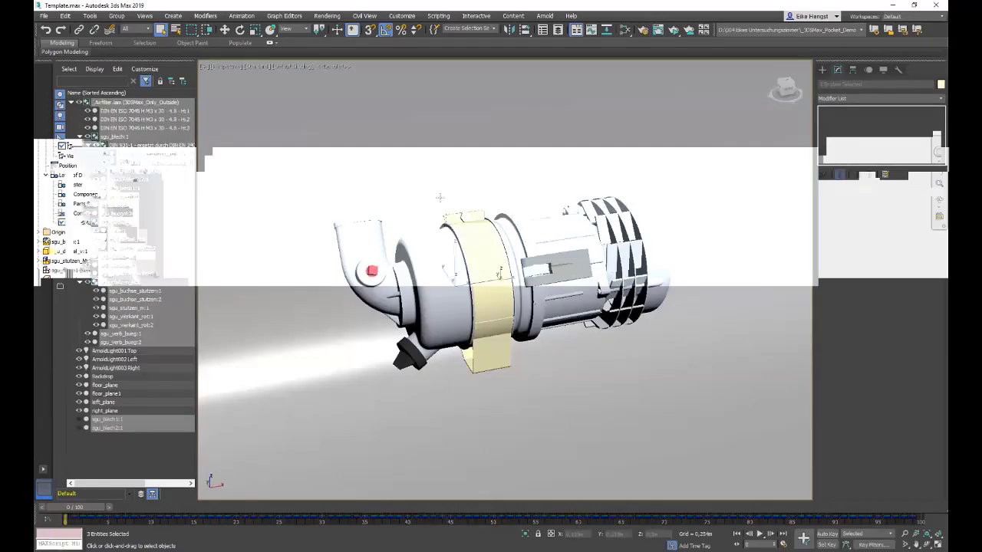
# Lower the imported air filter vertically onto the floor of the curved backdrop
pyautogui.moveTo(432, 180)
pyautogui.keyDown('alt'); pyautogui.mouseDown(button='middle')
pyautogui.moveTo(449, 180)
pyautogui.moveTo(420, 163)
pyautogui.moveTo(436, 171)
pyautogui.mouseUp(button='middle'); pyautogui.keyUp('alt')
pyautogui.scroll(5, 437, 171)
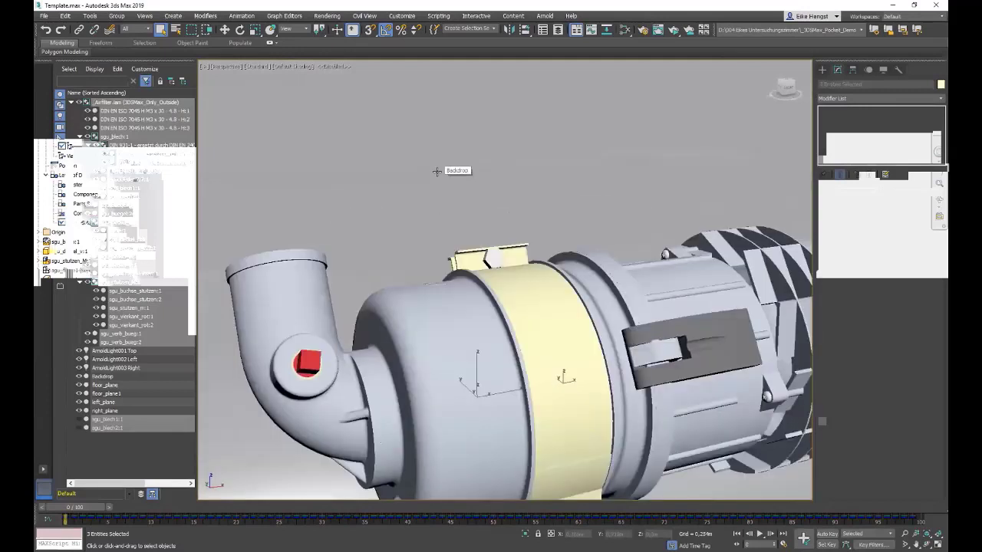
pyautogui.scroll(-8, 437, 171)
pyautogui.moveTo(438, 158); pyautogui.dragTo(467, 204, button='middle')
pyautogui.click(225, 29)
pyautogui.moveTo(491, 222); pyautogui.dragTo(494, 309)
# Rotate the air filter on the backdrop so that its round end cap faces the front
pyautogui.click(240, 29)
pyautogui.moveTo(496, 364); pyautogui.dragTo(580, 348)
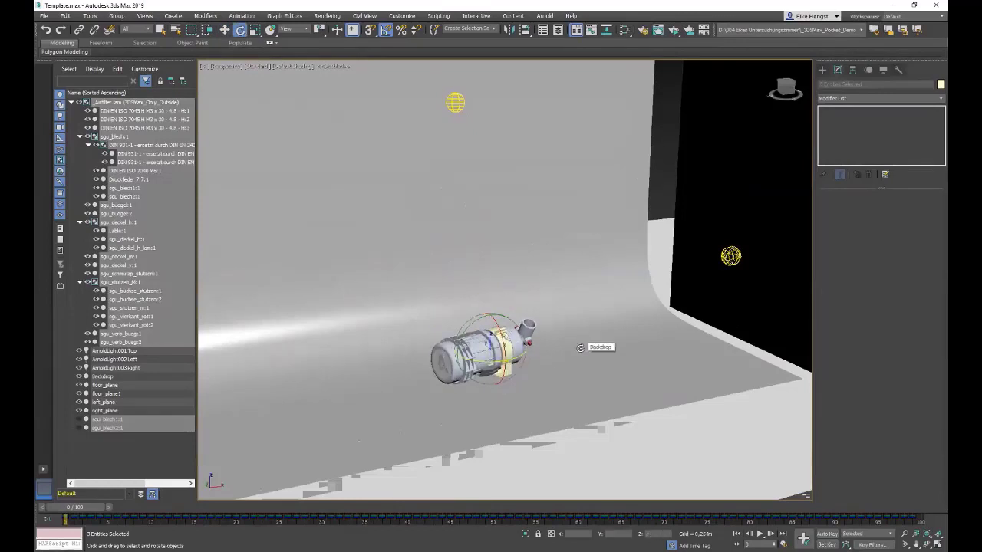
pyautogui.scroll(-6, 491, 367)
pyautogui.scroll(3, 491, 367)
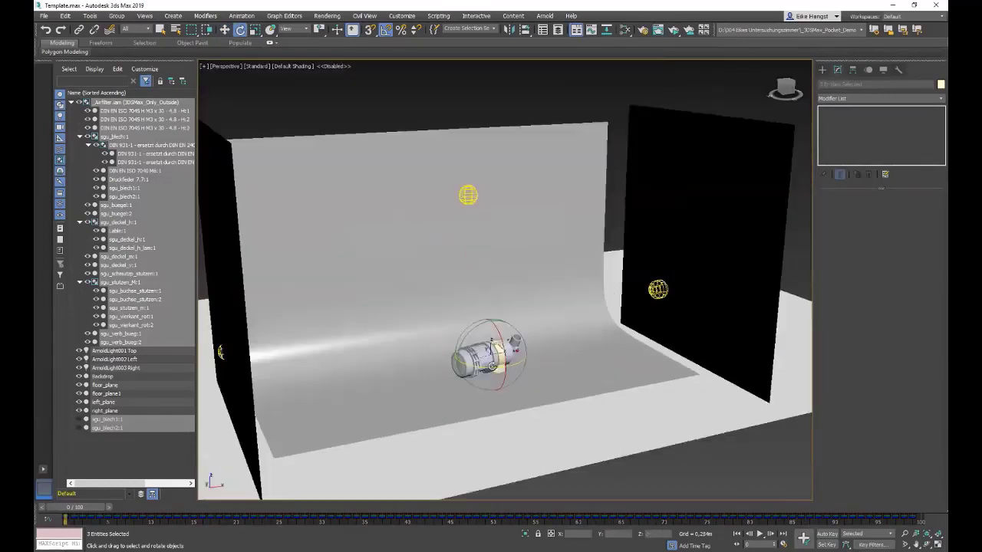
pyautogui.scroll(3, 492, 367)
# Open the air filter's groups so that its individual parts can be selected
pyautogui.click(159, 29)
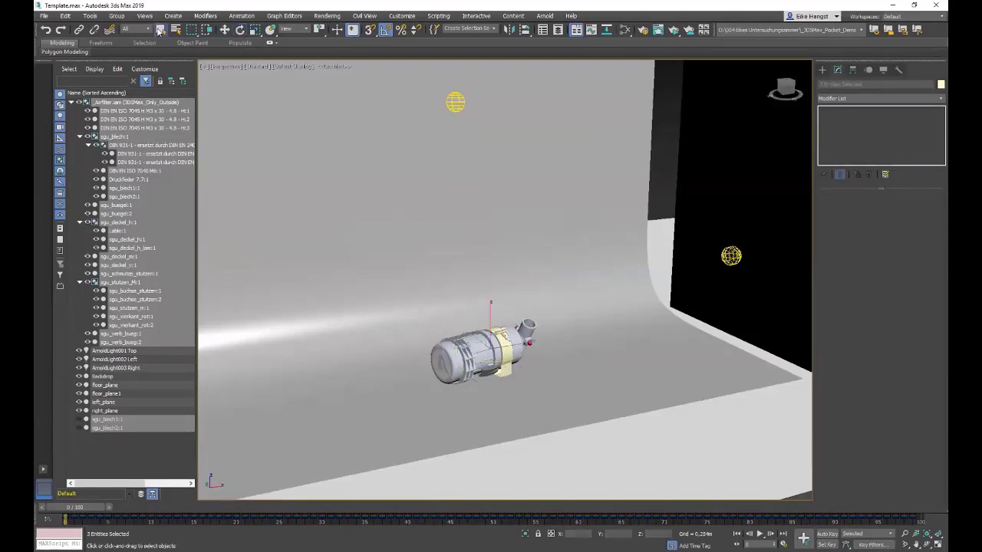
pyautogui.click(117, 16)
pyautogui.click(125, 69)
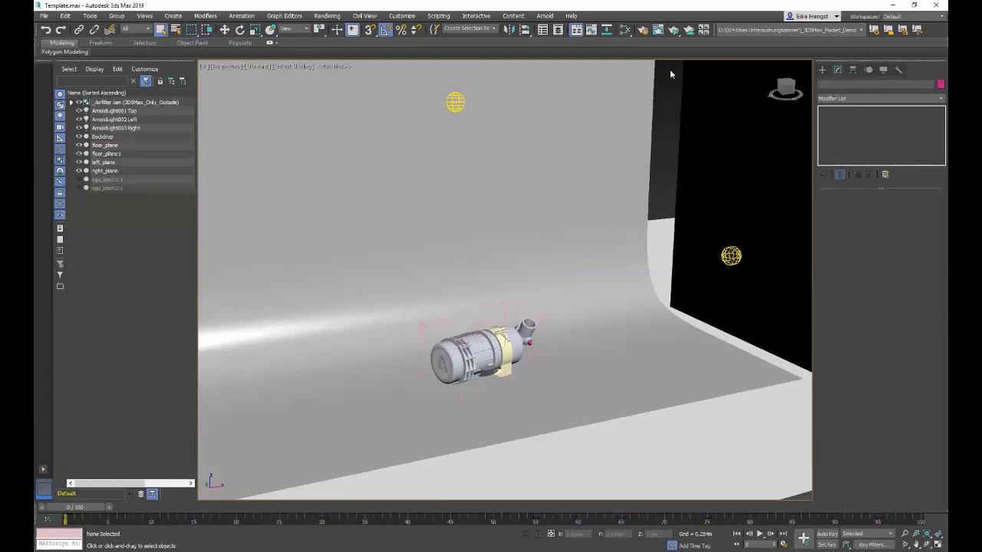
# Examine the air filter from several angles in an ActiveShade preview rendering, then close the preview
pyautogui.click(674, 30)
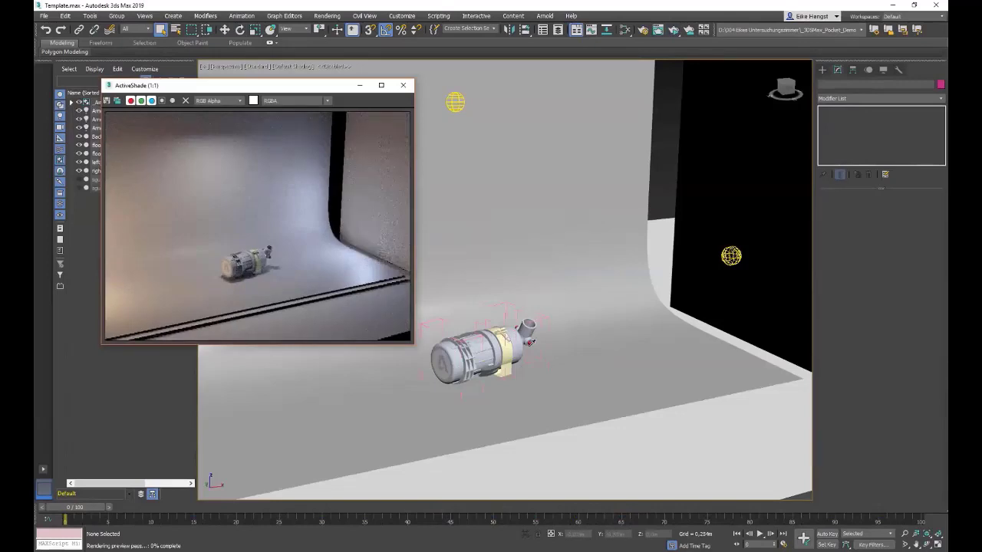
pyautogui.keyDown('alt'); pyautogui.moveTo(537, 368); pyautogui.dragTo(434, 376, button='middle'); pyautogui.keyUp('alt')
pyautogui.click(464, 375)
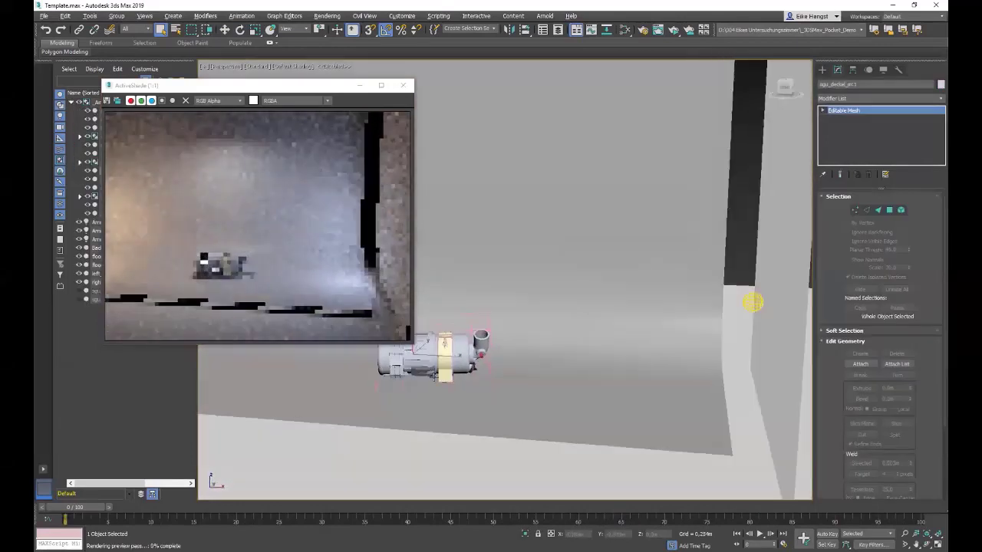
pyautogui.scroll(10, 434, 376)
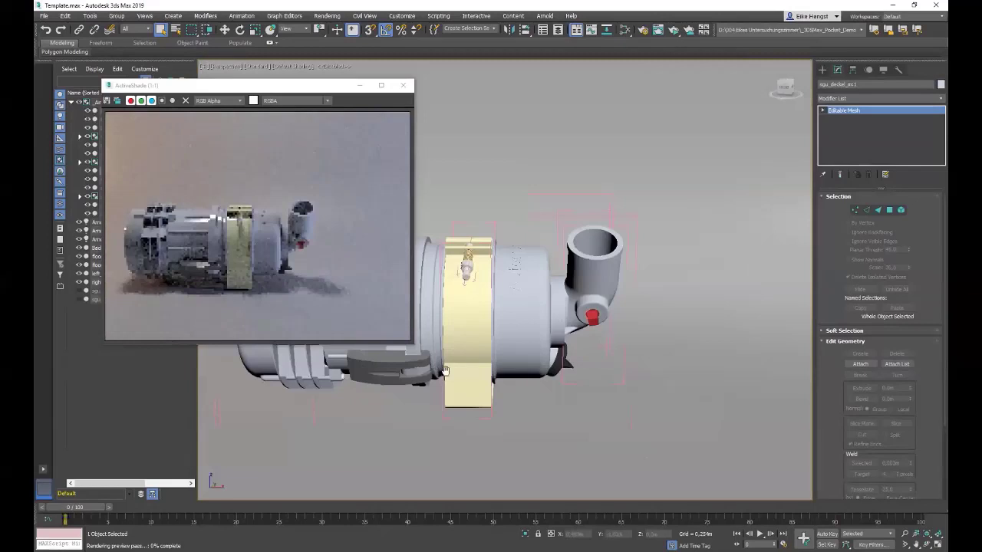
pyautogui.scroll(8, 445, 371)
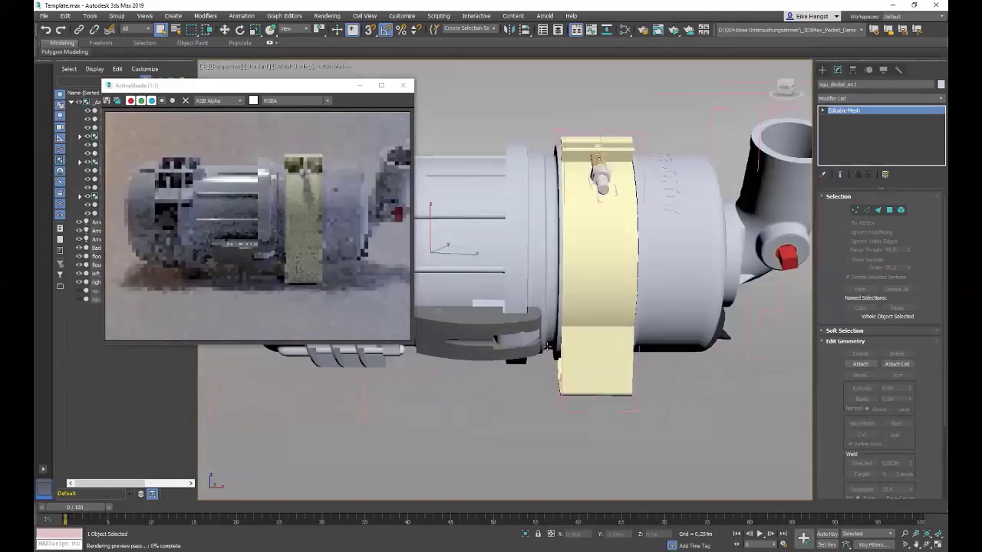
pyautogui.scroll(-4, 546, 347)
pyautogui.keyDown('alt'); pyautogui.moveTo(449, 387); pyautogui.dragTo(528, 397, button='middle'); pyautogui.keyUp('alt')
pyautogui.scroll(3, 520, 374)
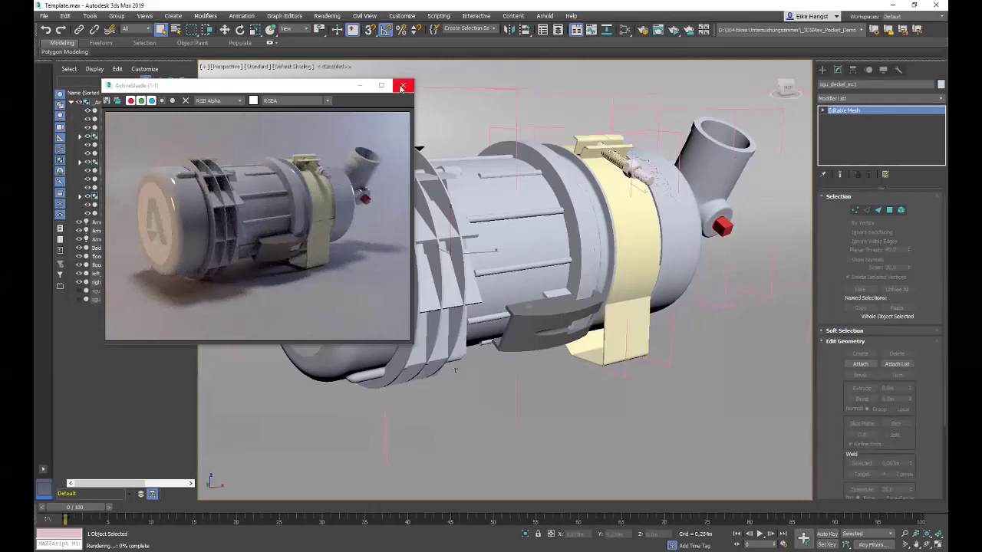
pyautogui.click(404, 87)
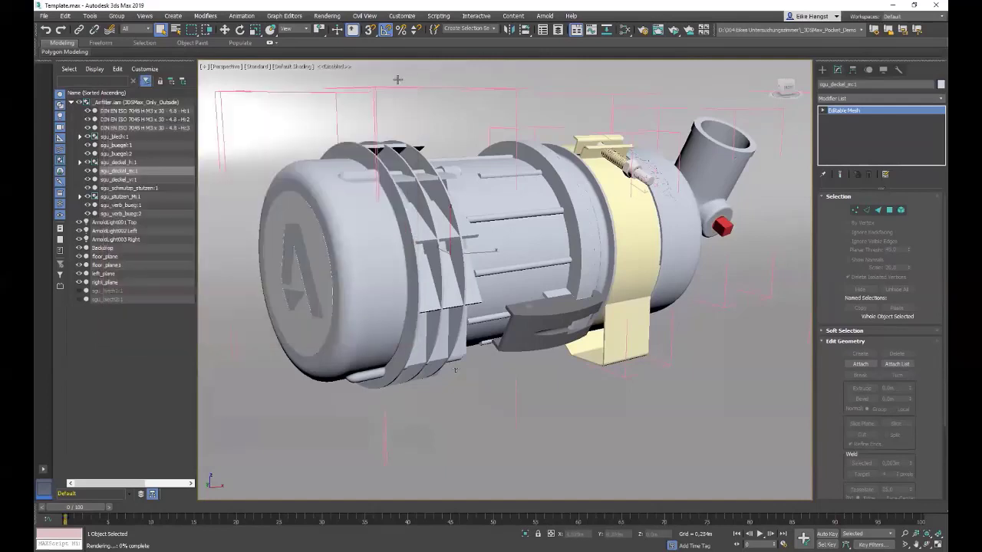
# Convert the scene to ART compatible features with the Scene Converter and check the converted materials in an ActiveShade preview
pyautogui.click(327, 15)
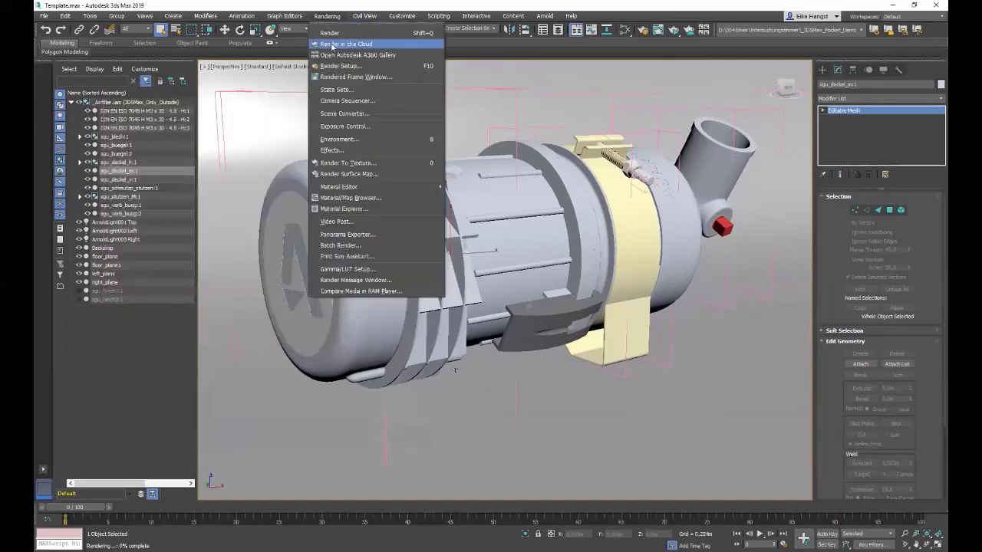
pyautogui.click(344, 113)
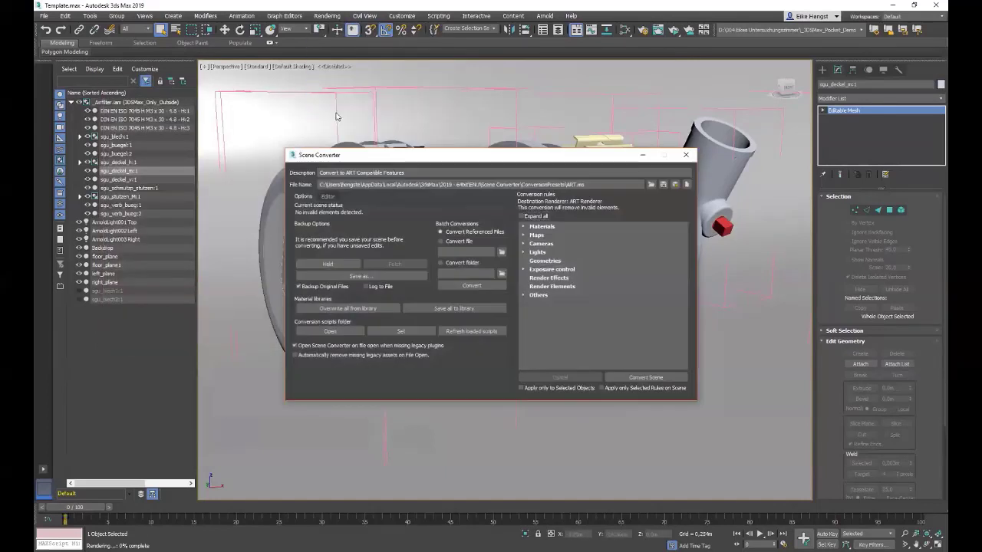
pyautogui.click(645, 377)
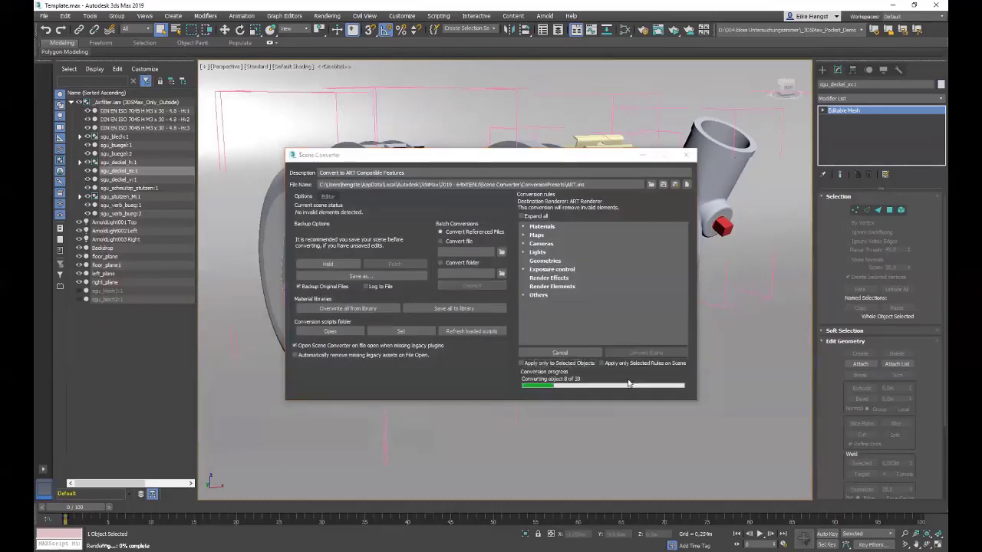
pyautogui.click(524, 227)
pyautogui.click(549, 244)
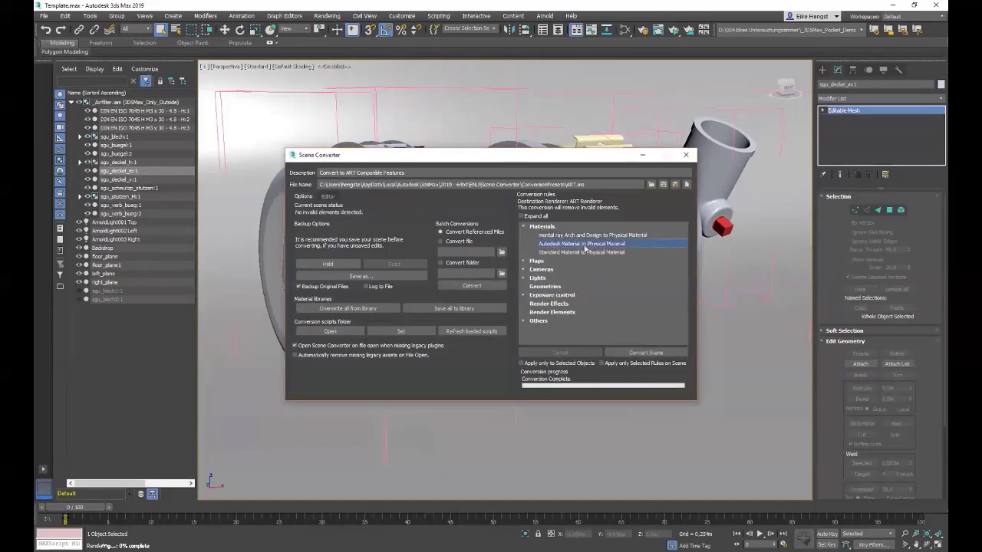
pyautogui.click(686, 155)
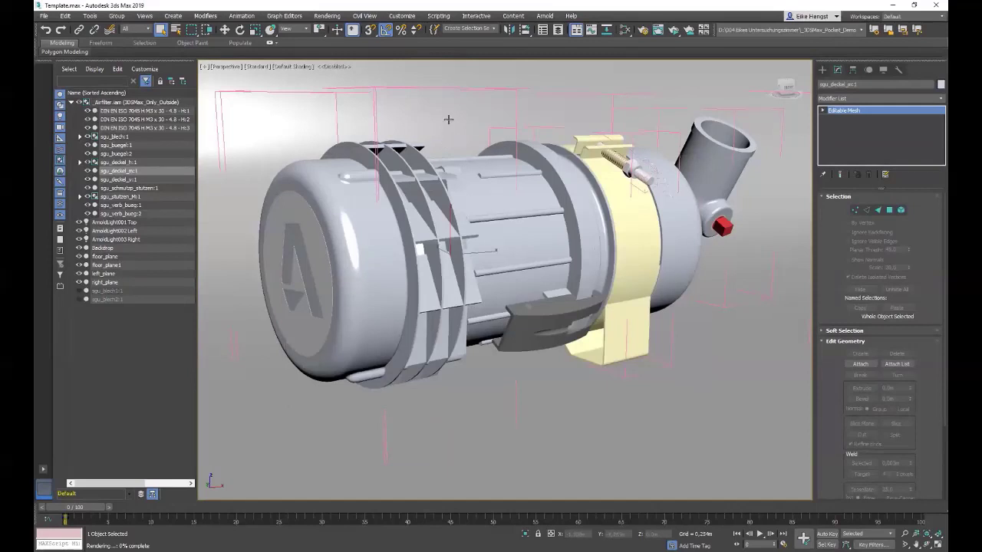
pyautogui.click(673, 29)
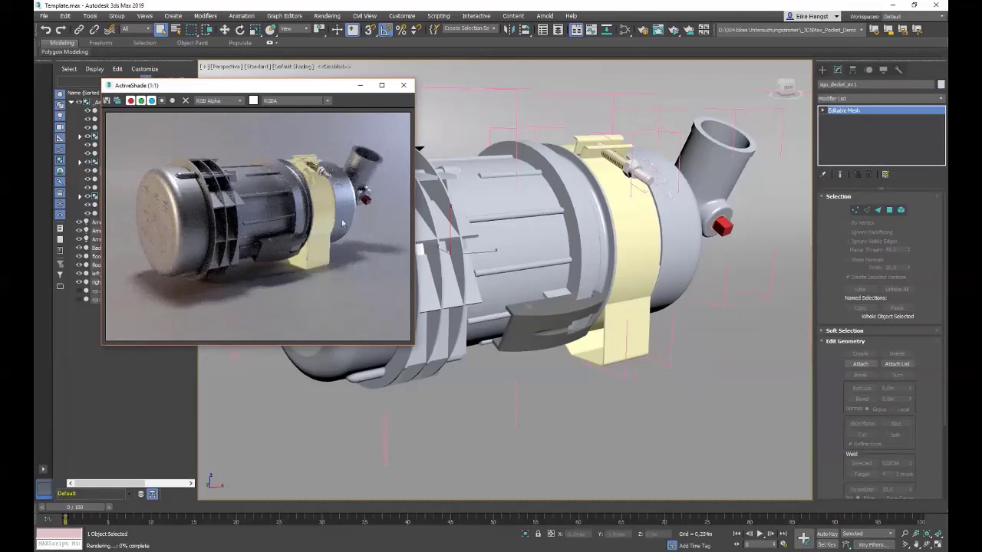
pyautogui.click(403, 85)
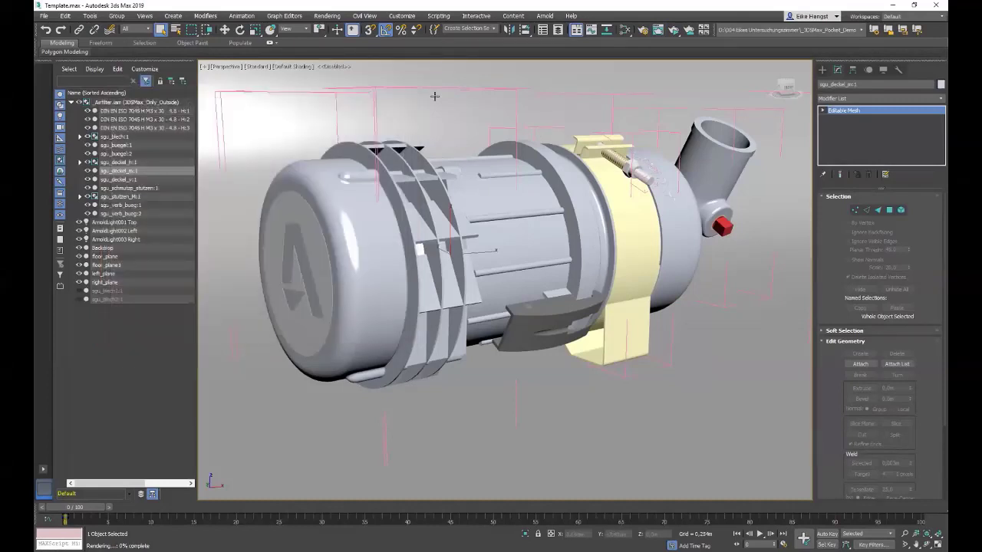
# In the Slate Material Editor, remove the Material #2 node, sample the material of the sgu_deckel_h:1 end cap and show its parameters
pyautogui.click(626, 30)
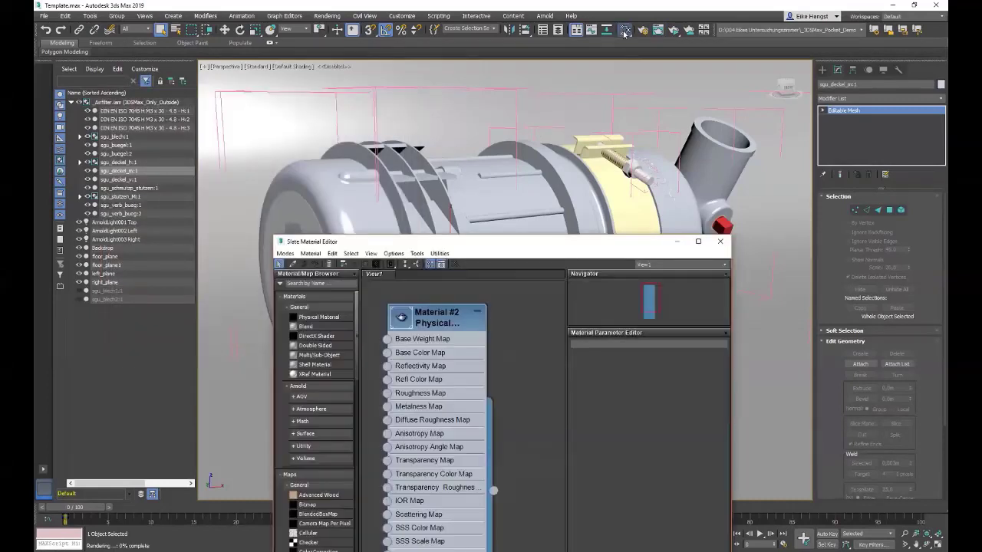
pyautogui.click(440, 320)
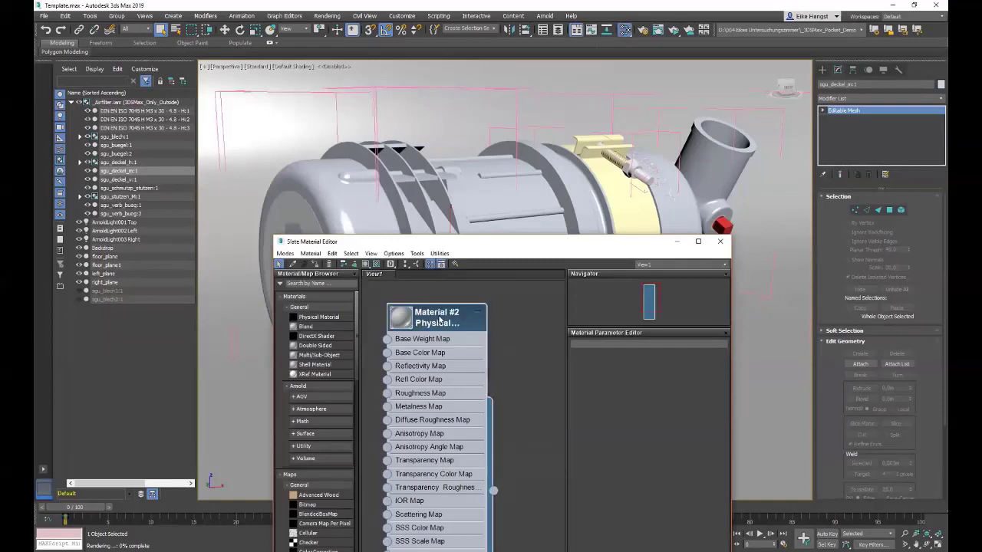
pyautogui.press('Delete')
pyautogui.click(293, 264)
pyautogui.click(330, 165)
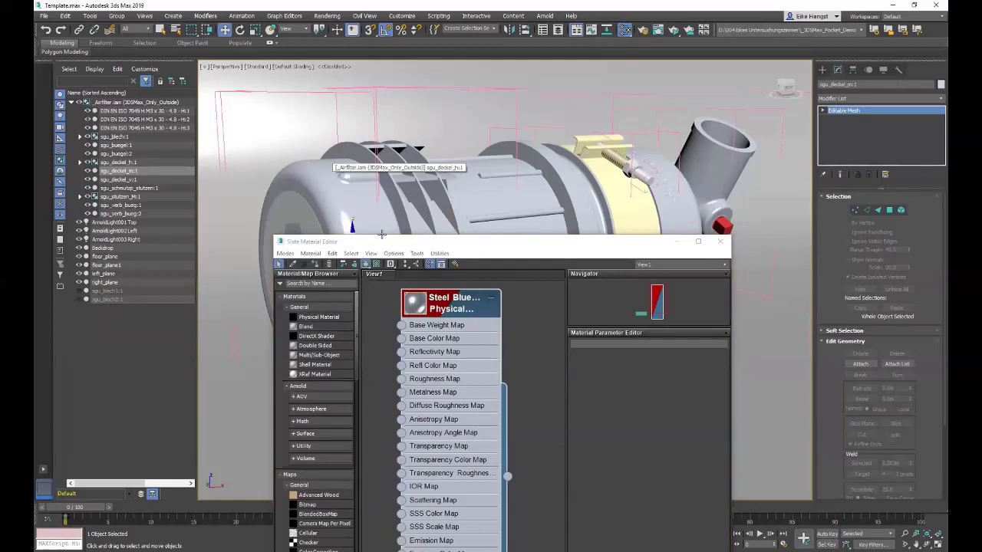
pyautogui.doubleClick(451, 305)
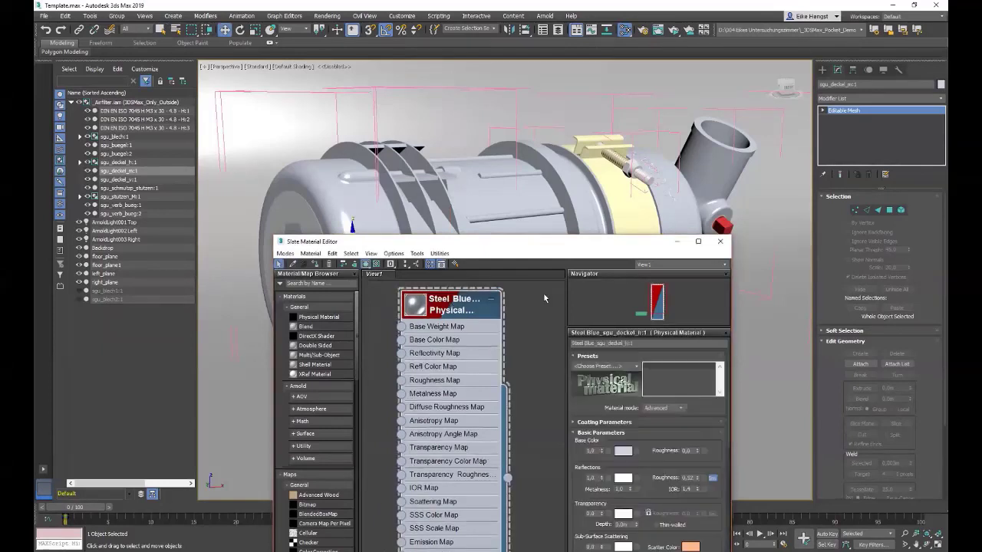
# Apply the Satin Paint preset to the end cap's Steel Blue physical material
pyautogui.moveTo(525, 249); pyautogui.dragTo(299, 140)
pyautogui.click(420, 256)
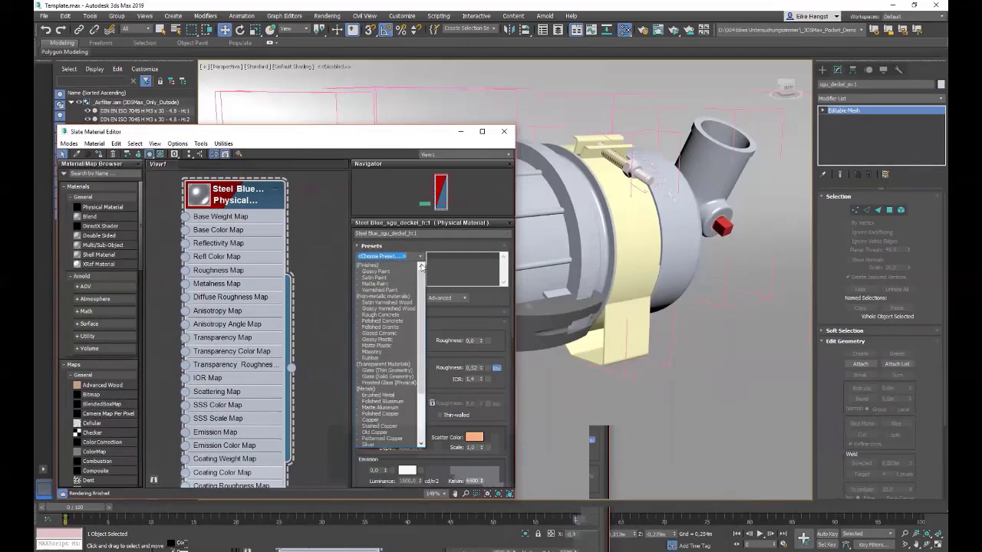
pyautogui.moveTo(422, 276); pyautogui.dragTo(423, 307)
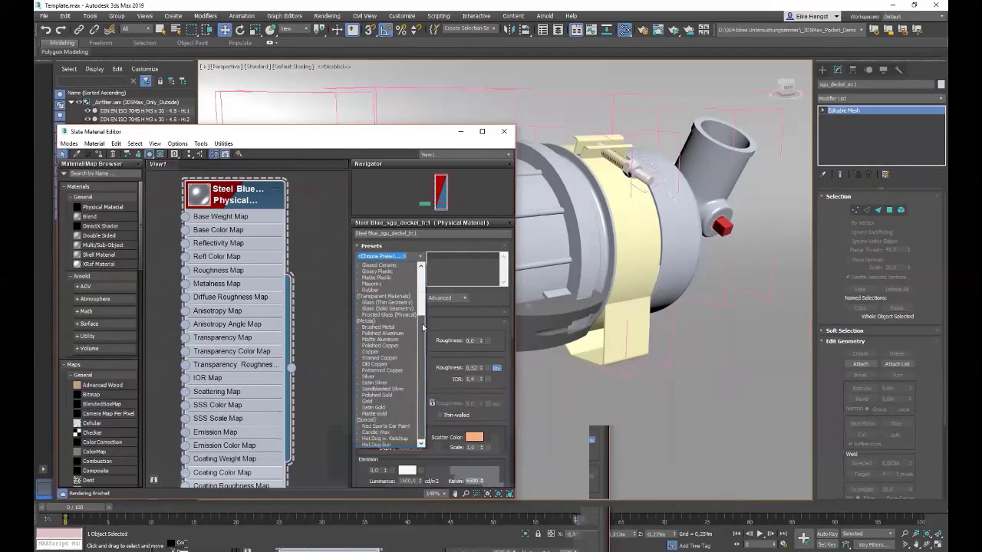
pyautogui.scroll(3, 422, 328)
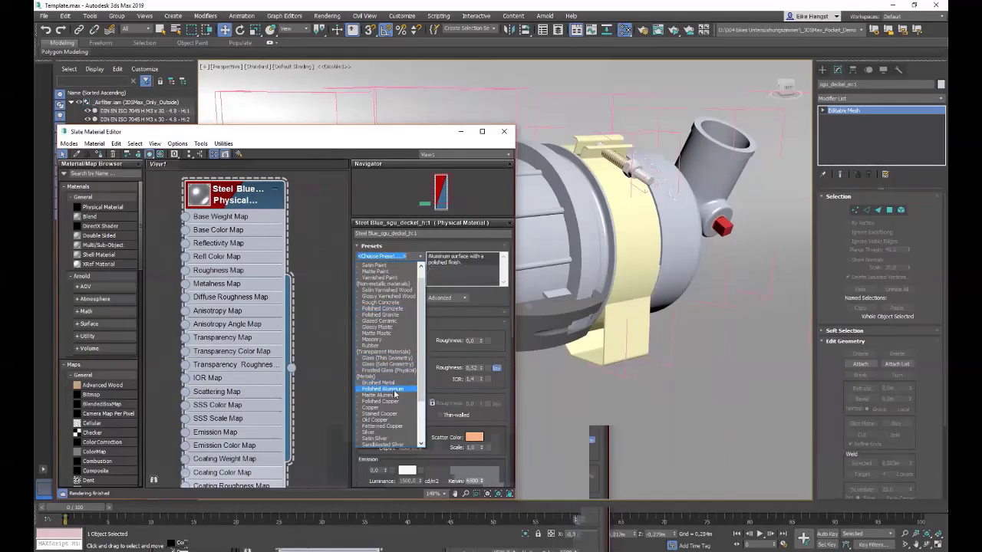
pyautogui.click(383, 265)
# Change the Steel Blue material's base color to a muted light blue, about red 0.49, green 0.58 and blue 0.82
pyautogui.moveTo(345, 144); pyautogui.dragTo(723, 134)
pyautogui.click(784, 334)
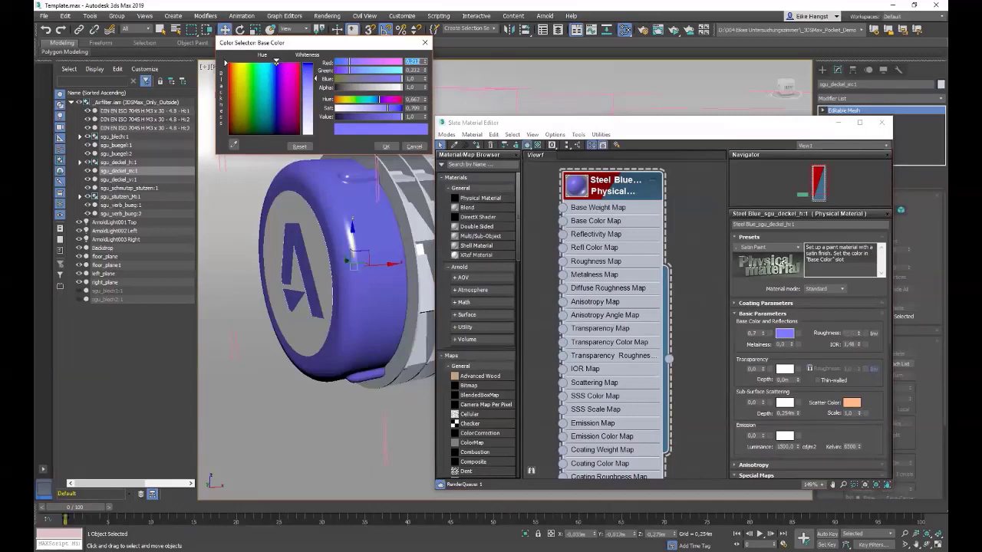
pyautogui.moveTo(315, 79); pyautogui.dragTo(316, 100)
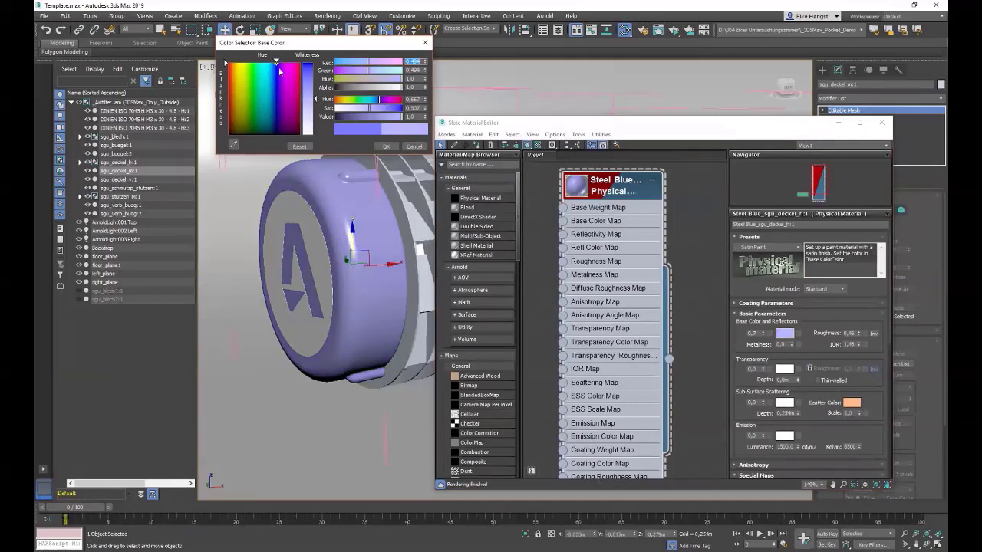
pyautogui.moveTo(277, 68); pyautogui.dragTo(273, 89)
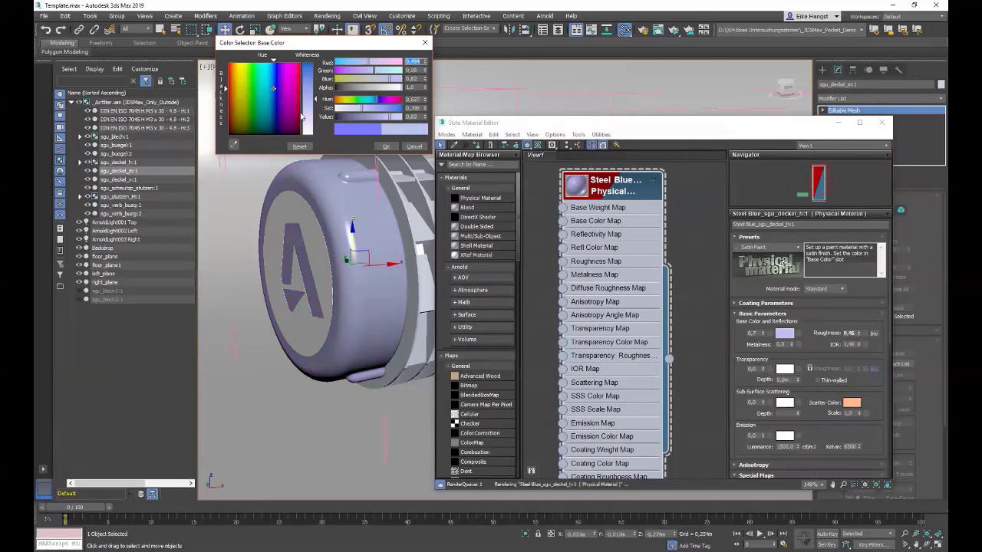
pyautogui.click(387, 146)
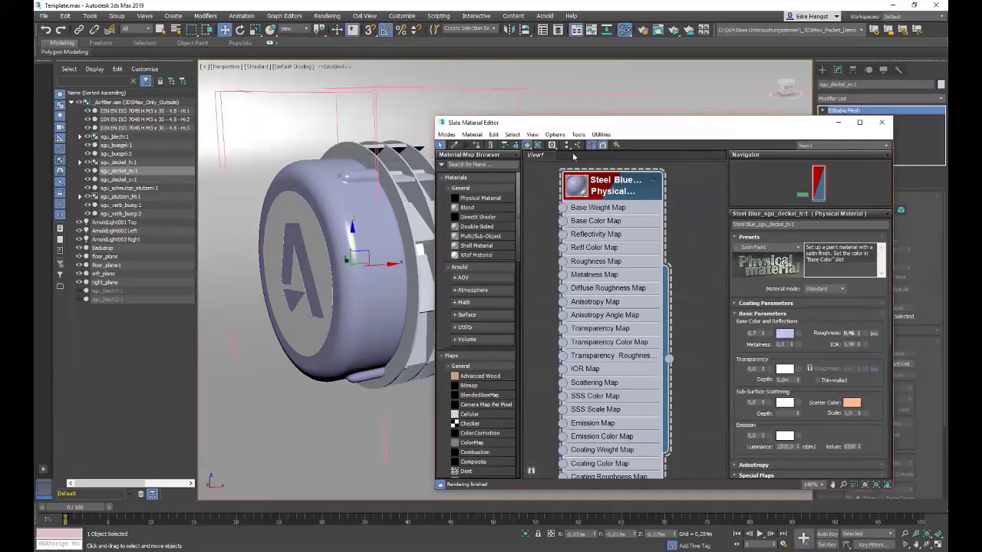
# Remove the Steel Blue node from the material view, sample the clamp band's material from the model and show its parameters
pyautogui.moveTo(611, 123); pyautogui.dragTo(279, 273)
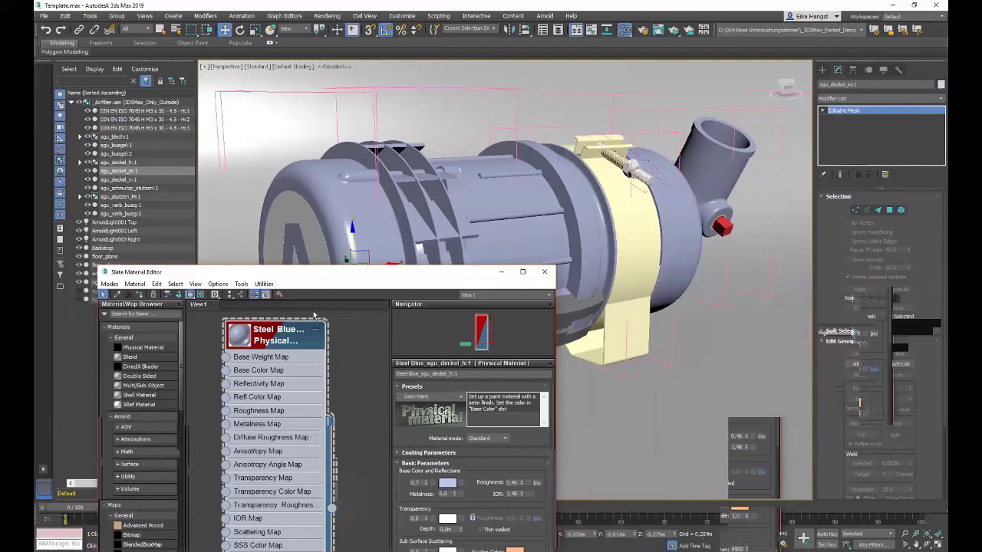
pyautogui.press('Delete')
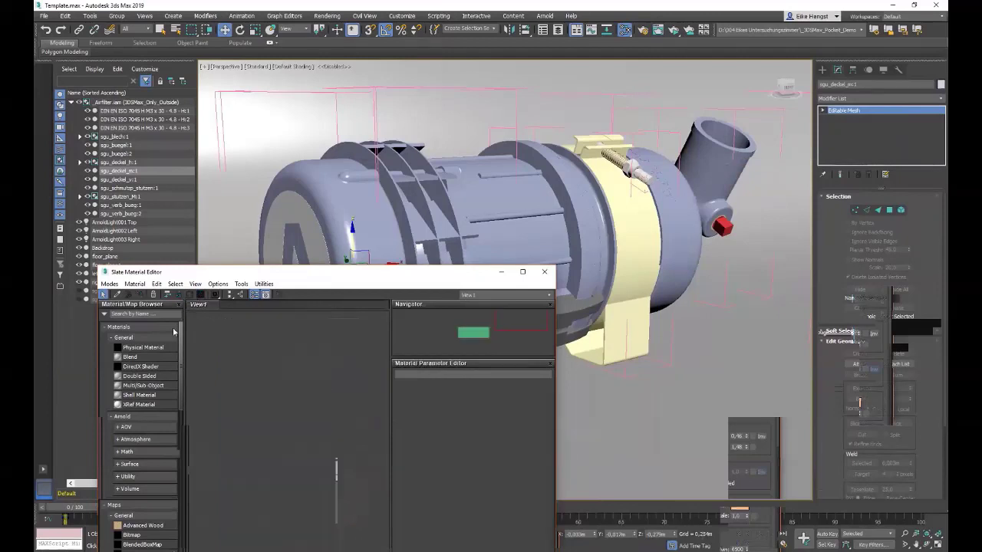
pyautogui.click(117, 294)
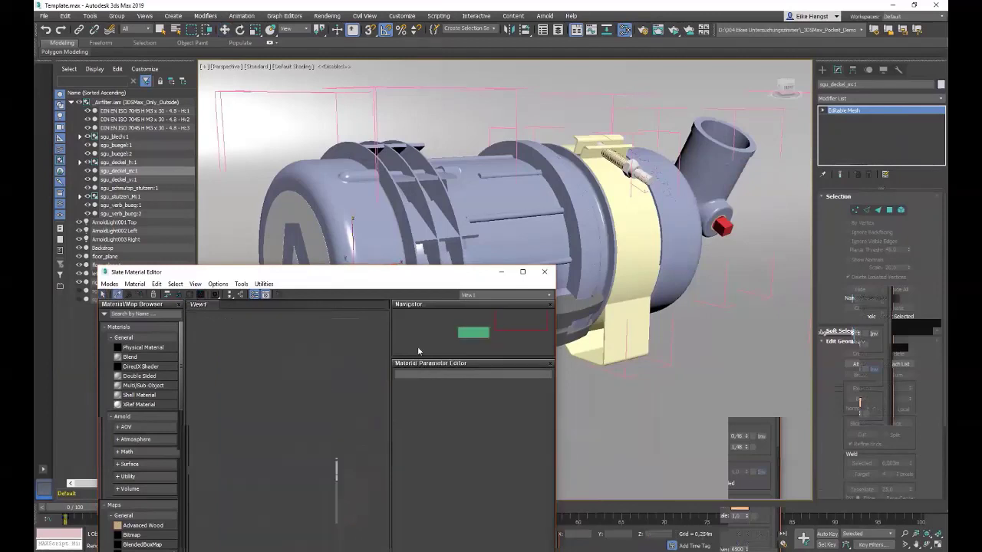
pyautogui.click(633, 224)
pyautogui.click(268, 335)
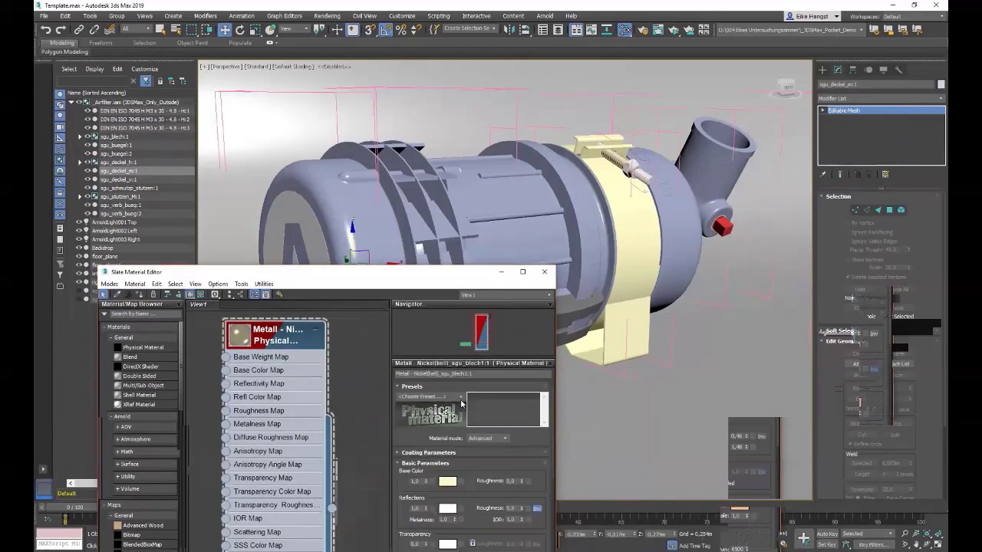
# Apply the Copper preset to the Metall - Nickel physical material and assign the material to the clamp bracket and band
pyautogui.click(460, 397)
pyautogui.scroll(-3, 463, 329)
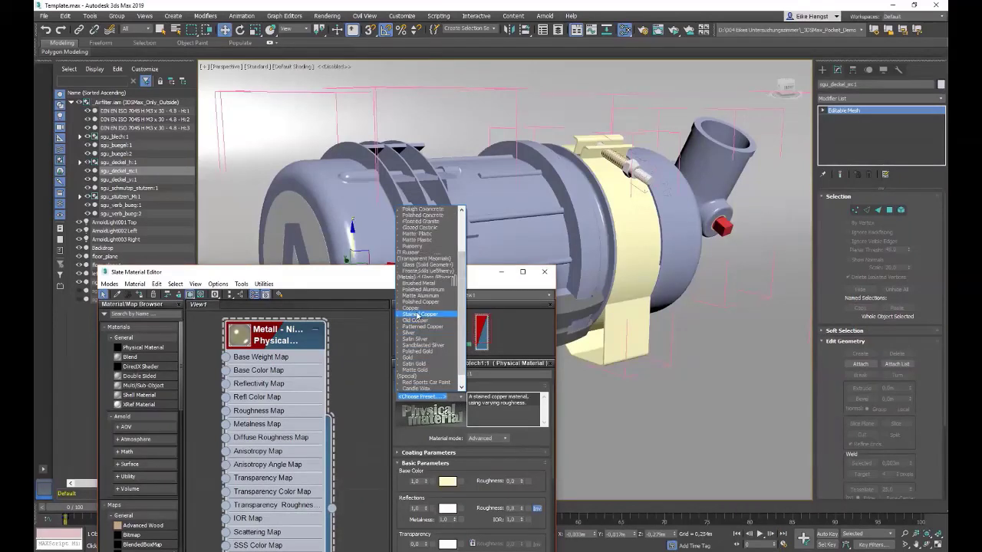
pyautogui.click(413, 309)
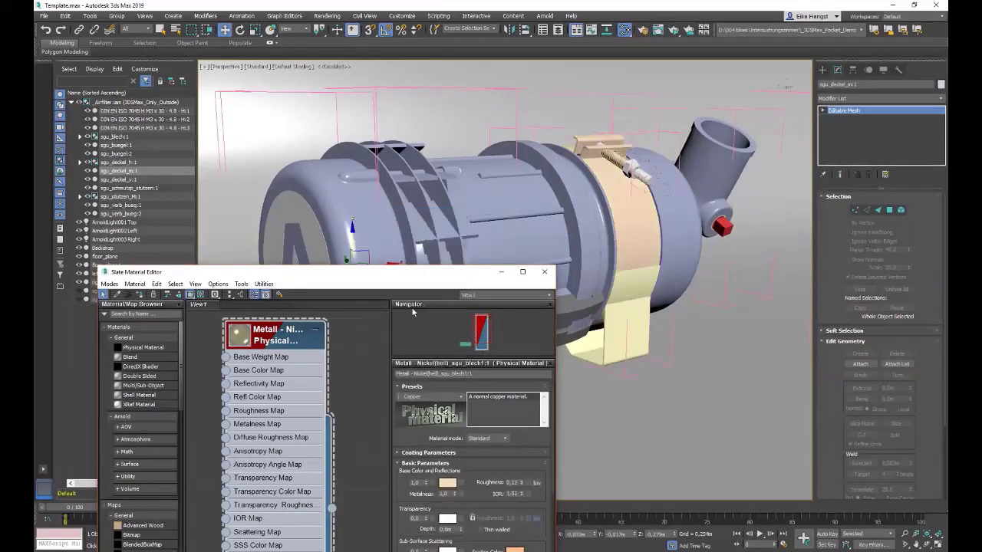
pyautogui.moveTo(334, 510); pyautogui.dragTo(612, 344)
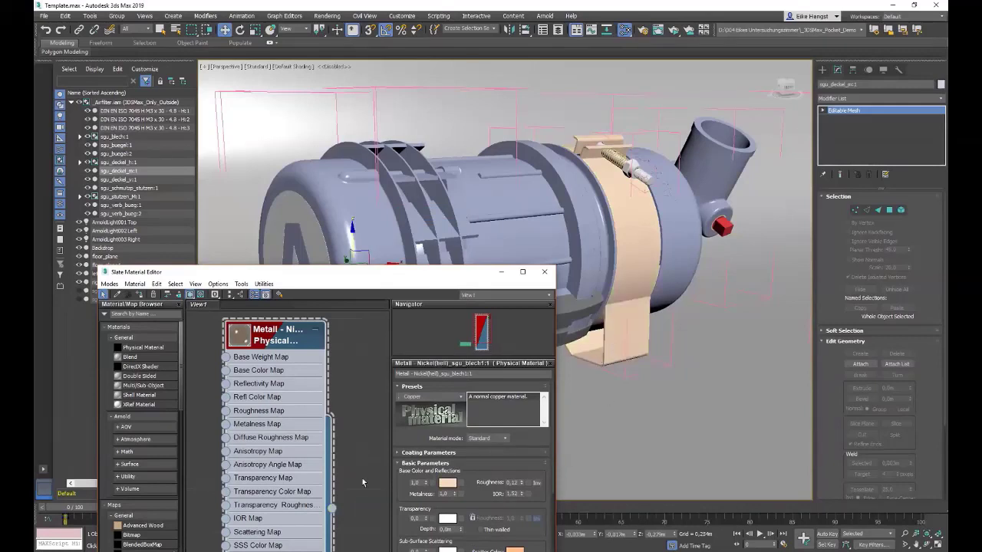
pyautogui.moveTo(332, 510); pyautogui.dragTo(613, 171)
# Remove the Metall - Nickel node, sample the clamp bolt's steel material from the model and show its parameters
pyautogui.press('Delete')
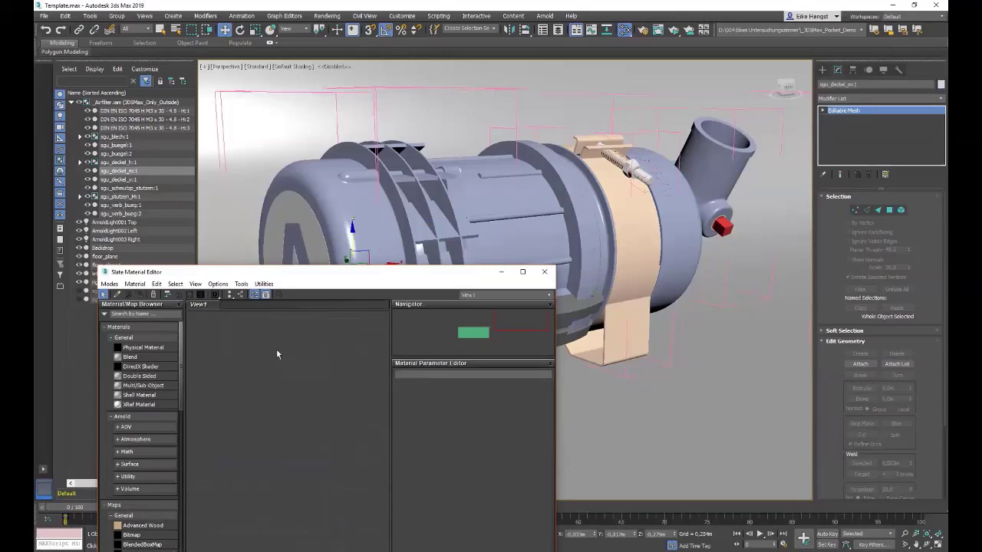
pyautogui.click(118, 295)
pyautogui.click(352, 234)
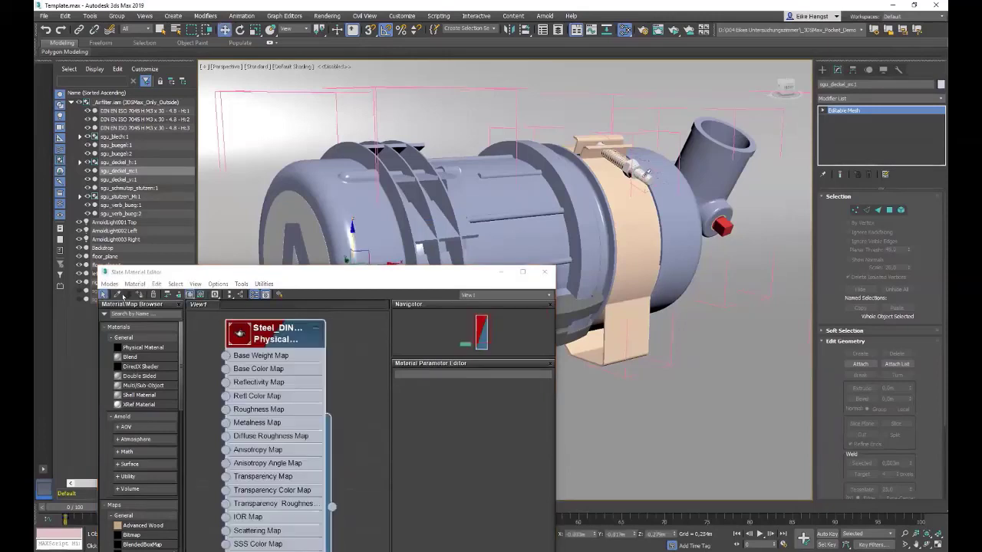
pyautogui.click(268, 333)
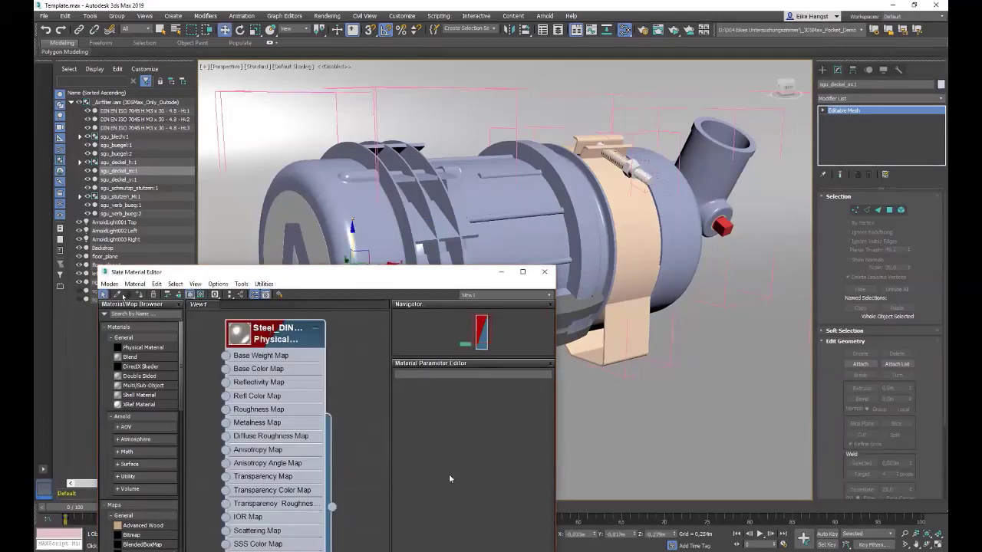
# Apply the Brushed Metal preset to the bolt's Steel_DIN 931-1 material and close the Slate Material Editor
pyautogui.click(460, 399)
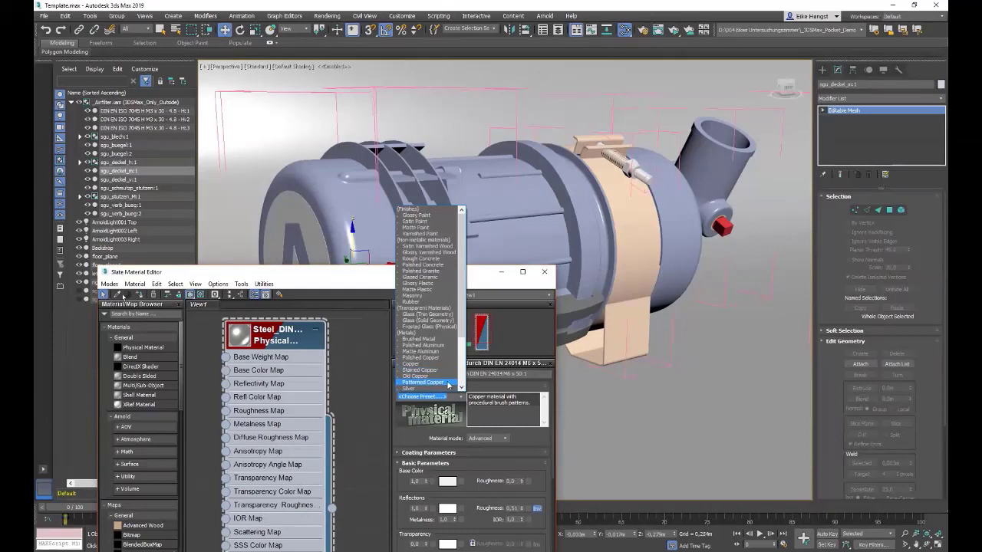
pyautogui.scroll(-3, 448, 386)
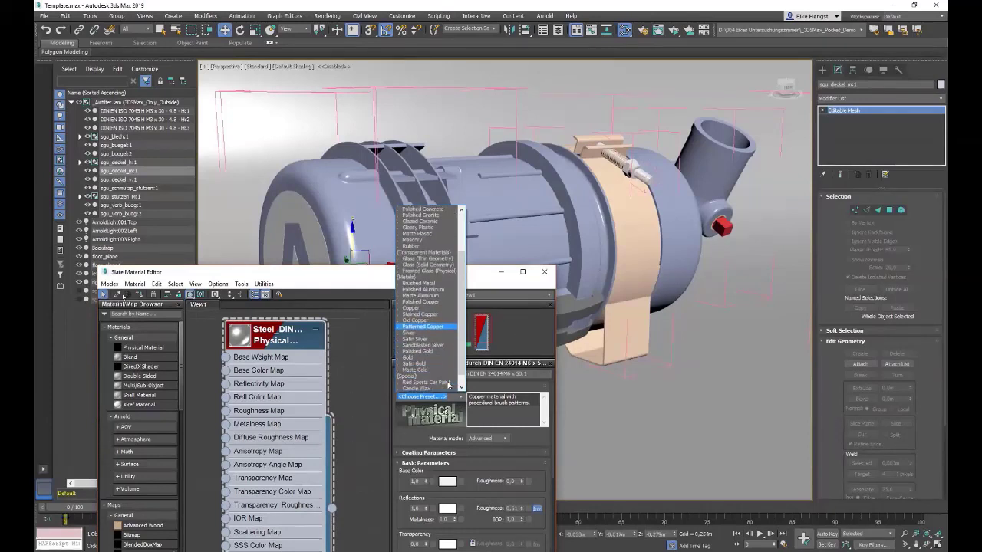
pyautogui.scroll(-1, 449, 385)
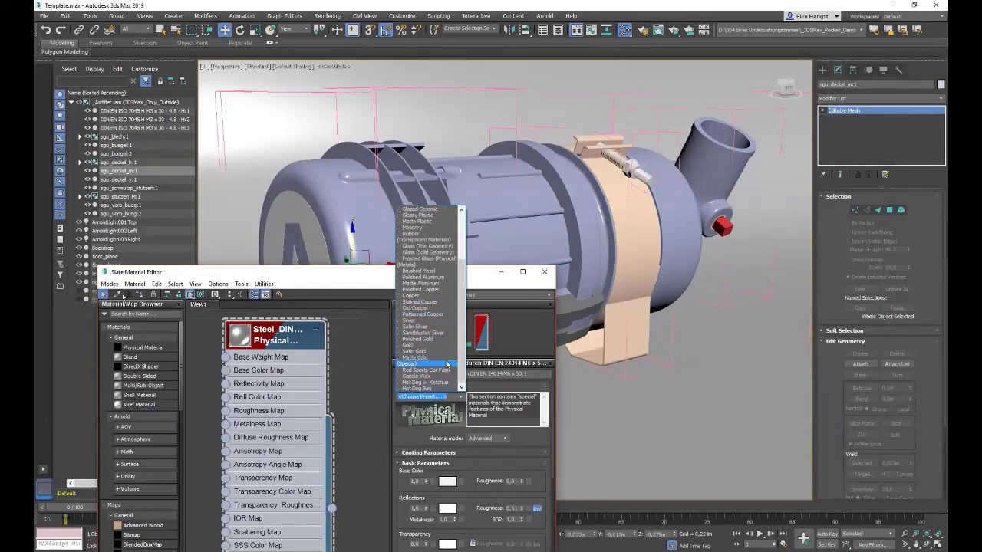
pyautogui.click(432, 273)
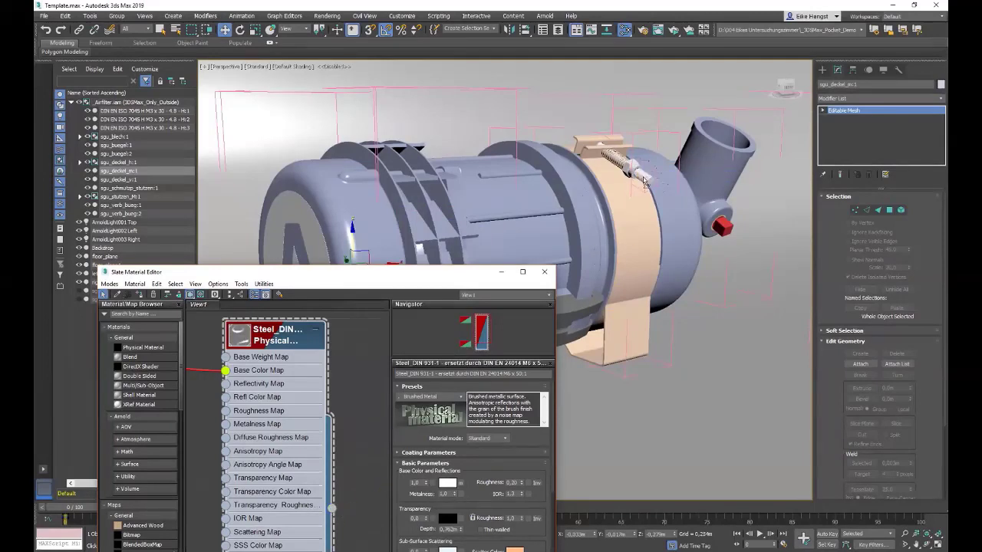
pyautogui.click(544, 272)
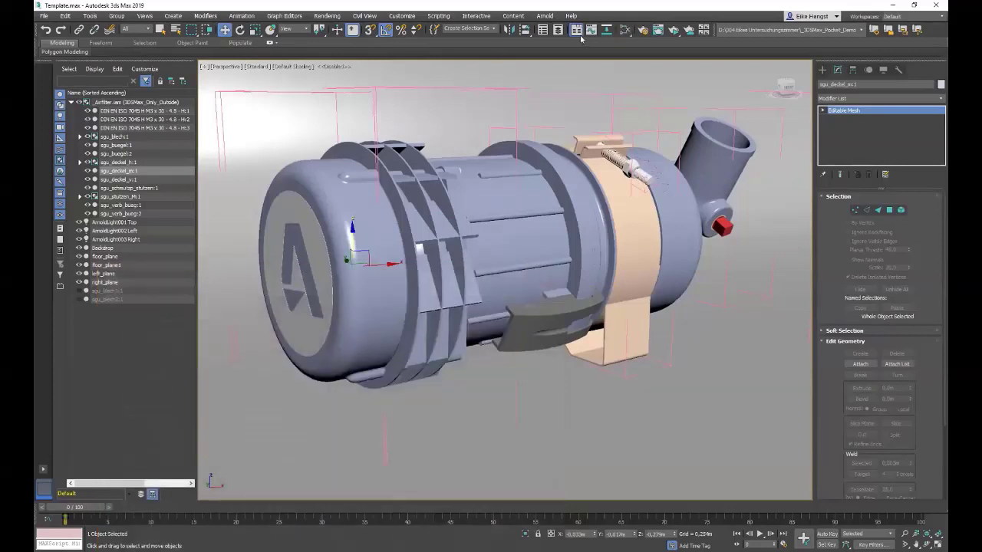
# In the Slate Material Editor, sample the end cap label's Machined - Aluminum material and apply the Matte Aluminum preset
pyautogui.click(627, 32)
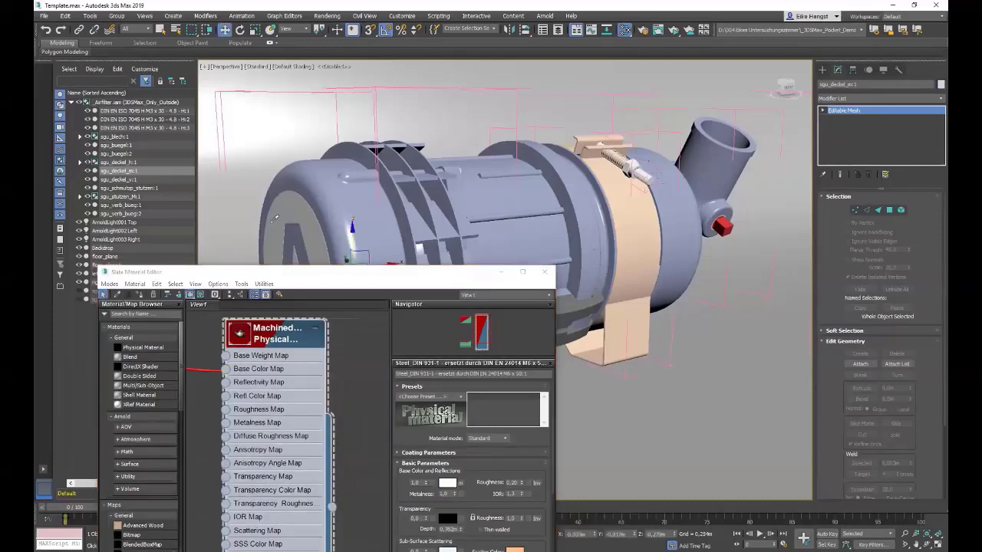
pyautogui.doubleClick(288, 337)
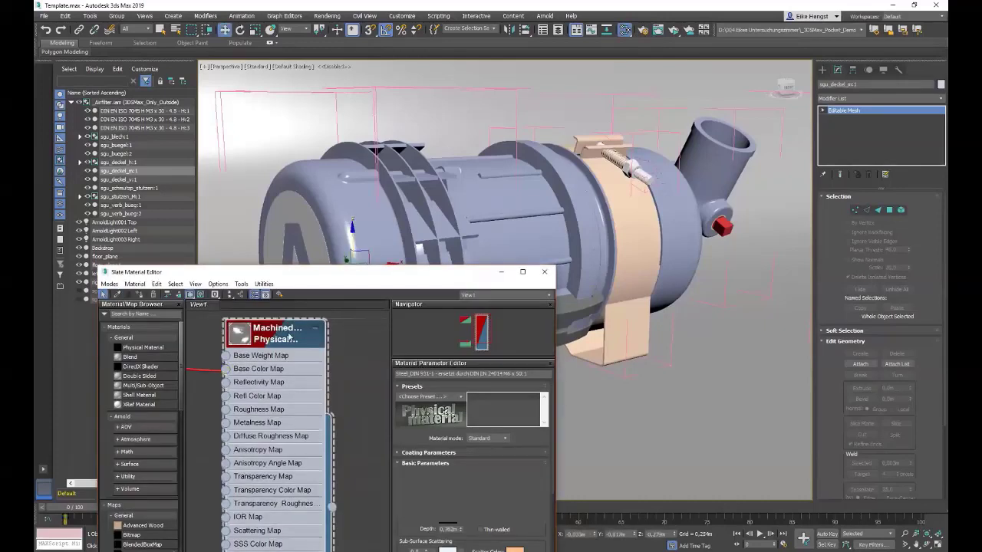
pyautogui.click(458, 398)
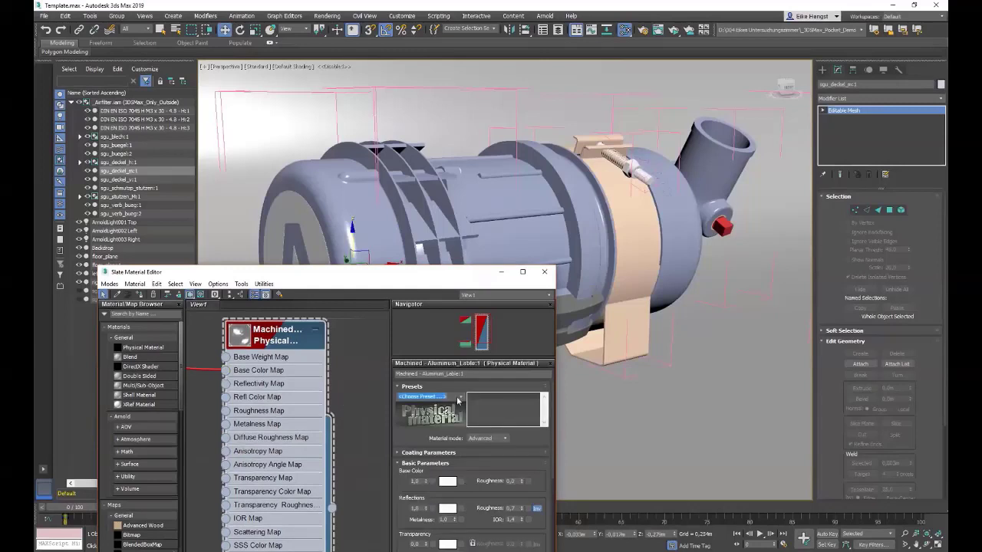
pyautogui.click(460, 399)
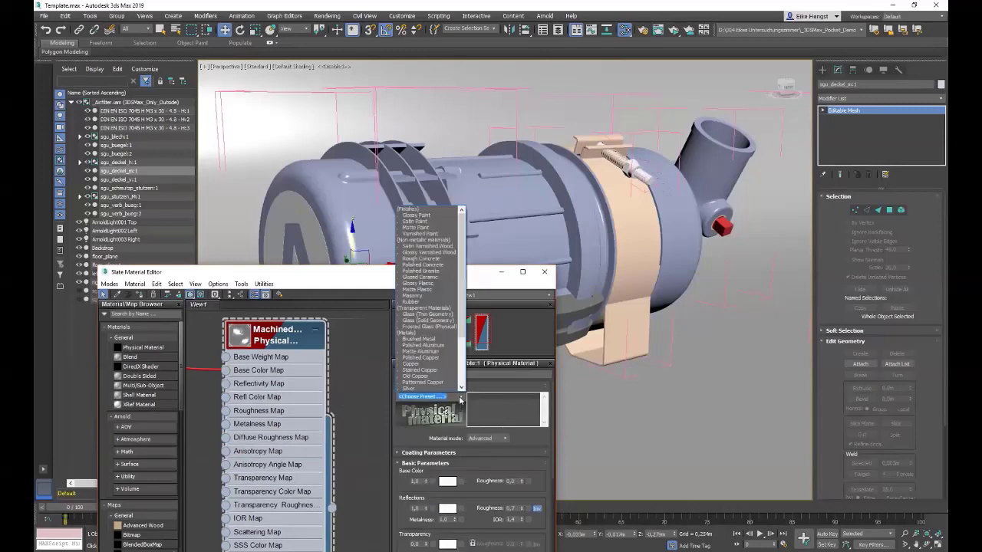
pyautogui.click(422, 352)
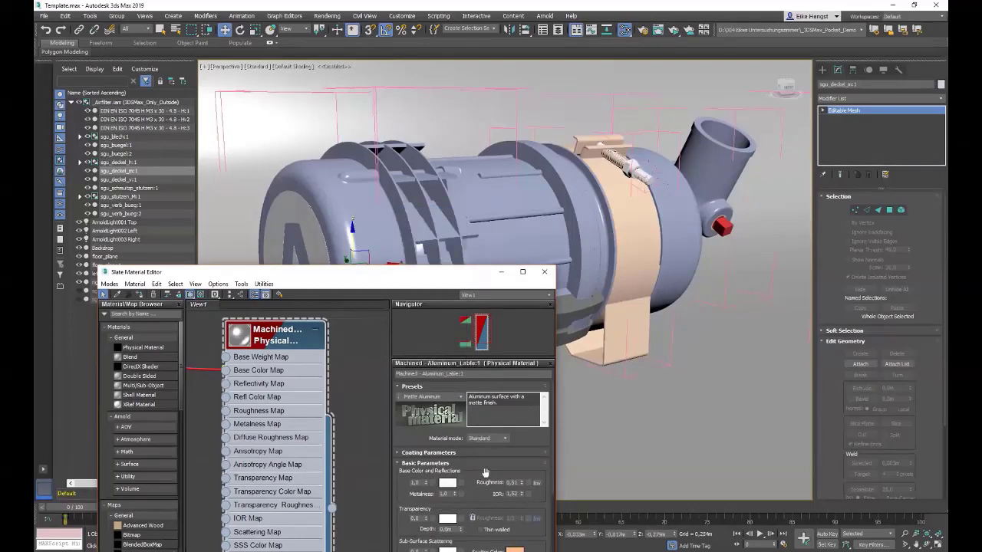
# Set the label's Machined - Aluminum base color to a light teal
pyautogui.click(448, 483)
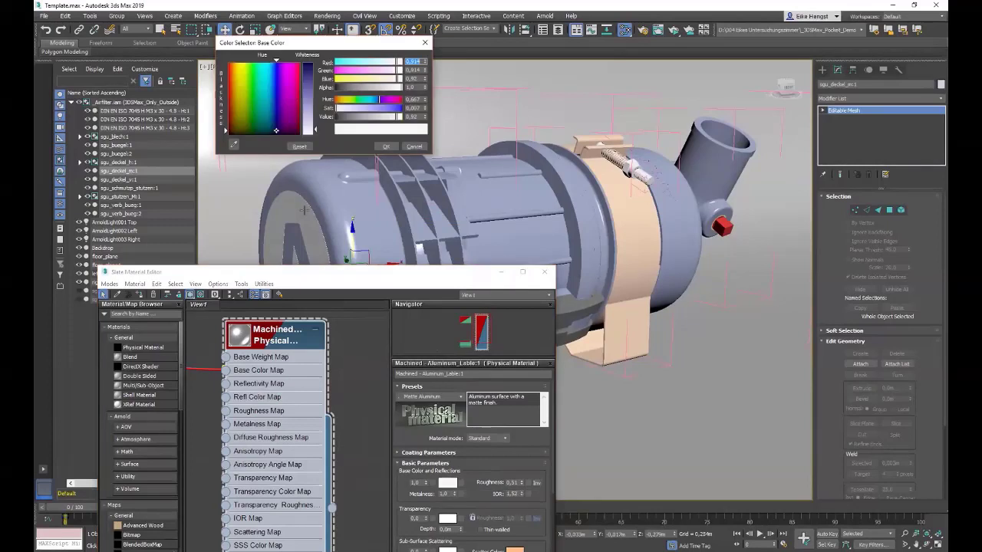
pyautogui.moveTo(270, 122); pyautogui.dragTo(263, 90)
pyautogui.moveTo(396, 61); pyautogui.dragTo(362, 61)
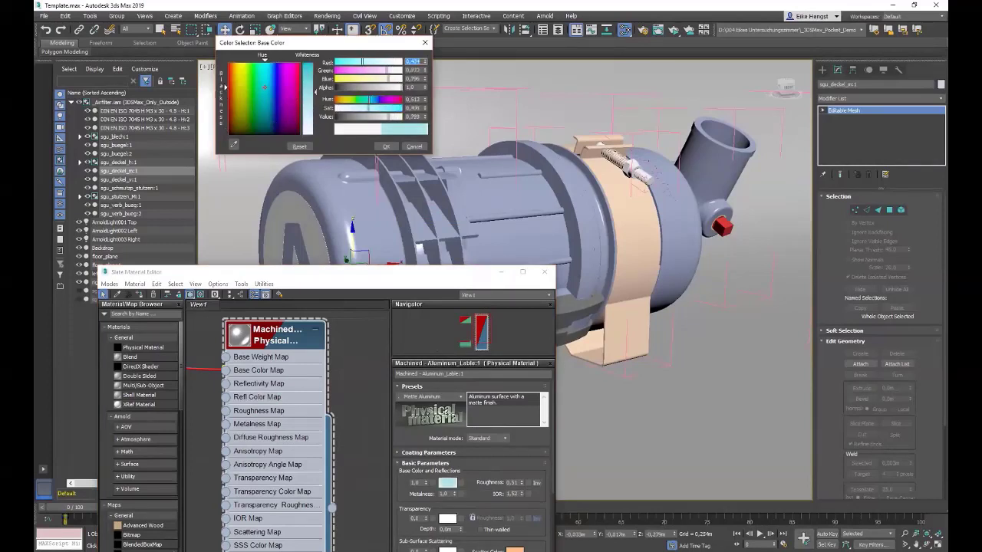
pyautogui.click(425, 42)
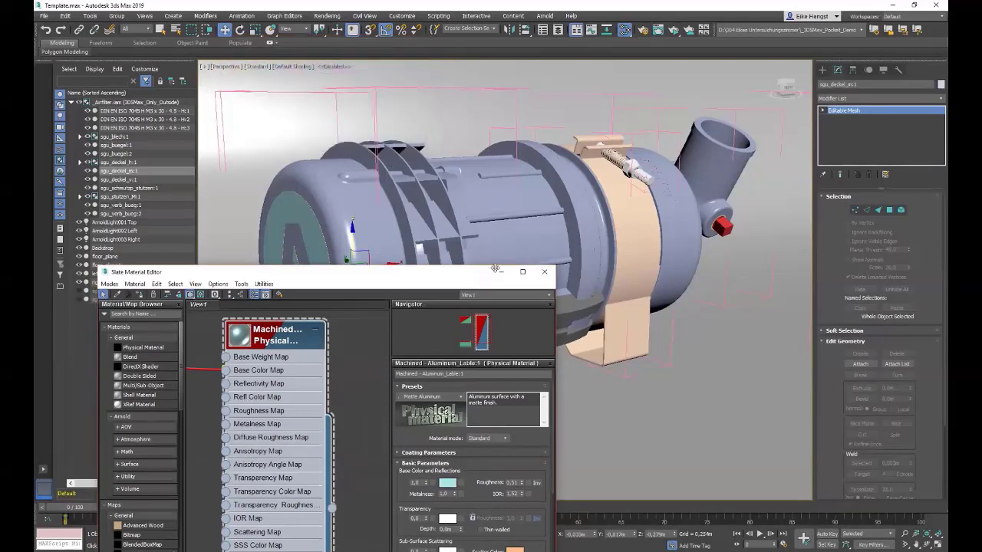
# Close the material editor and check the new materials on the end cap, clamp and bolt in an ActiveShade preview at closer range
pyautogui.click(544, 272)
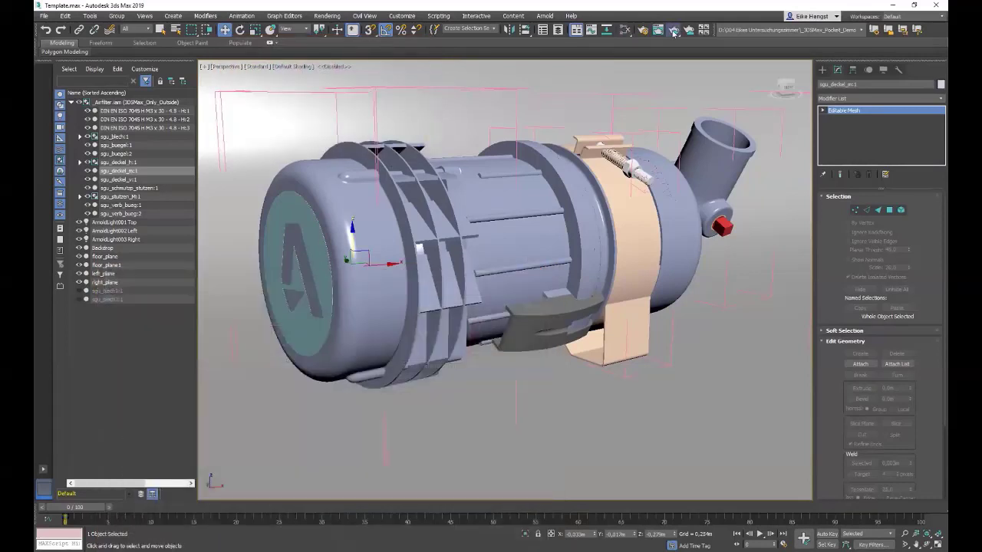
pyautogui.click(673, 30)
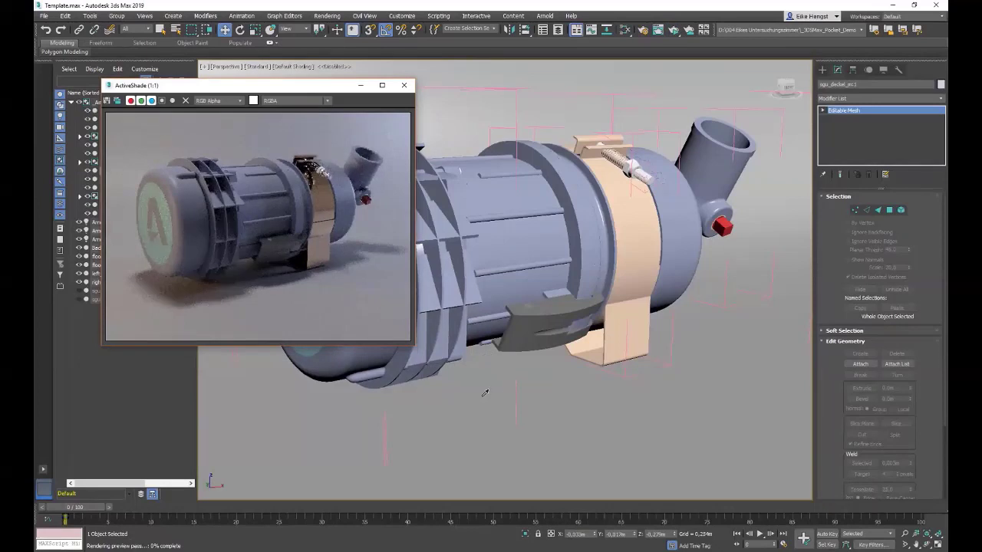
pyautogui.keyDown('alt'); pyautogui.moveTo(472, 405); pyautogui.dragTo(572, 414, button='middle'); pyautogui.keyUp('alt')
pyautogui.scroll(3, 490, 384)
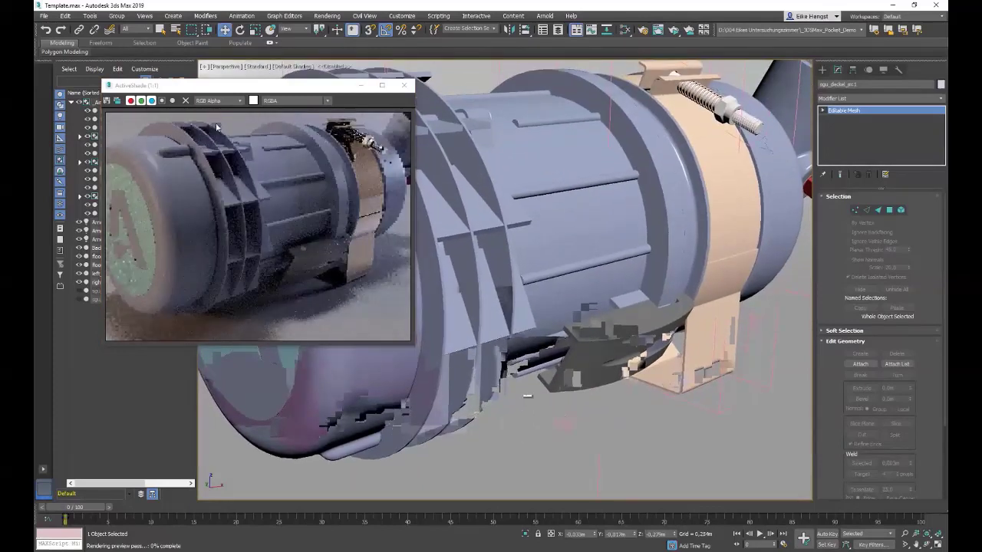
pyautogui.moveTo(198, 82); pyautogui.dragTo(162, 53)
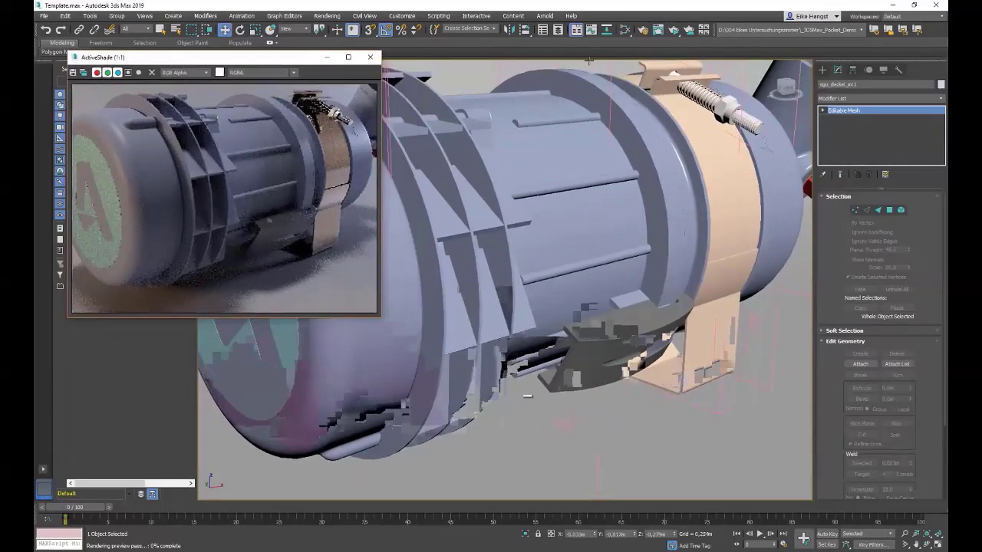
# Reopen the Slate Material Editor, remove the old node and sample the end cap label's Machined - Aluminum material into the view
pyautogui.click(625, 30)
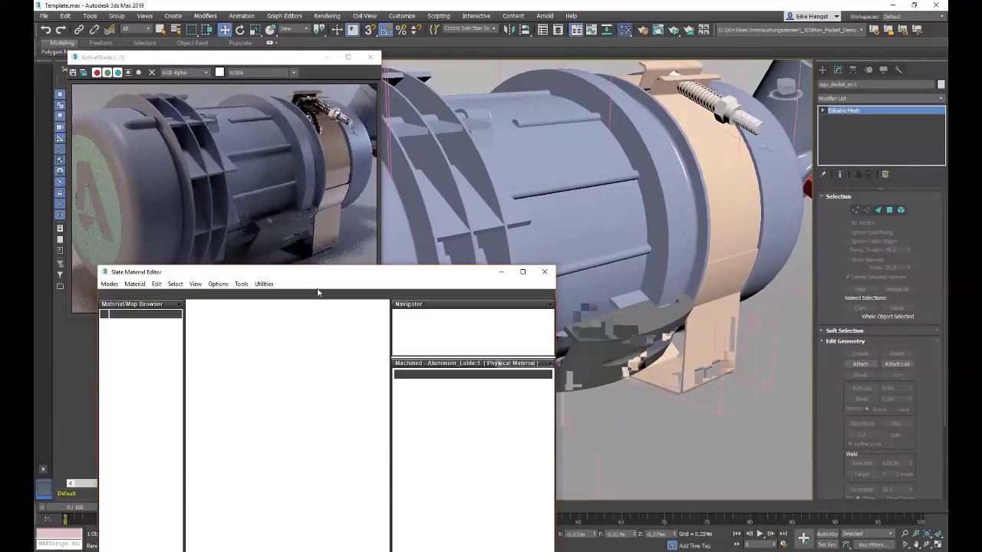
pyautogui.moveTo(309, 274); pyautogui.dragTo(743, 179)
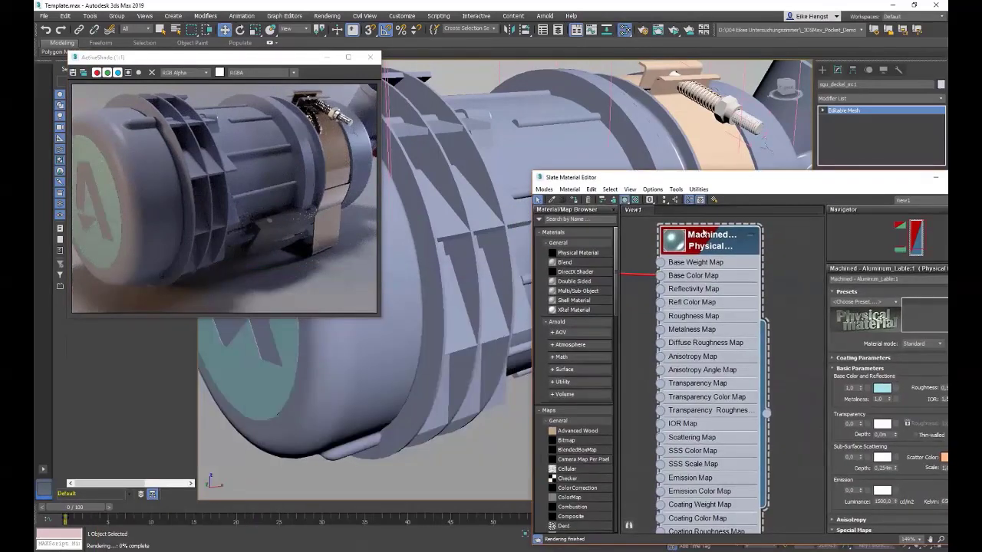
pyautogui.press('Delete')
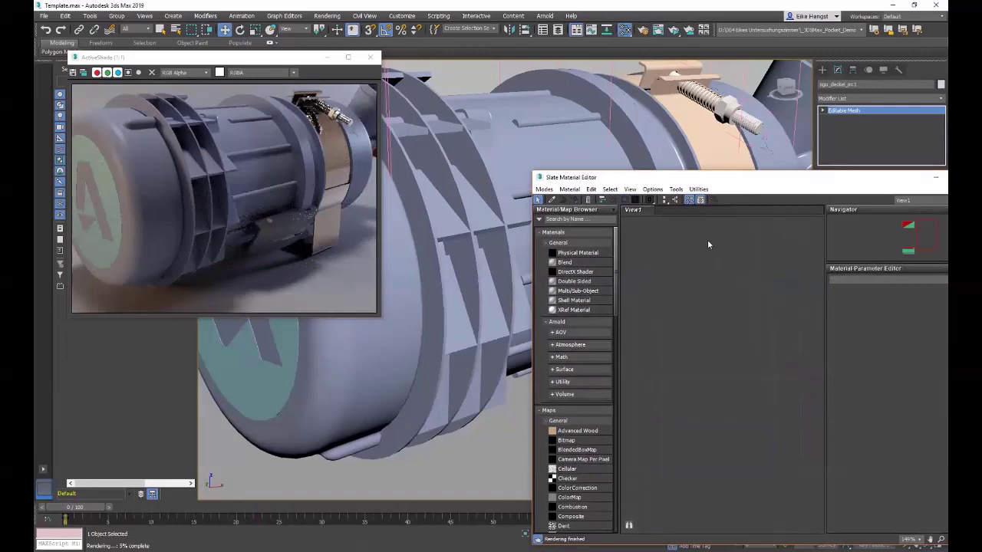
pyautogui.click(551, 200)
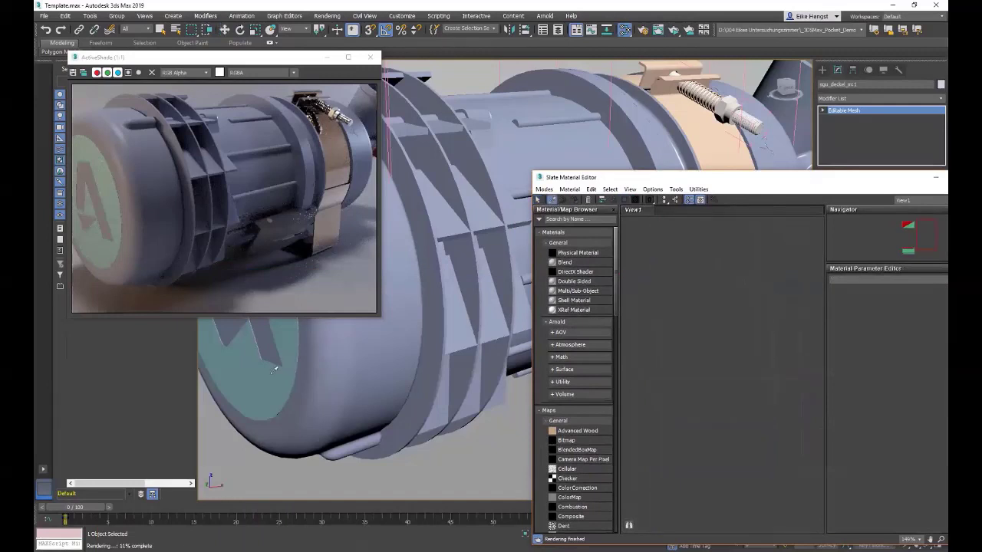
pyautogui.click(275, 384)
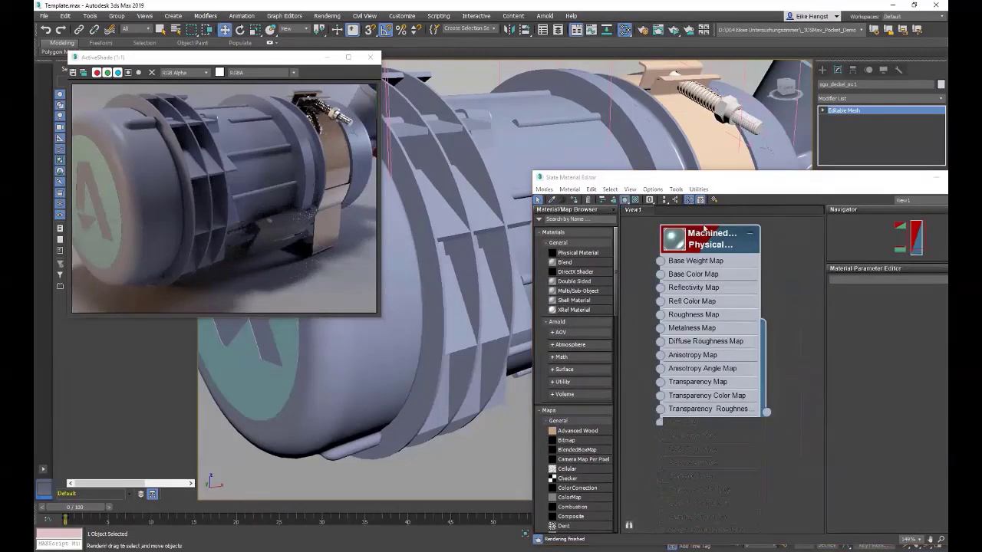
pyautogui.click(803, 179)
pyautogui.moveTo(806, 179); pyautogui.dragTo(724, 178)
# Try violet and golden yellow base colors on the label's Machined - Aluminum material while watching the ActiveShade preview
pyautogui.click(798, 390)
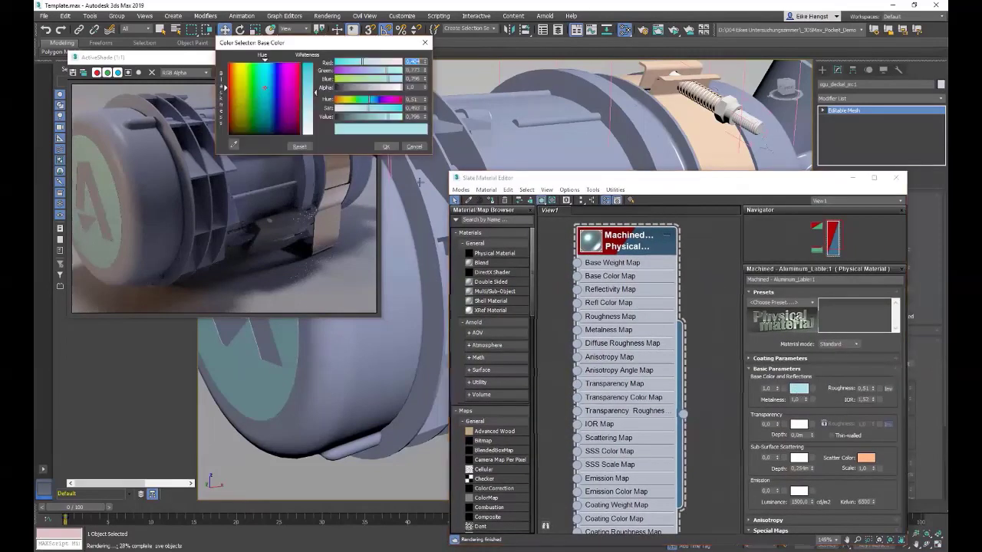
pyautogui.click(285, 80)
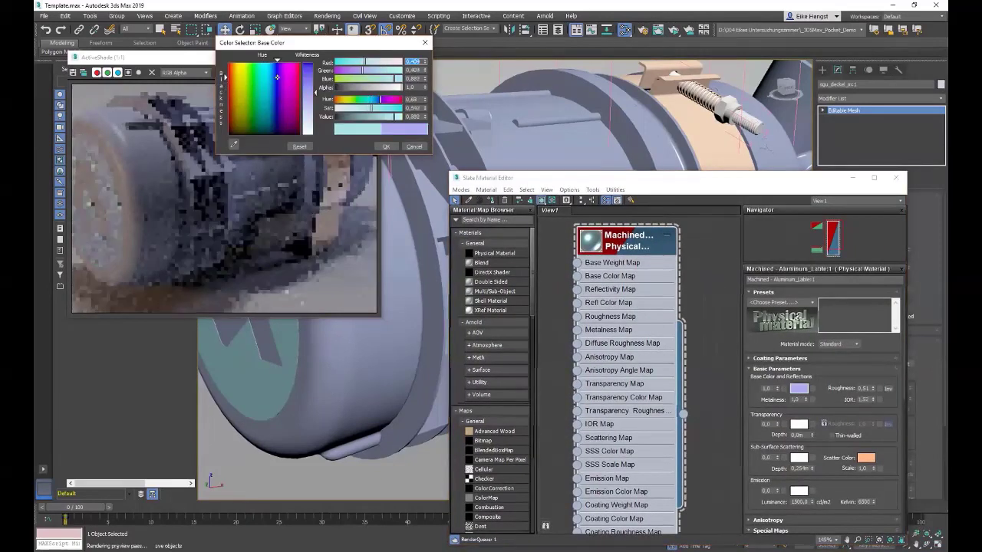
pyautogui.moveTo(285, 79); pyautogui.dragTo(237, 92)
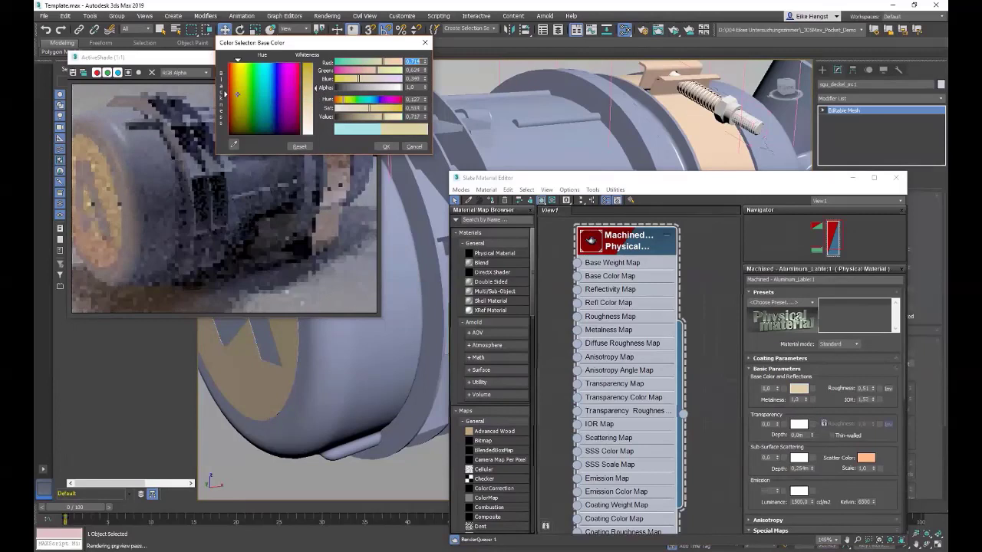
pyautogui.moveTo(311, 43); pyautogui.dragTo(292, 324)
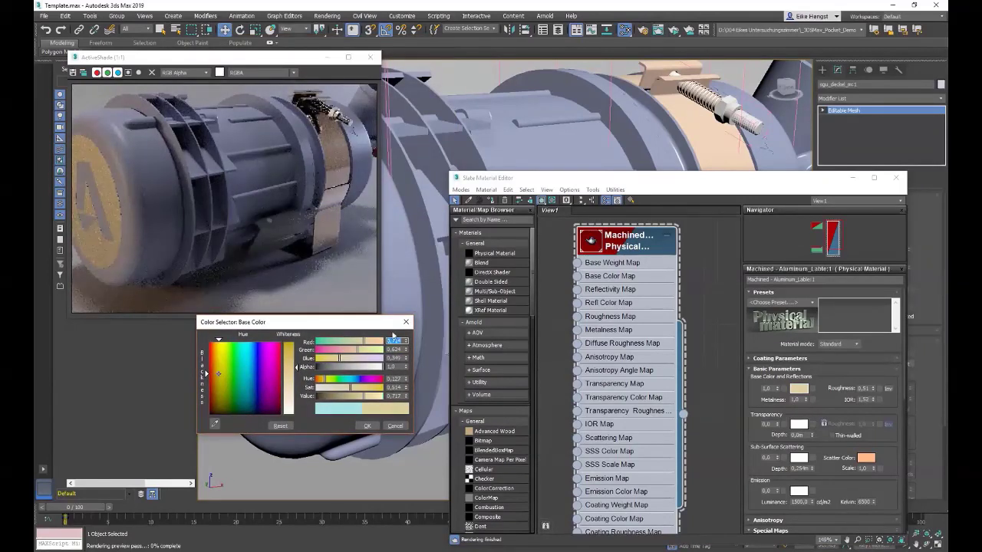
pyautogui.click(406, 321)
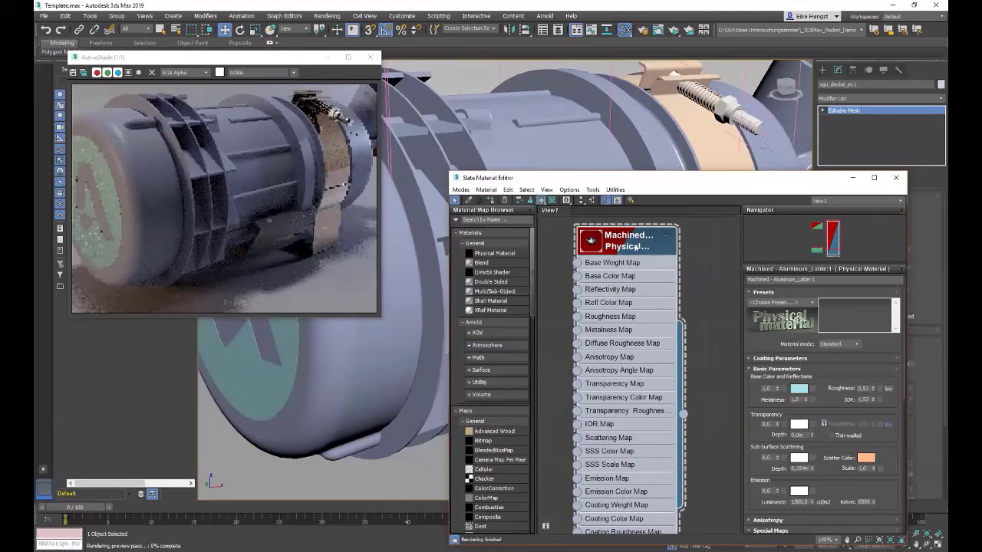
# Replace the label node with the housing's sampled Steel Blue material and show its parameters
pyautogui.press('Delete')
pyautogui.click(469, 200)
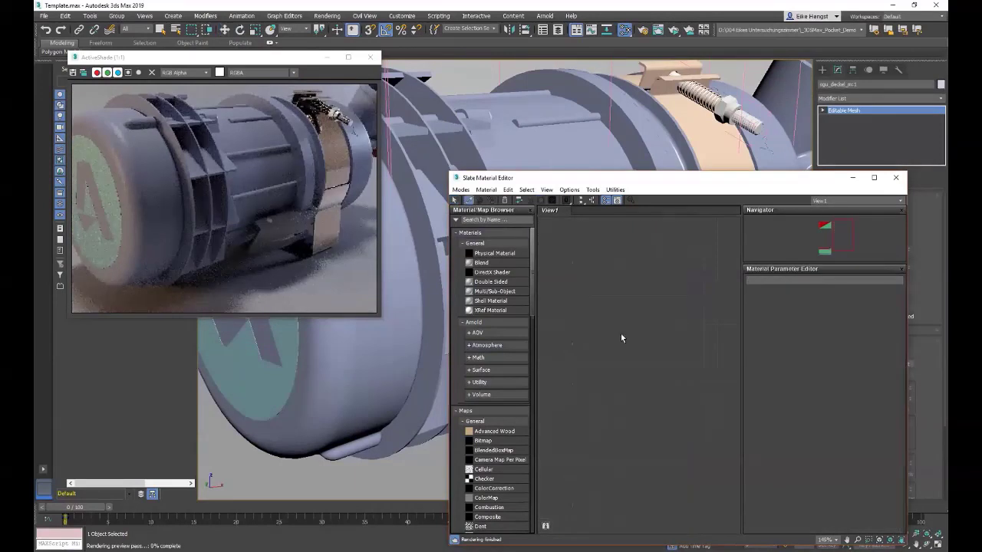
pyautogui.click(508, 130)
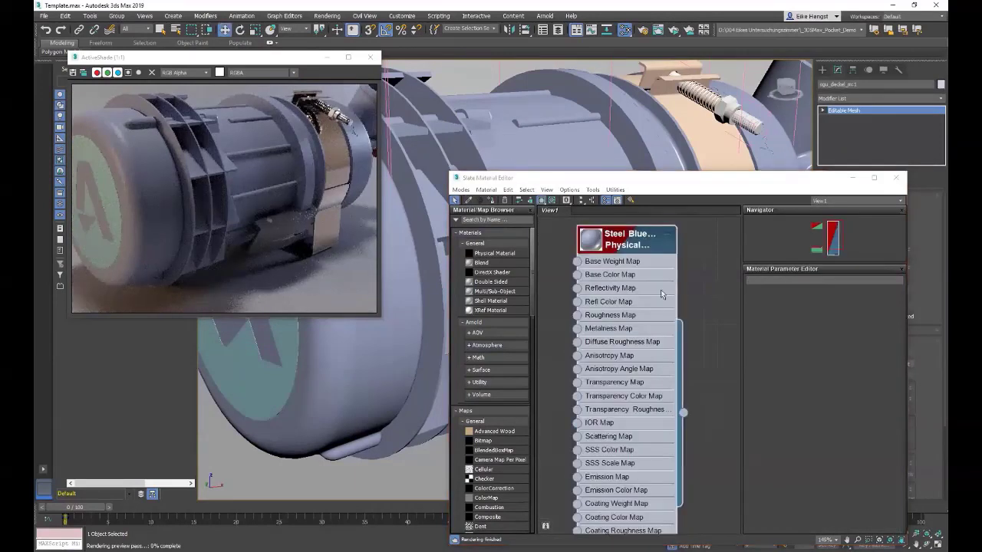
pyautogui.click(640, 245)
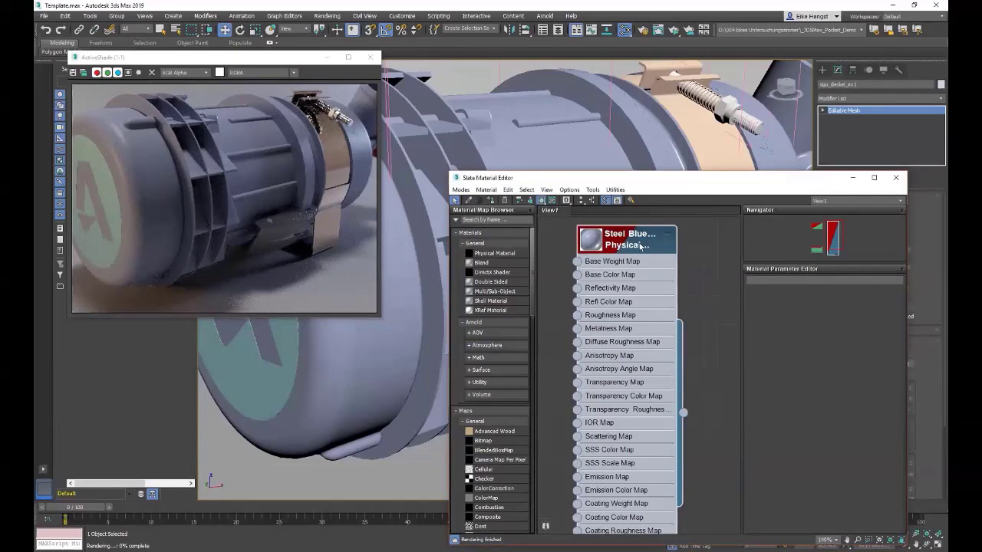
pyautogui.doubleClick(672, 282)
# Try green, beige, pink and violet base colors on the housing's Steel Blue material, then cancel the color selection
pyautogui.click(799, 389)
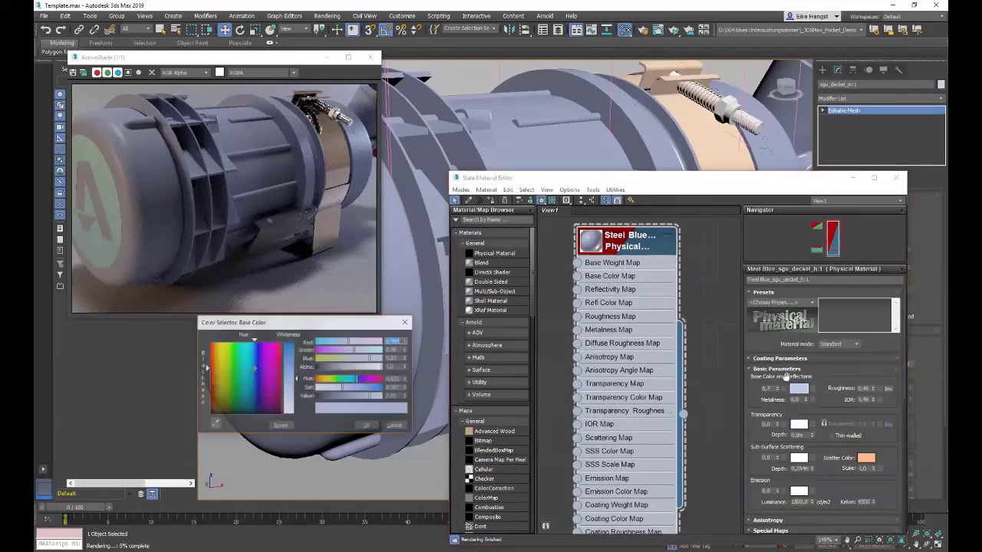
pyautogui.moveTo(351, 323); pyautogui.dragTo(711, 74)
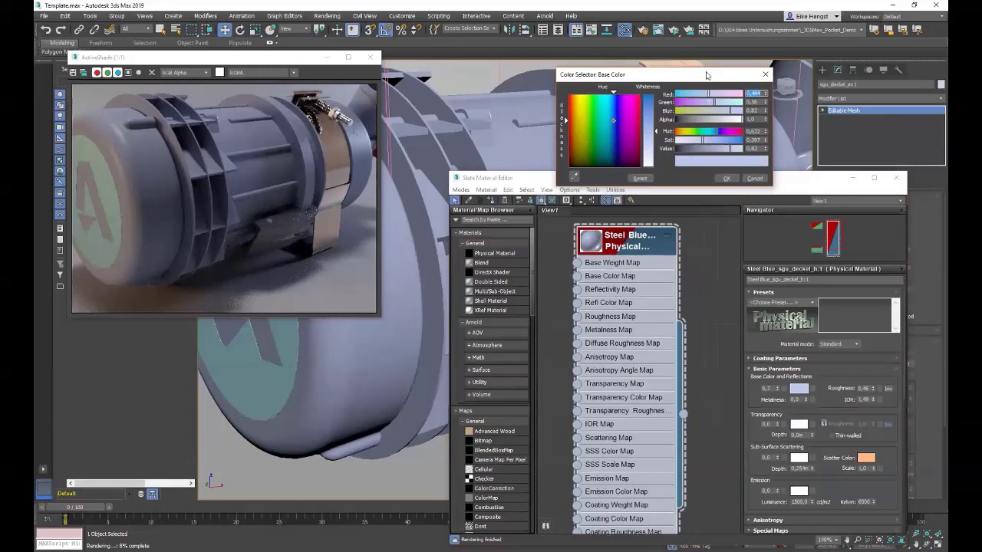
pyautogui.click(706, 132)
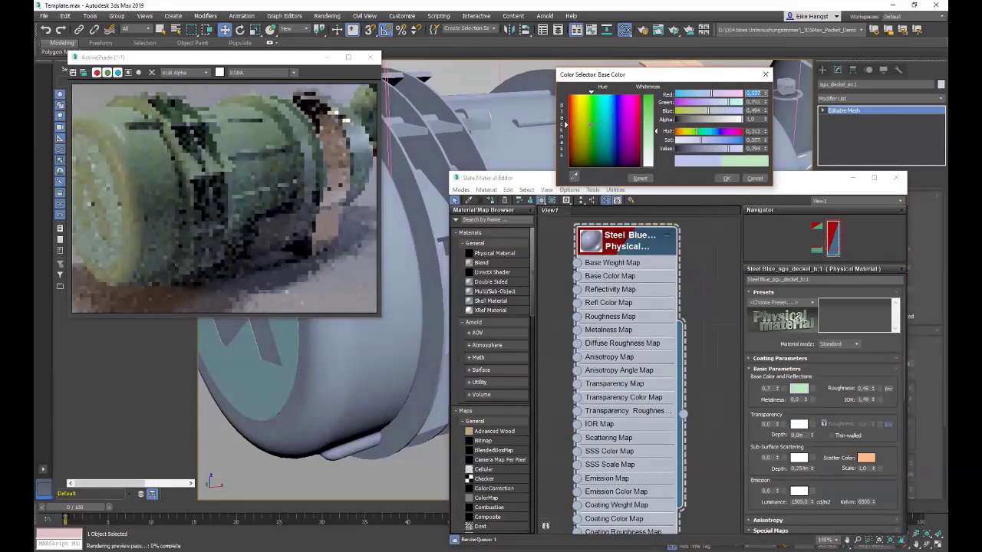
pyautogui.click(695, 131)
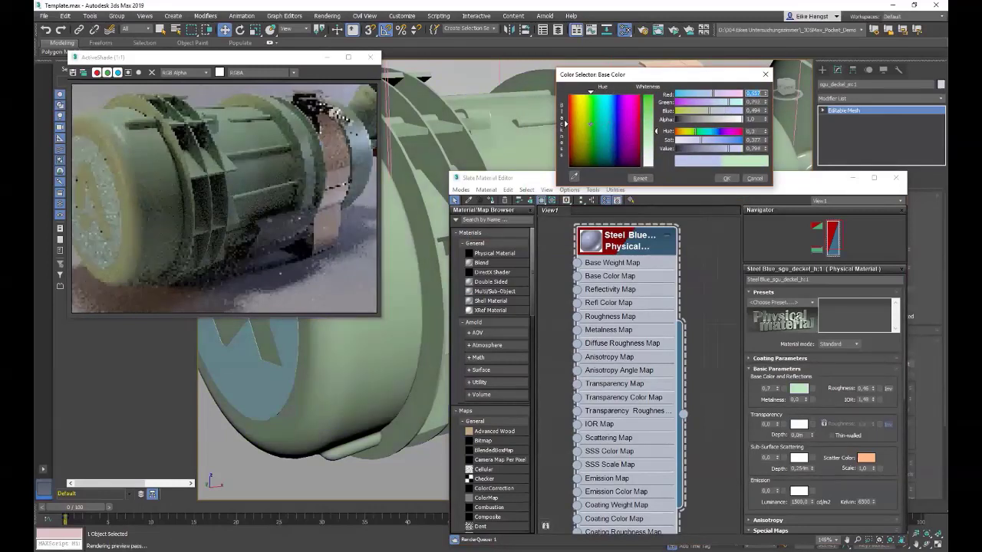
pyautogui.click(573, 103)
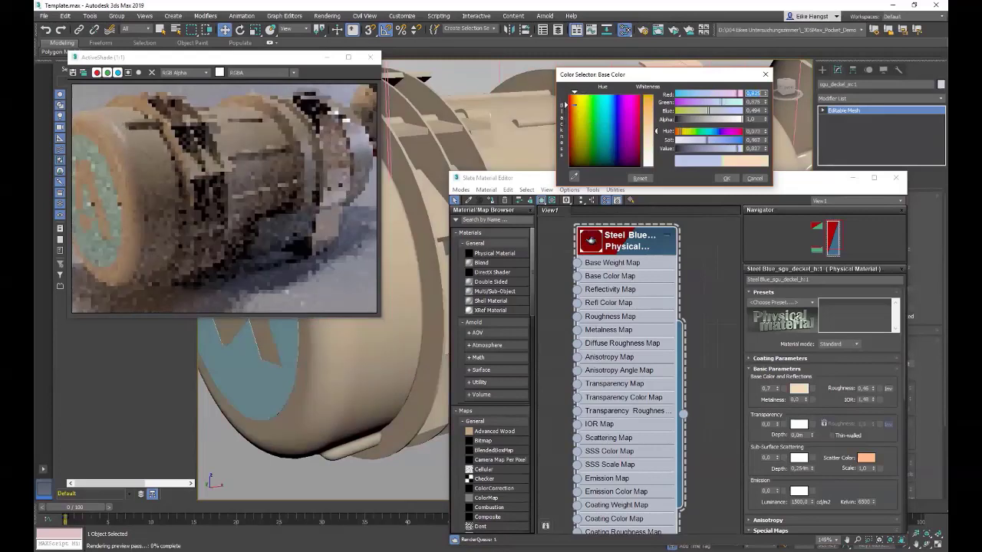
pyautogui.click(632, 141)
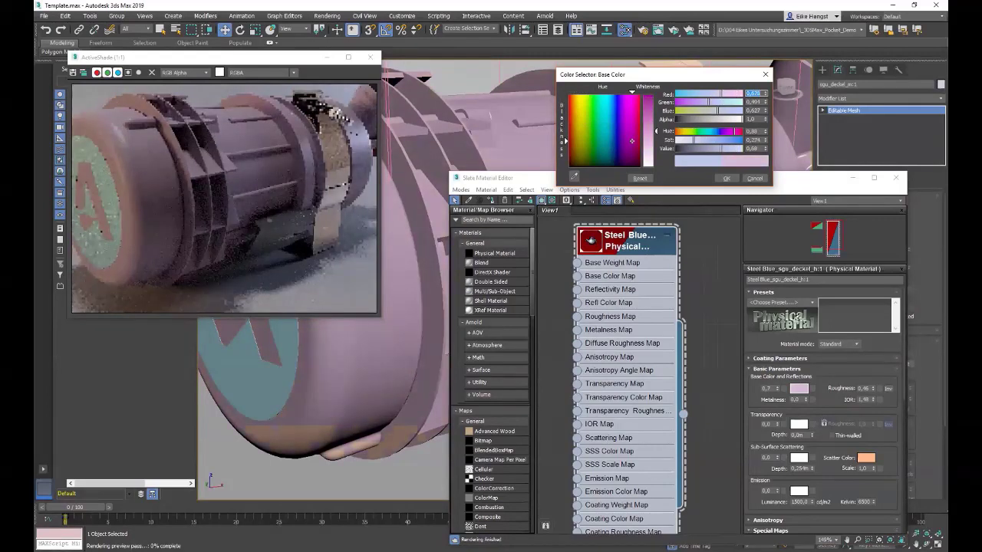
pyautogui.click(616, 133)
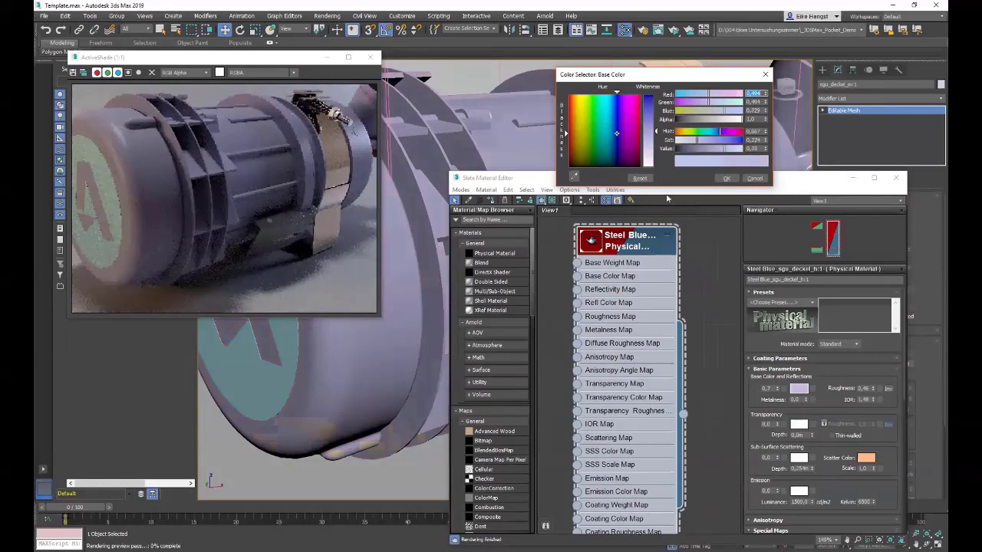
pyautogui.click(751, 179)
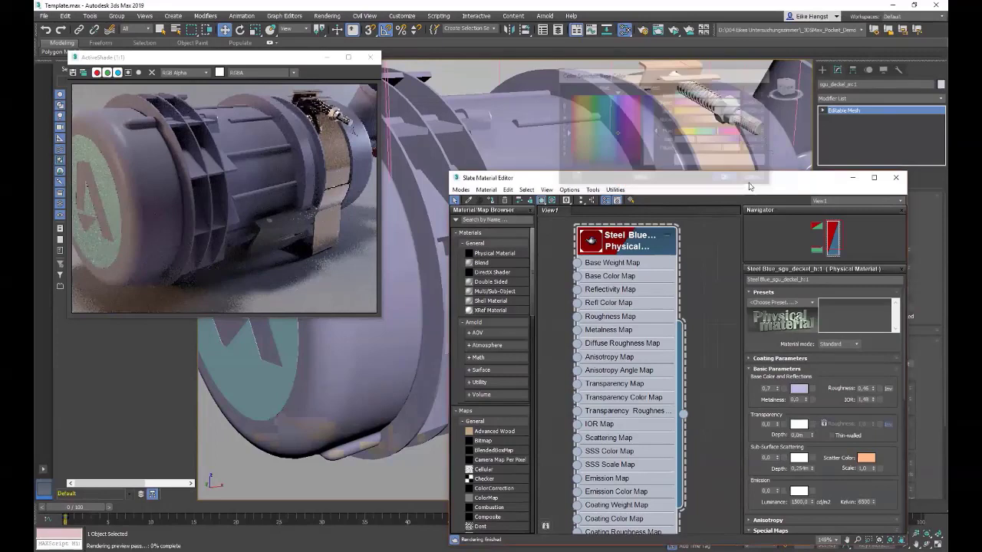
# Close the material editor and examine the filter's inlet side, clamp and housing in the ActiveShade preview from several angles
pyautogui.press('m')
pyautogui.moveTo(257, 62); pyautogui.dragTo(446, 116)
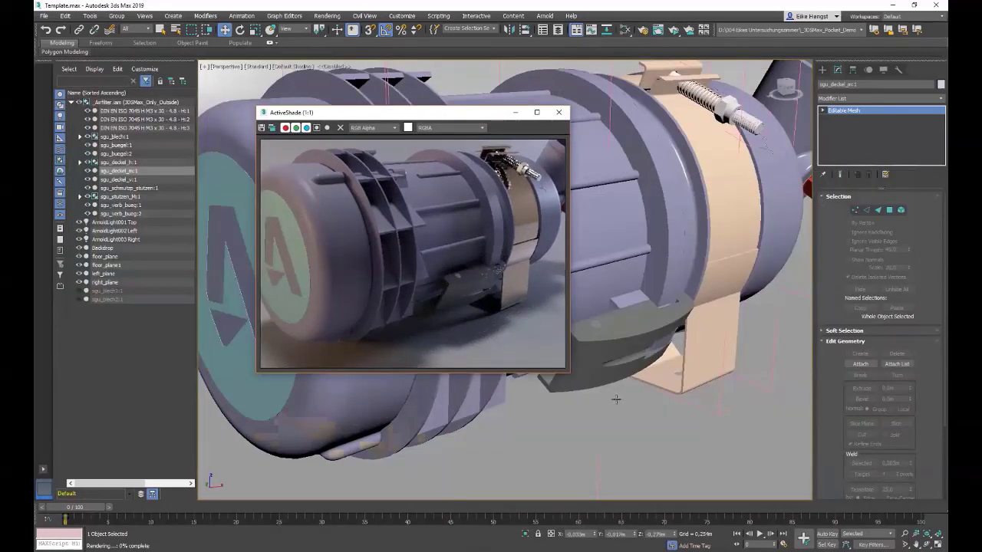
pyautogui.scroll(3, 616, 397)
pyautogui.scroll(-6, 616, 396)
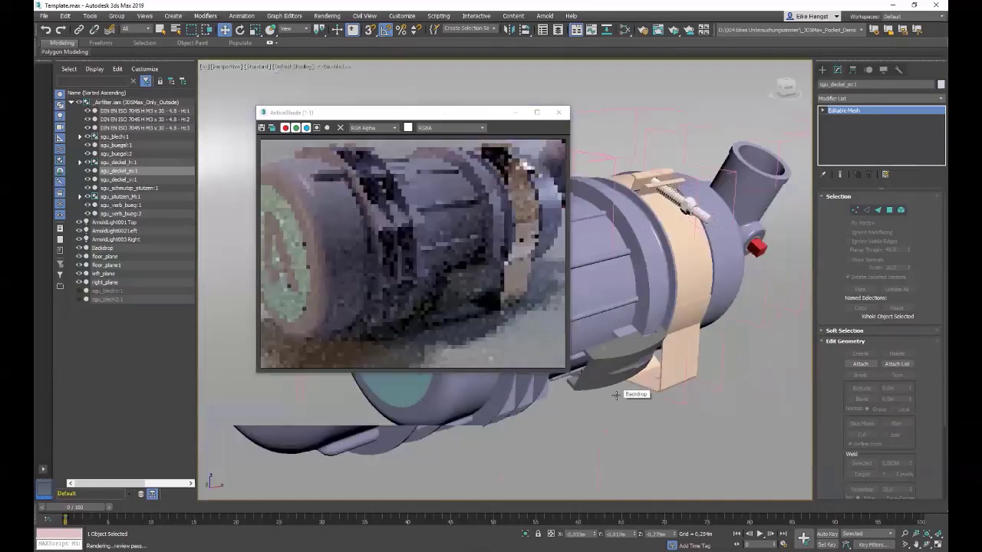
pyautogui.keyDown('alt'); pyautogui.moveTo(620, 414); pyautogui.dragTo(652, 431, button='middle'); pyautogui.keyUp('alt')
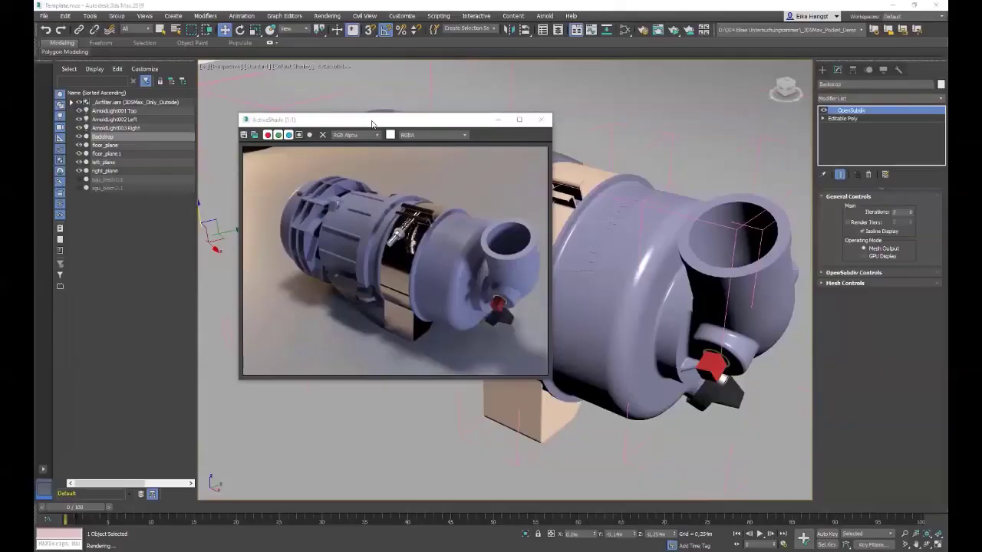
pyautogui.moveTo(354, 113); pyautogui.dragTo(175, 19)
pyautogui.click(449, 330)
pyautogui.keyDown('alt'); pyautogui.moveTo(449, 330); pyautogui.dragTo(398, 333, button='middle'); pyautogui.keyUp('alt')
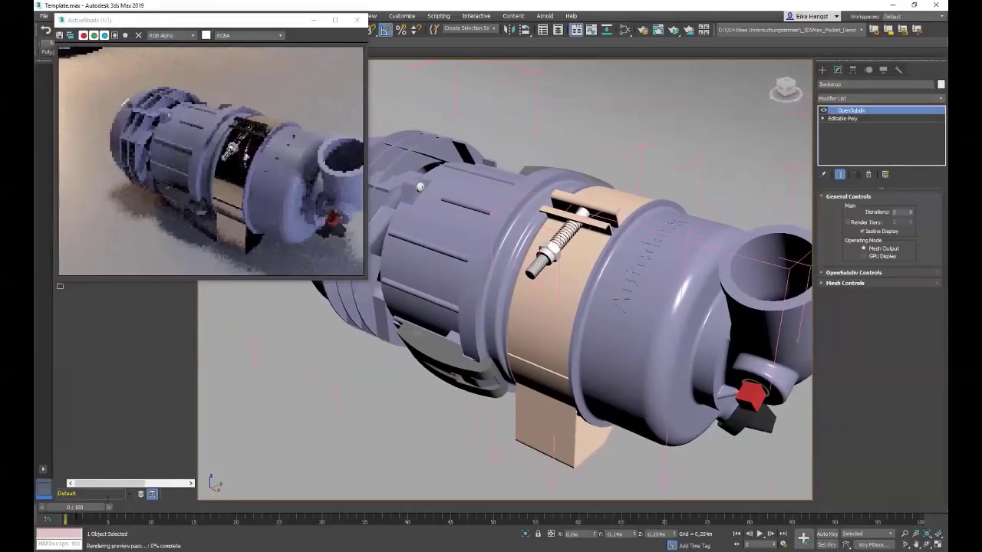
# Scrub the animation forward from frame 0 to about frame 70 to check the opening side clips in the ActiveShade preview
pyautogui.moveTo(74, 507); pyautogui.dragTo(655, 508)
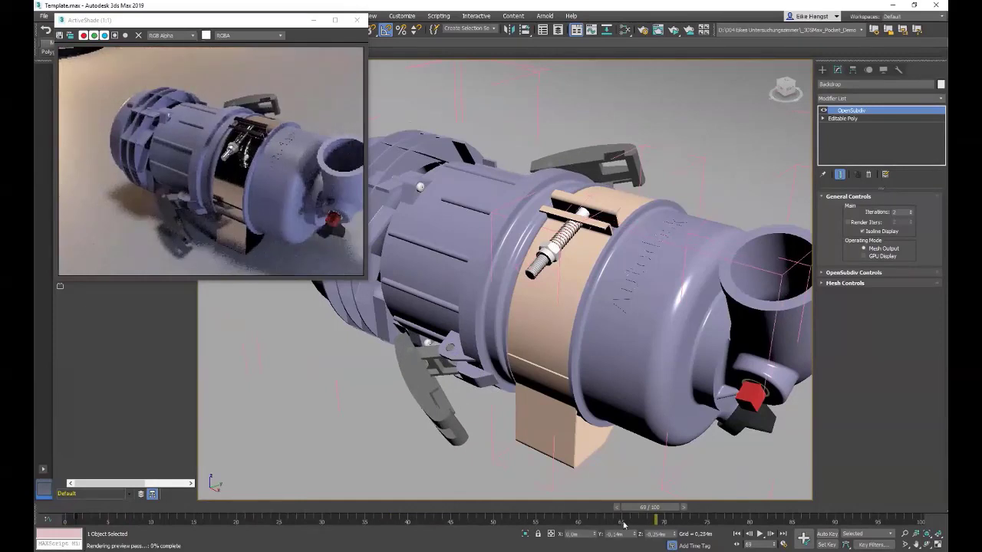
pyautogui.moveTo(649, 507); pyautogui.dragTo(681, 512)
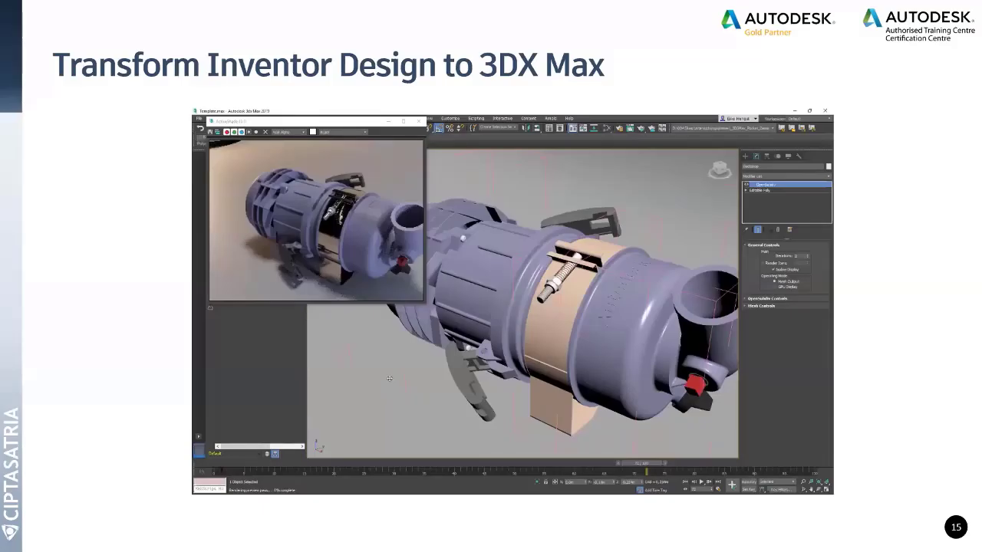
pyautogui.press('Right')
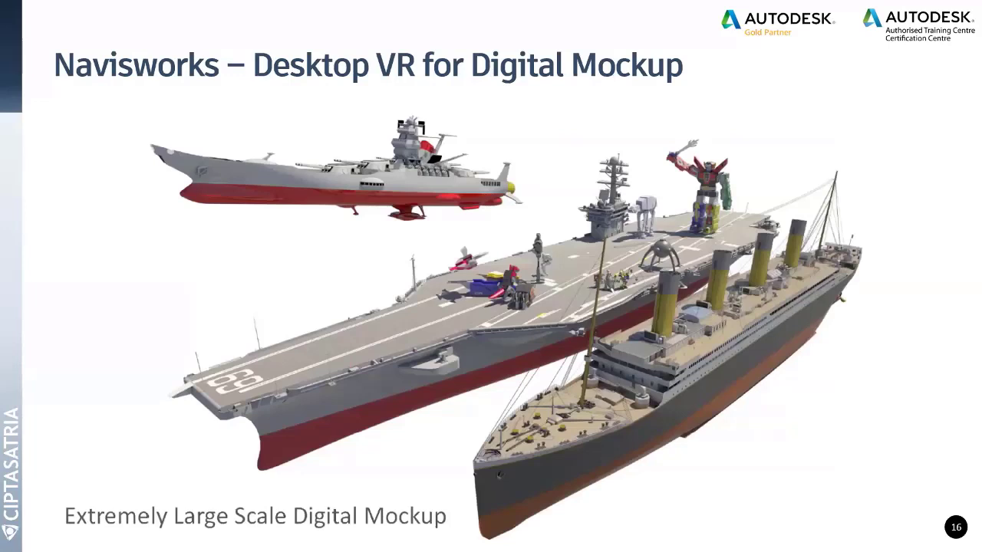
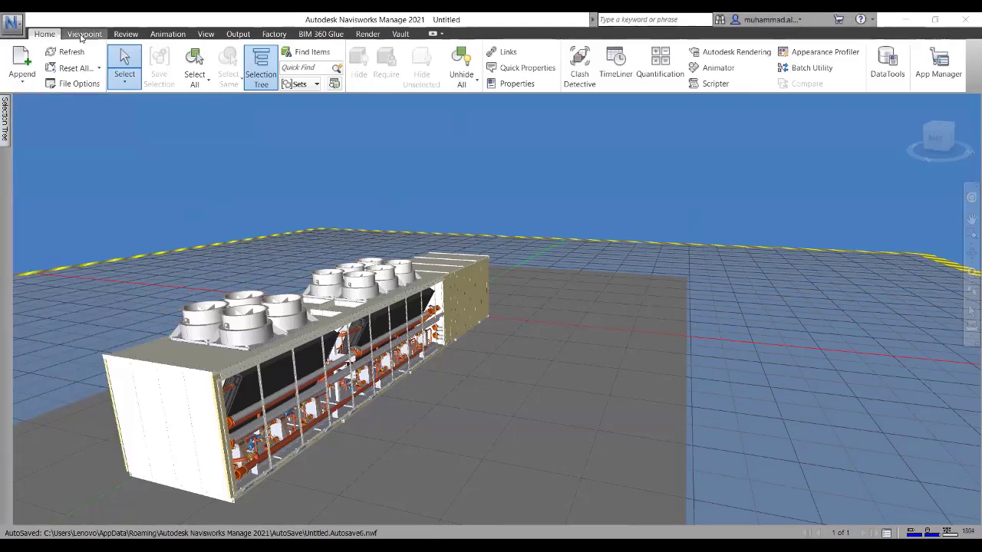
# In Navisworks Manage, activate the Walk tool and walk the view around the unit with the rooftop fans
pyautogui.click(126, 34)
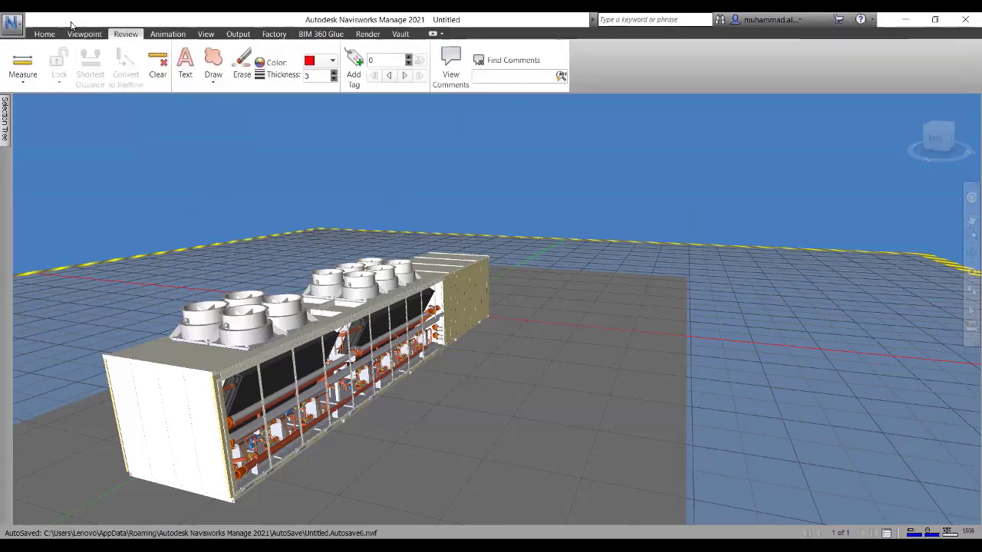
pyautogui.click(85, 33)
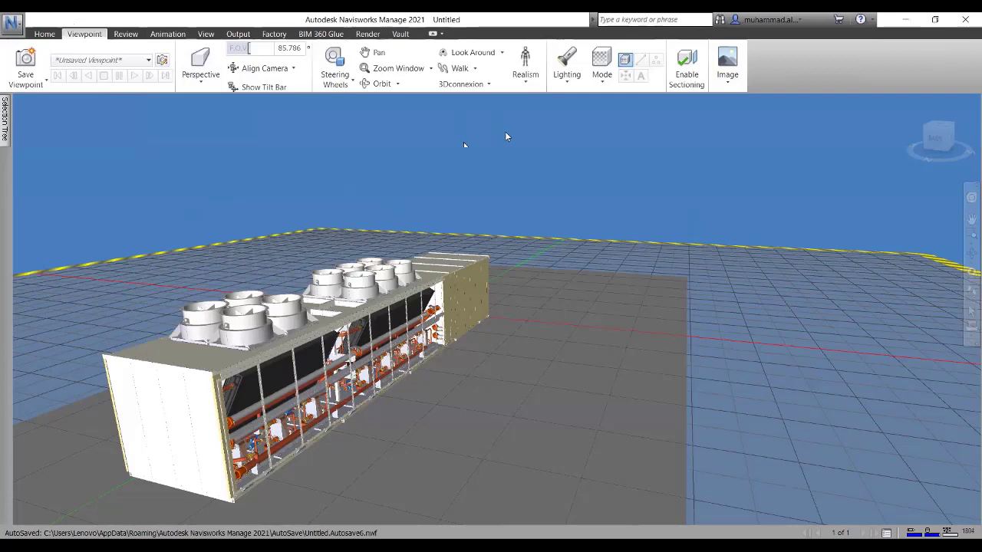
pyautogui.click(528, 69)
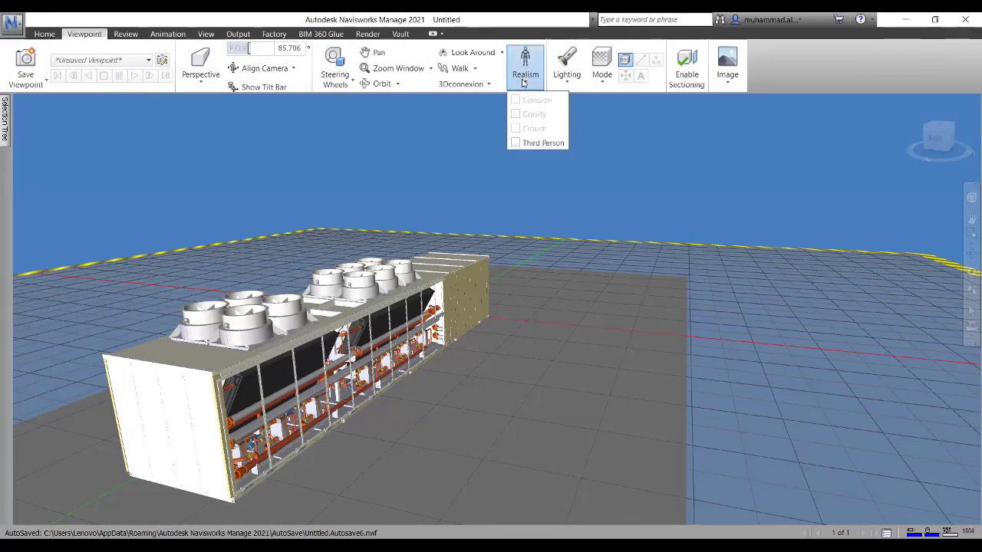
pyautogui.click(456, 68)
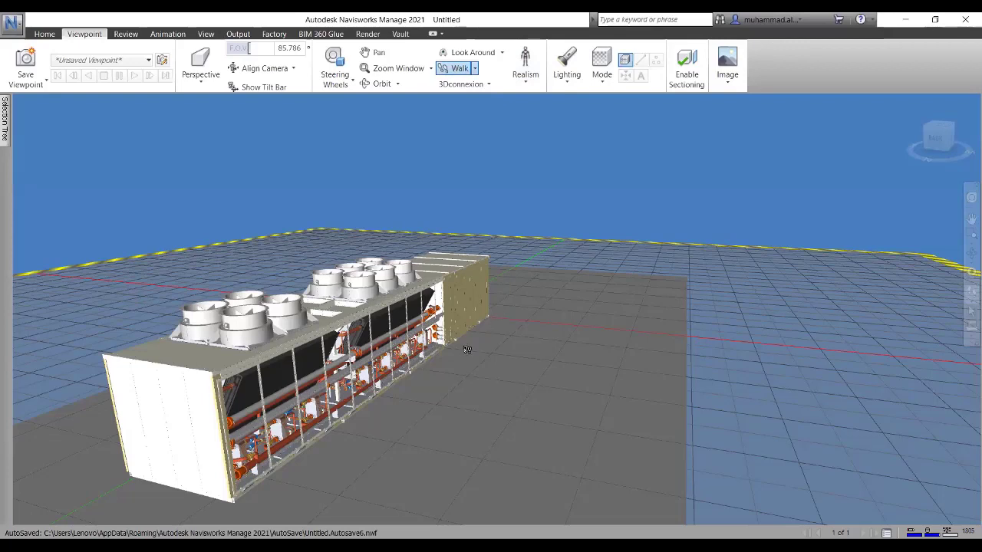
pyautogui.moveTo(500, 299); pyautogui.dragTo(286, 320)
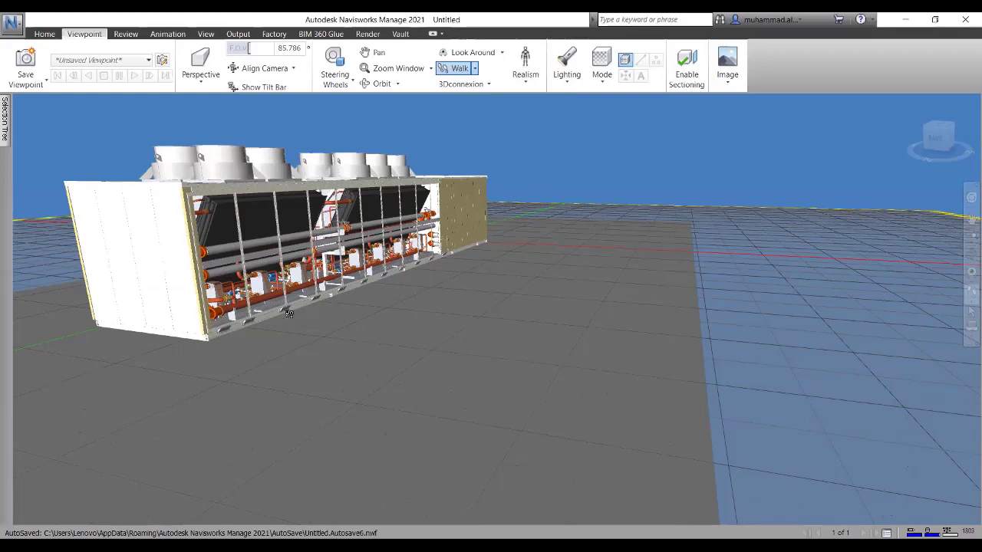
# Walk so the unit is centered and enable the Third Person avatar with Collision, Gravity and Crouch realism
pyautogui.moveTo(410, 314); pyautogui.dragTo(525, 61)
pyautogui.click(525, 65)
pyautogui.click(519, 143)
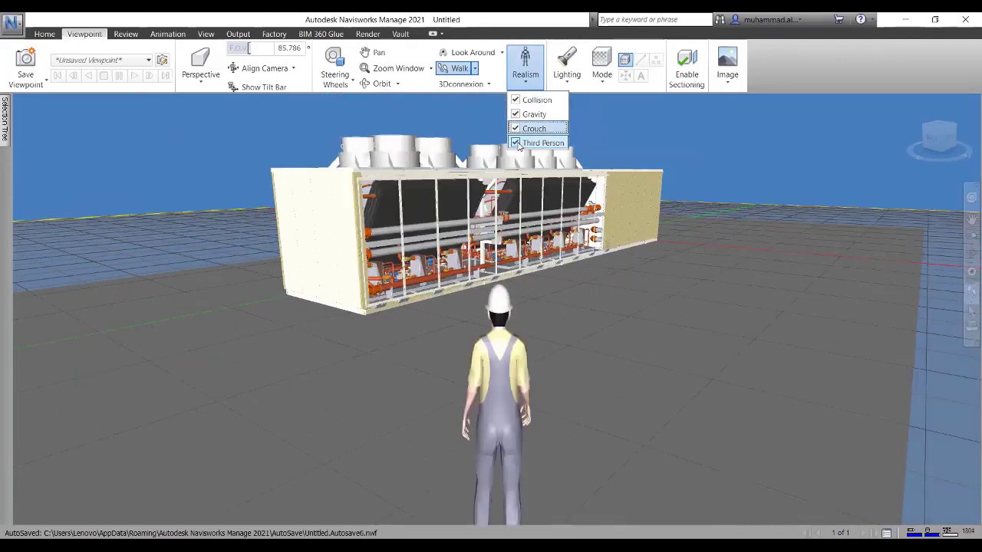
# Walk the Third Person avatar forward toward the near corner of the unit with the rooftop fans
pyautogui.click(566, 378)
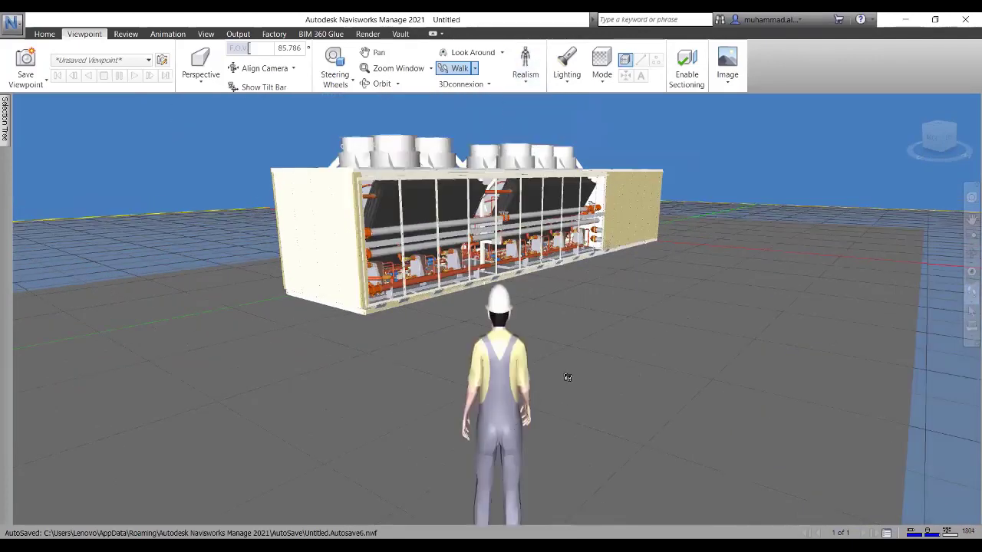
pyautogui.press('Up')
pyautogui.press('Up')
pyautogui.press('Up')
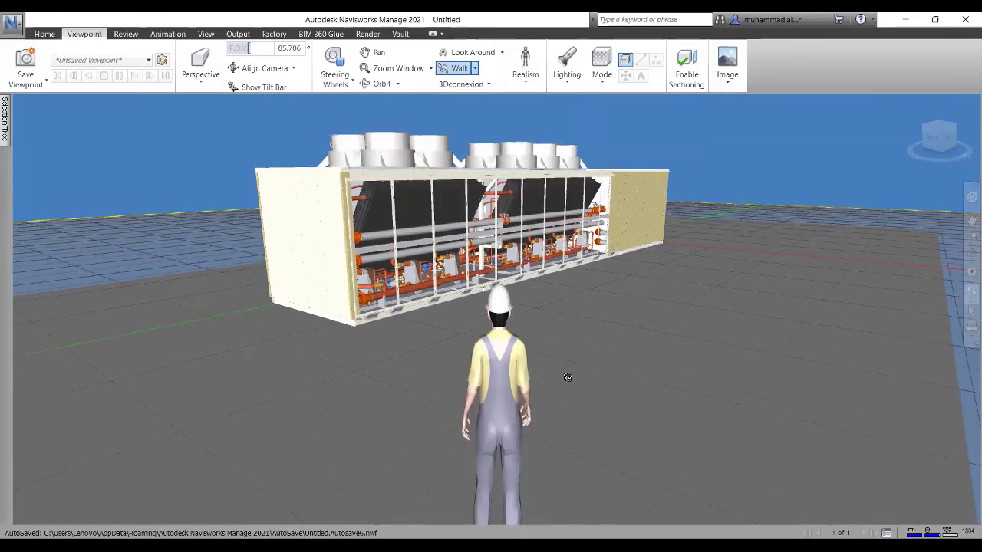
pyautogui.press('Up')
pyautogui.press('Up')
pyautogui.press('Up')
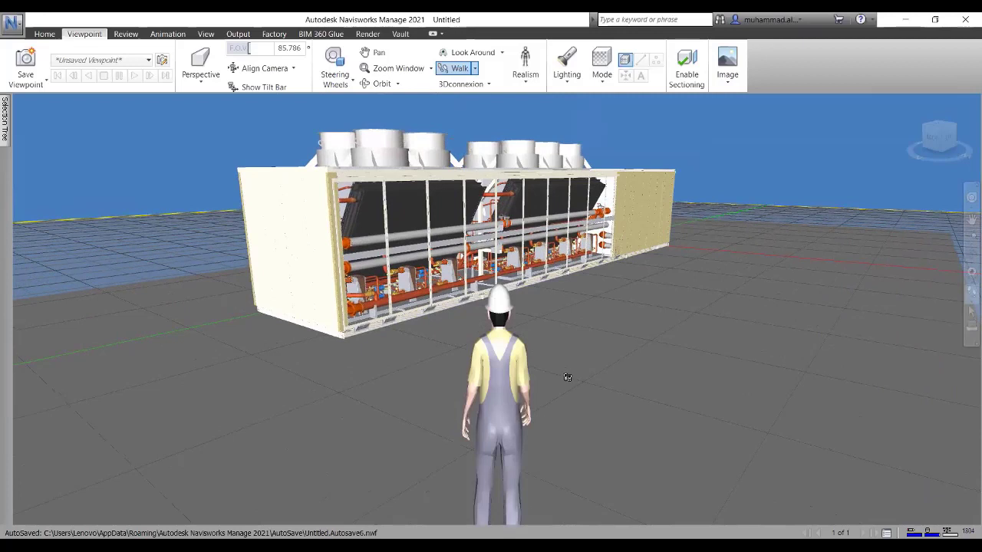
# Turn the avatar right until it faces along the unit's open side
pyautogui.press('Right')
pyautogui.press('Right')
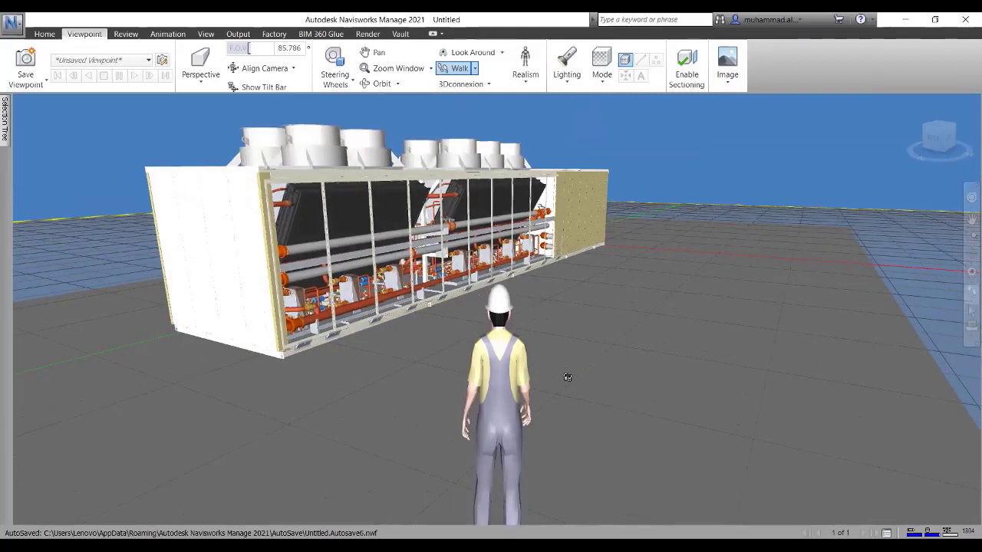
pyautogui.press('Right')
pyautogui.press('Right')
pyautogui.press('Right')
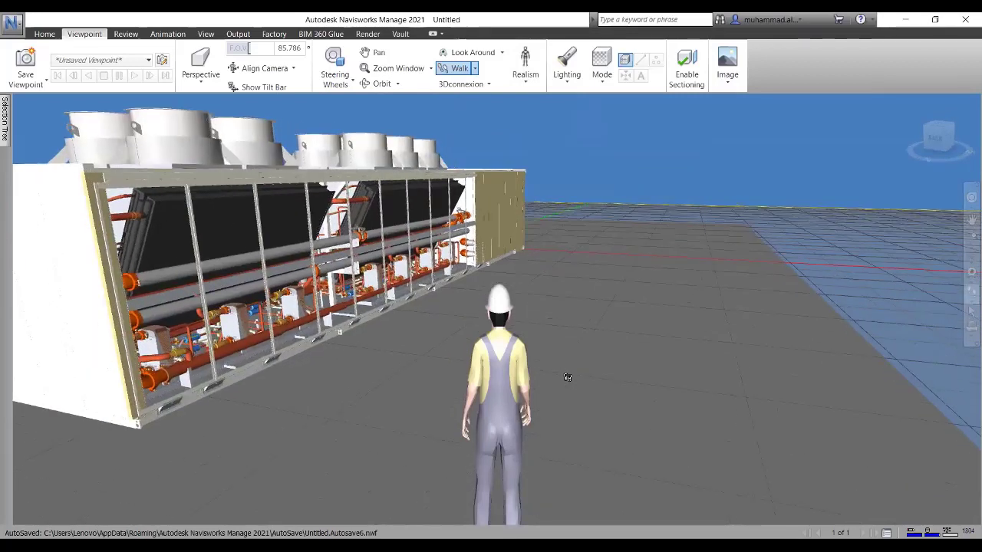
# Walk the avatar forward along the open side to examine the pipes, pumps and frame inside the unit
pyautogui.press('Up')
pyautogui.press('Up')
pyautogui.press('Up')
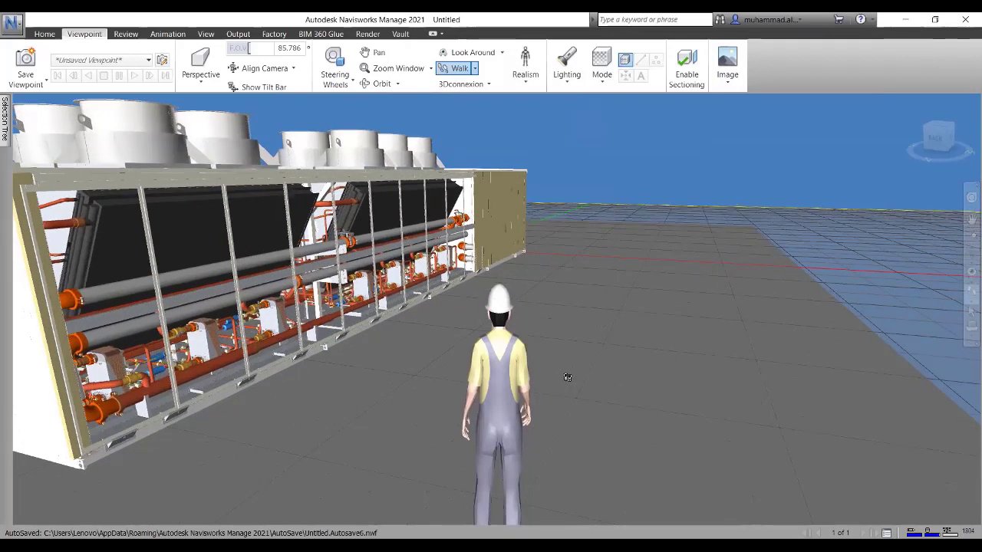
pyautogui.press('Up')
pyautogui.press('Up')
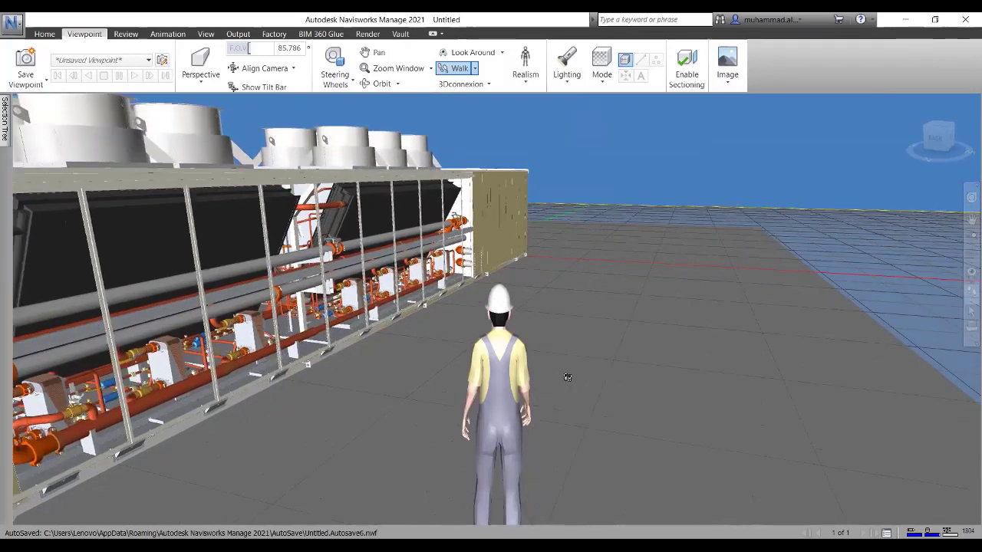
pyautogui.press('Up')
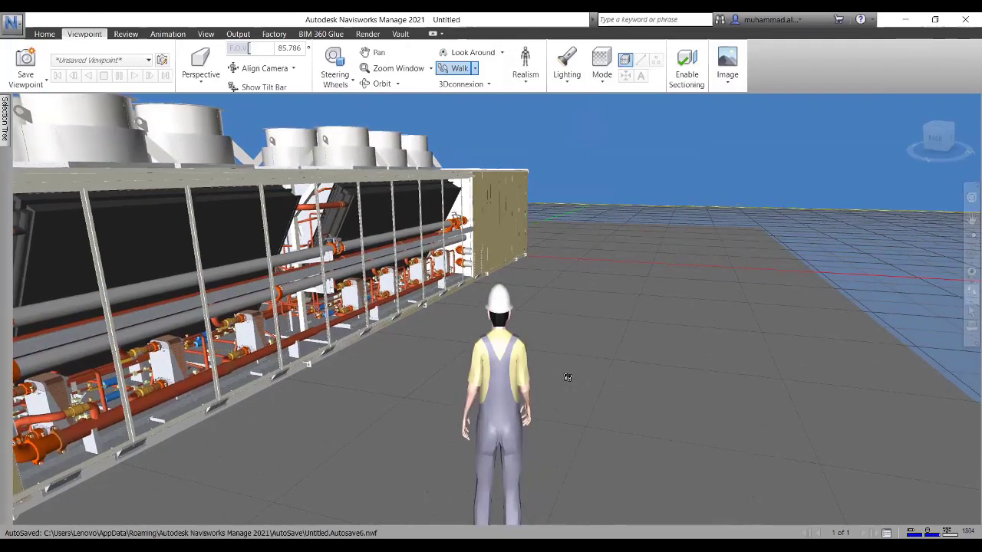
pyautogui.press('Up')
pyautogui.press('Up')
pyautogui.press('Up')
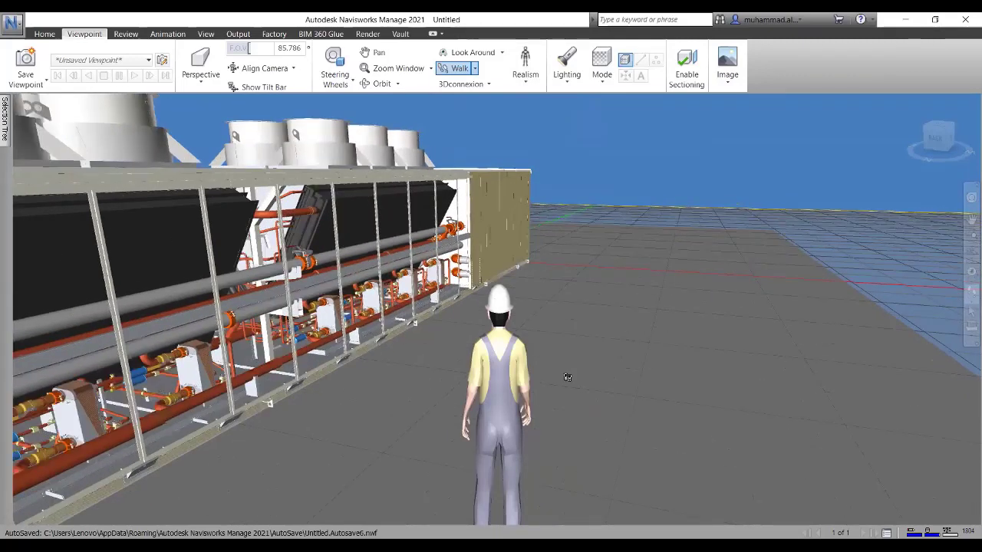
pyautogui.press('Up')
pyautogui.press('Up')
pyautogui.press('Up')
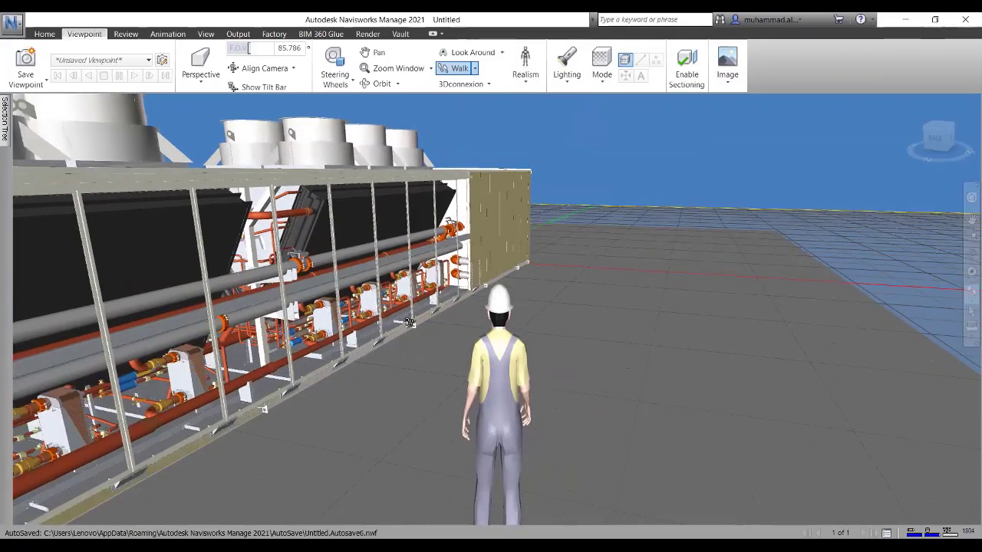
pyautogui.press('Up')
pyautogui.press('Up')
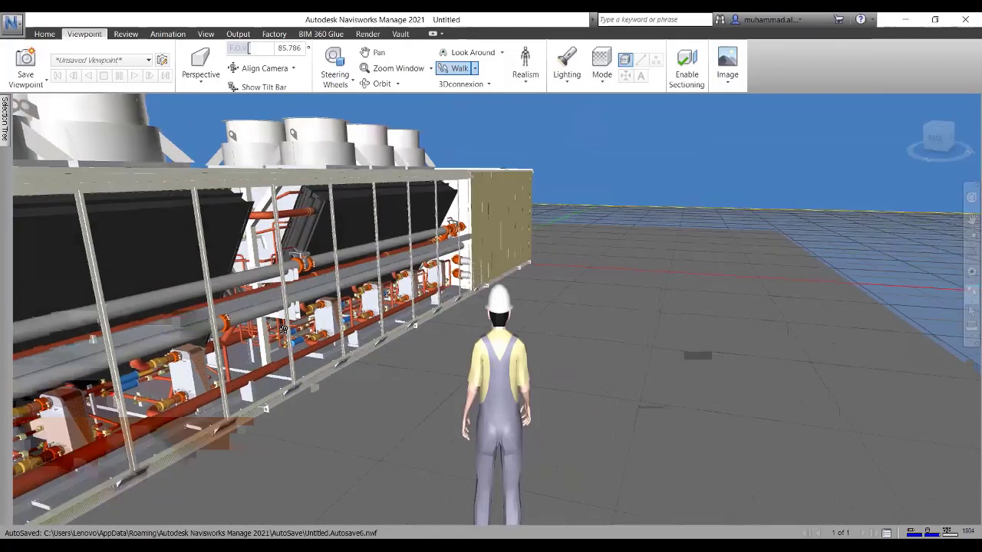
# Turn the avatar left and back away until the unit's whole open side is in view
pyautogui.press('Left')
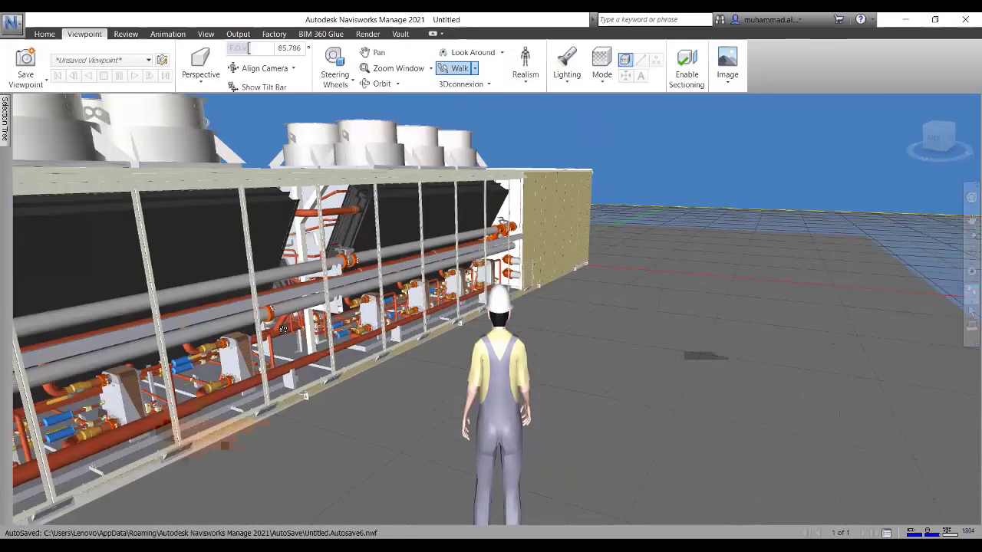
pyautogui.press('Down')
pyautogui.press('Left')
pyautogui.press('Down')
pyautogui.press('Left')
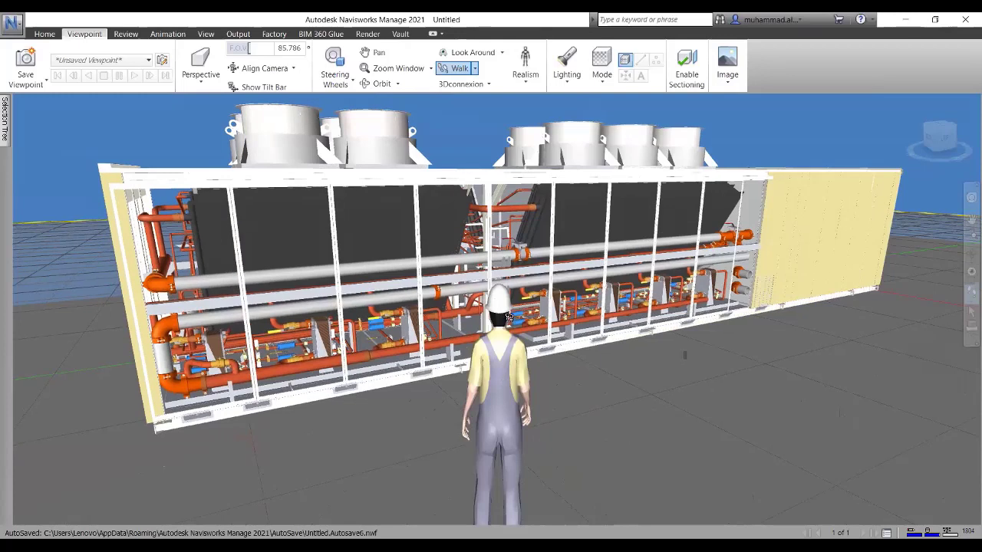
# Step the avatar forward and turn it right to look along the pipework toward the unit's far panelled end
pyautogui.press('Up')
pyautogui.press('Right')
pyautogui.press('Right')
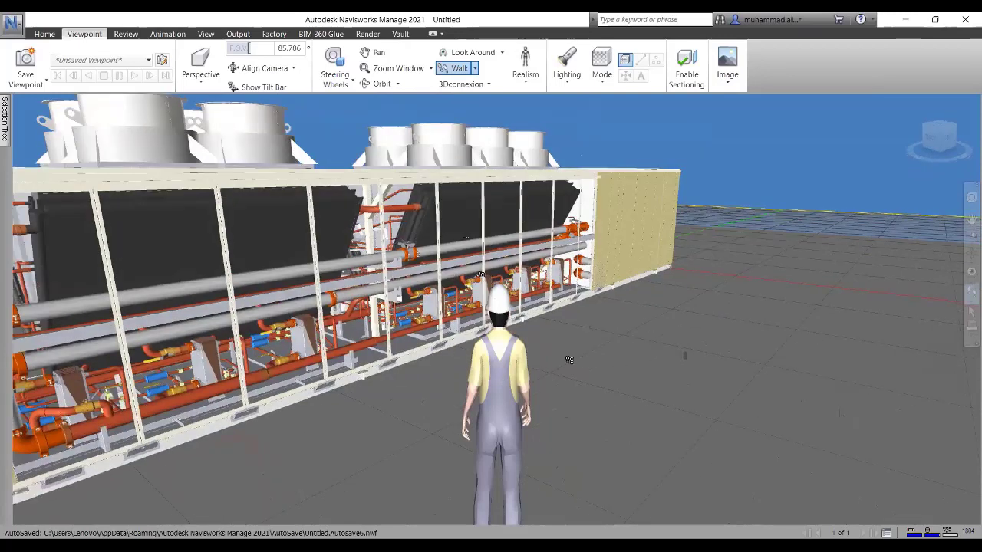
pyautogui.press('Right')
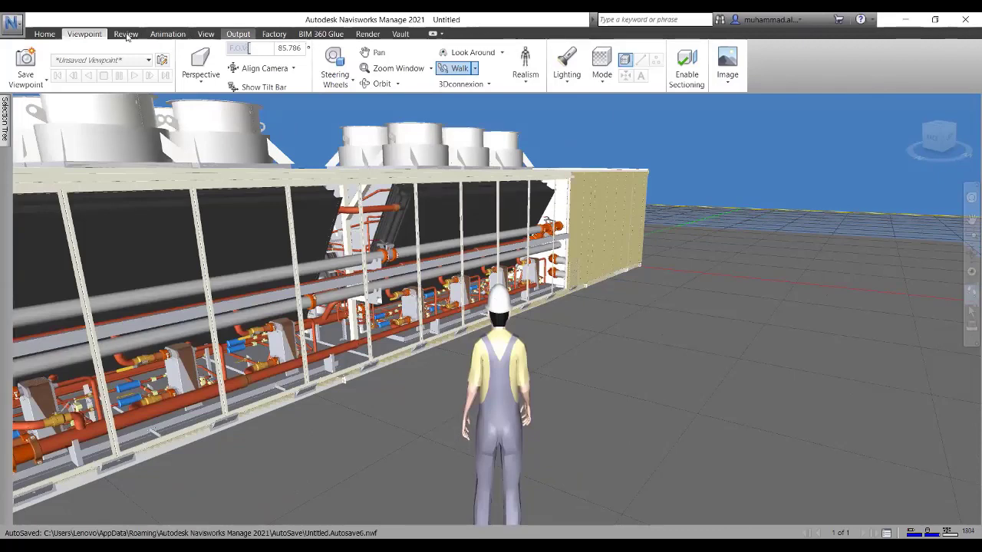
# Turn off the Third Person avatar and view the unit's pipework close up
pyautogui.click(367, 34)
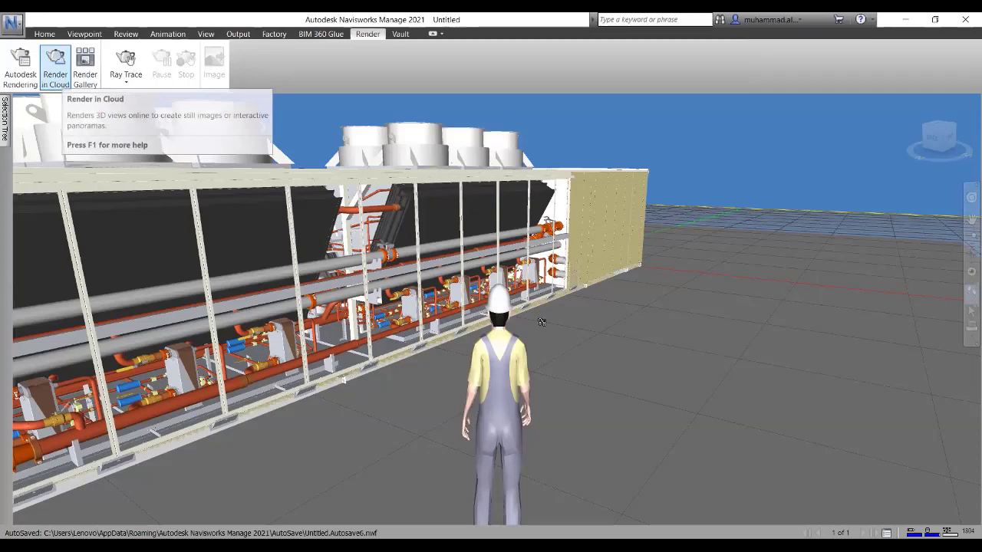
pyautogui.click(84, 33)
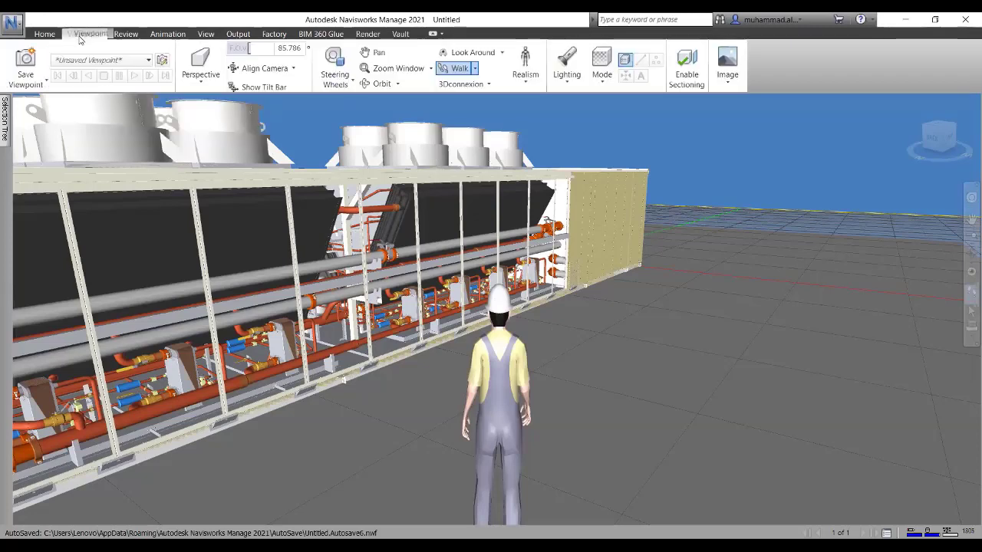
pyautogui.click(525, 73)
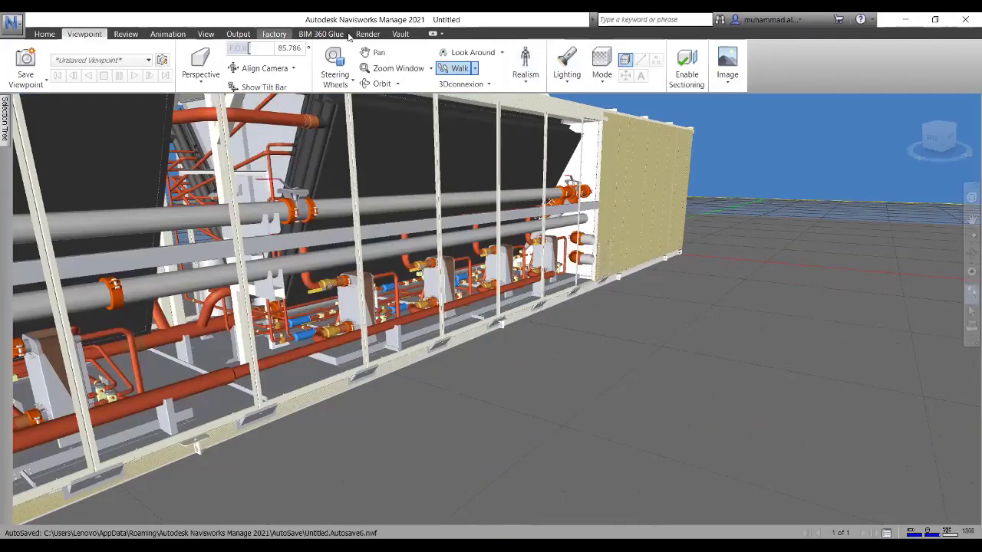
pyautogui.click(368, 34)
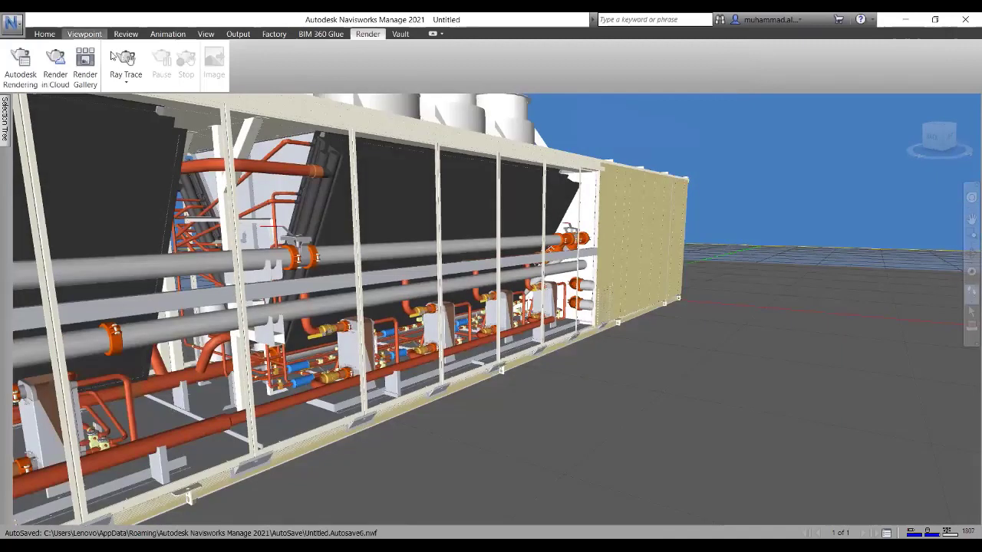
pyautogui.click(78, 36)
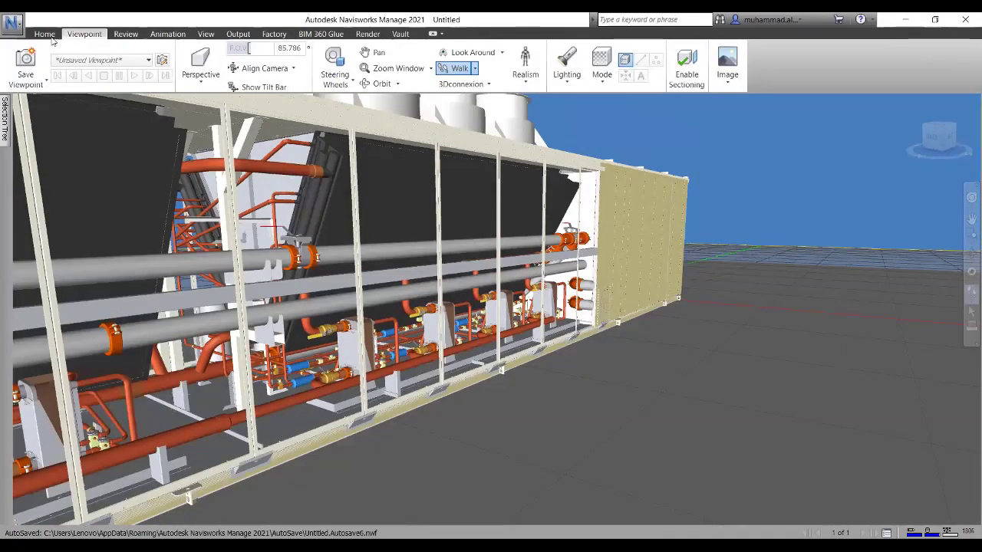
# Switch from Walk to the Select tool, clear the selection, and pull the view back to frame the whole unit
pyautogui.scroll(1, 151, 67)
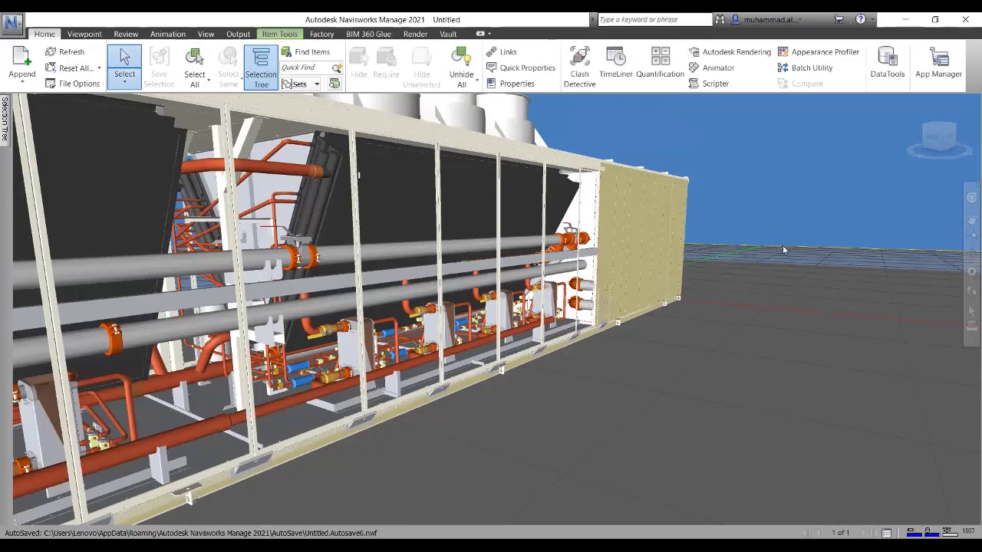
pyautogui.click(765, 278)
pyautogui.press('Escape')
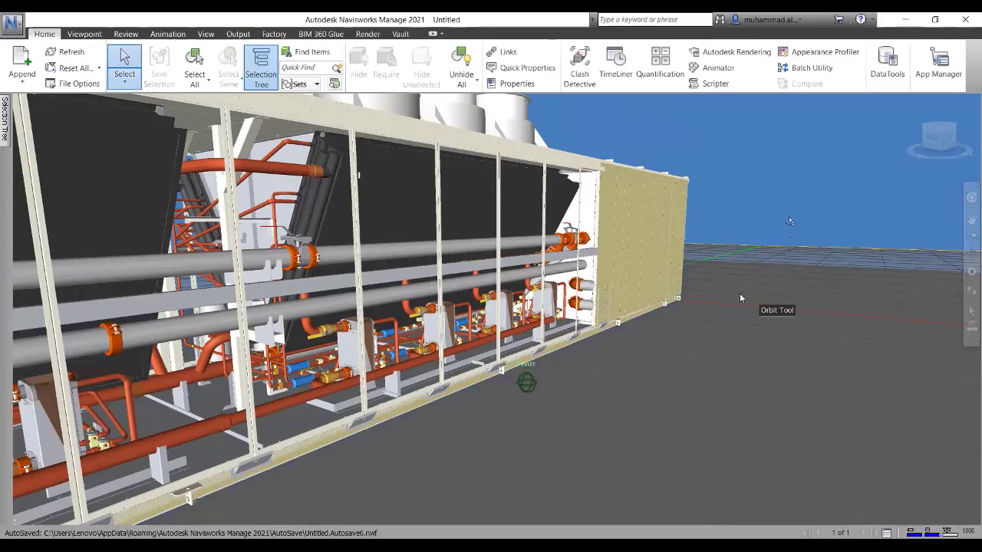
pyautogui.scroll(1, 741, 298)
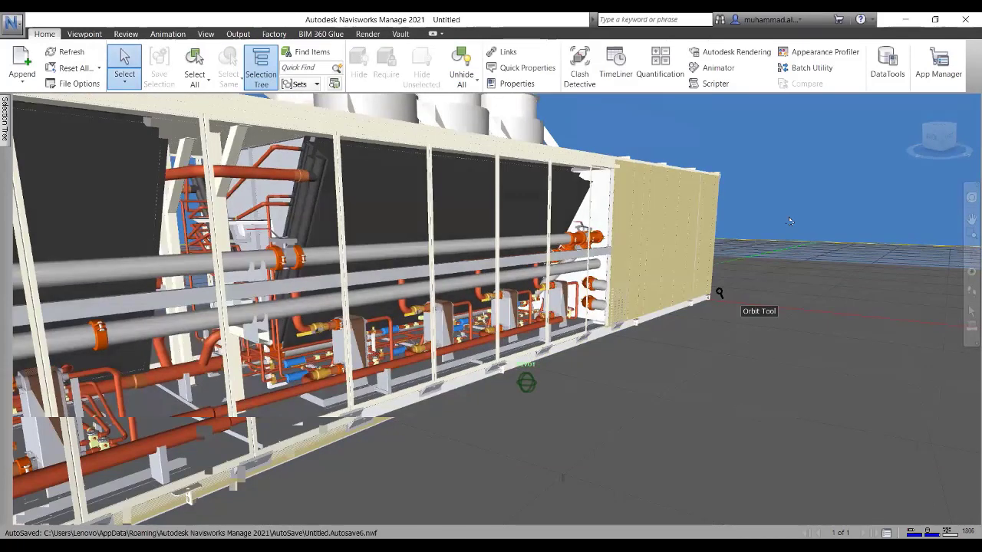
pyautogui.scroll(-2, 719, 291)
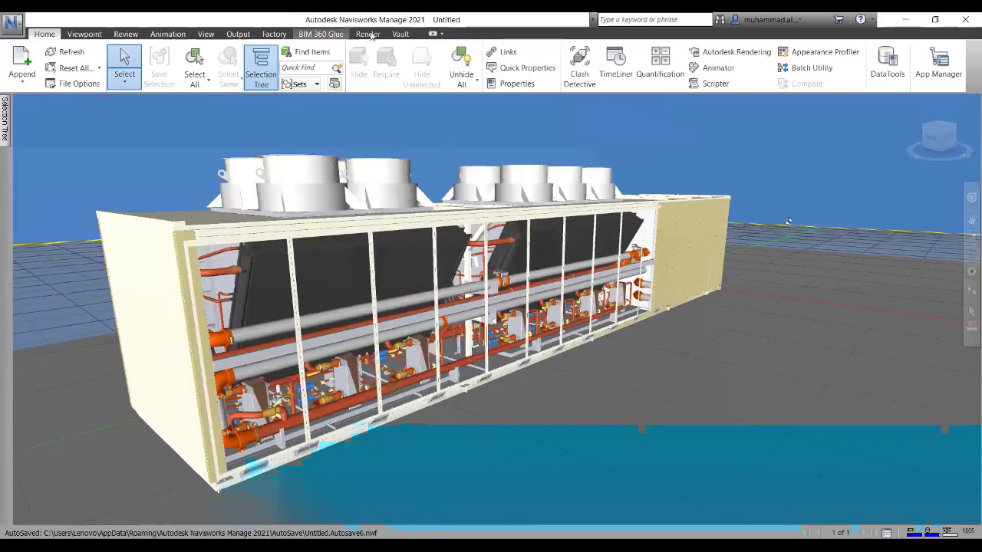
# Open the Render in Cloud settings and review the 3D View and Output Type options, keeping Current View and Still Image
pyautogui.click(367, 34)
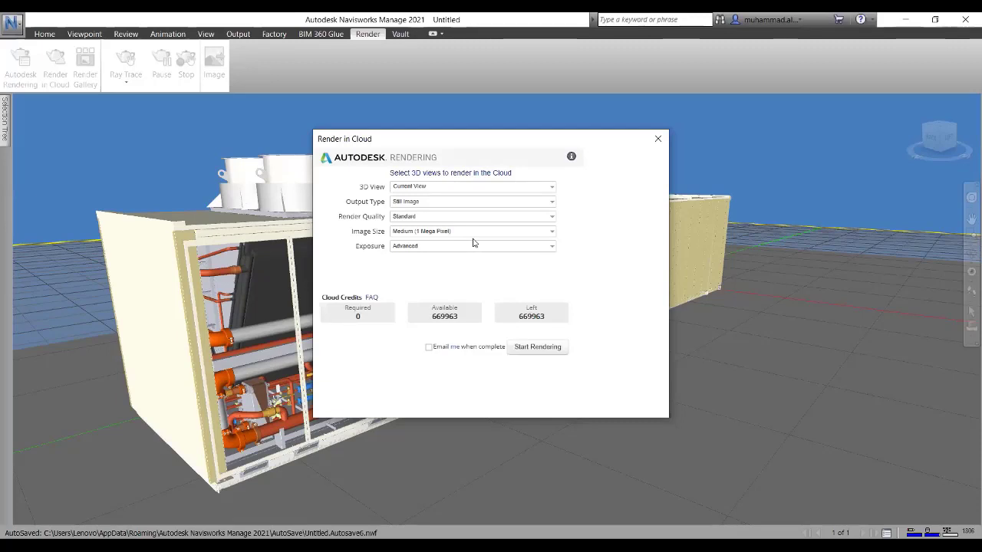
pyautogui.click(460, 187)
pyautogui.click(454, 193)
pyautogui.click(442, 203)
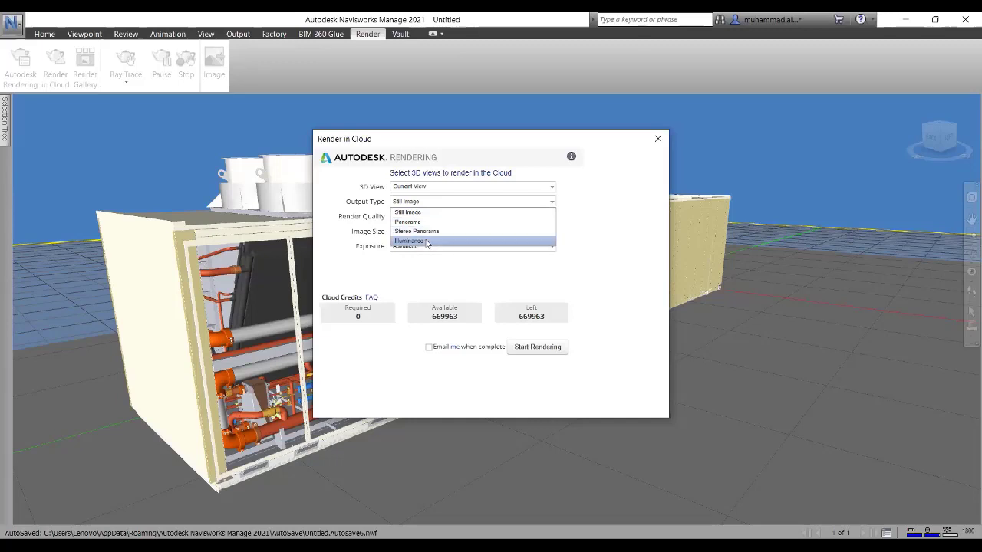
pyautogui.click(423, 266)
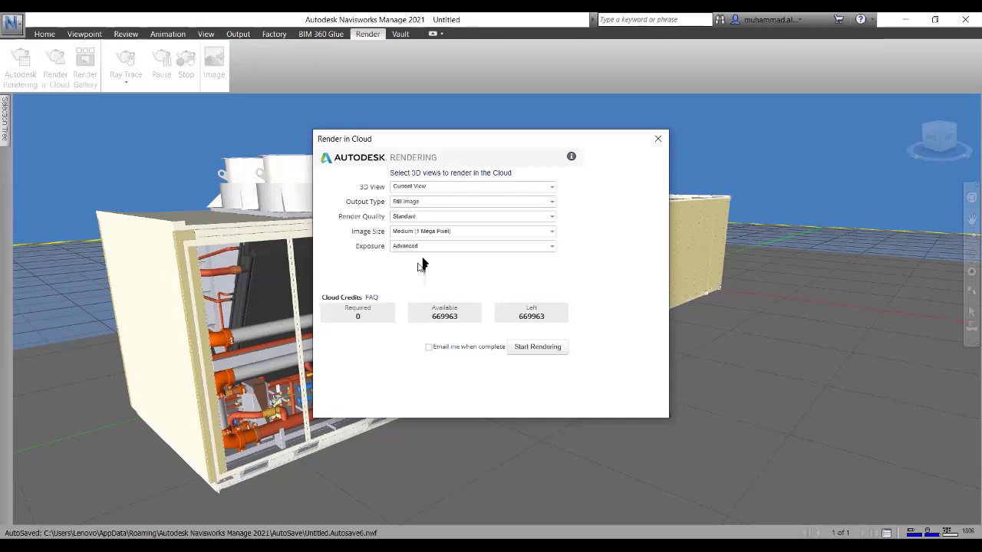
# Try the Final render quality for the cloud rendering and close the dialog without starting it
pyautogui.click(411, 217)
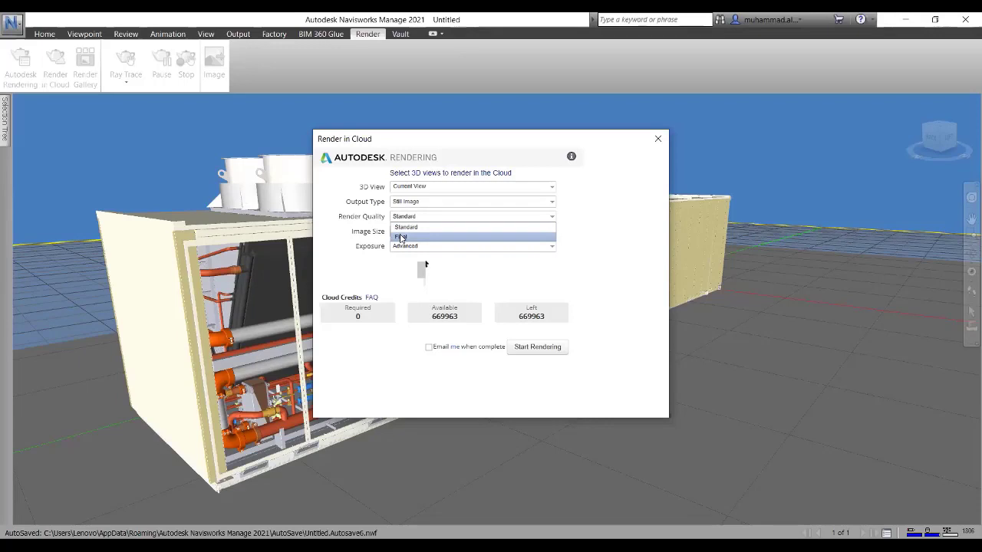
pyautogui.click(400, 238)
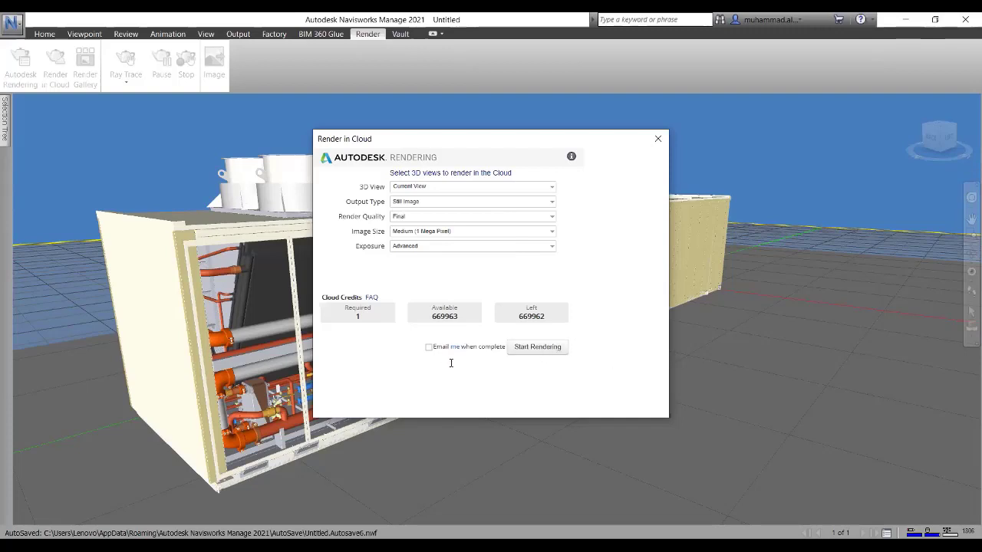
pyautogui.click(657, 141)
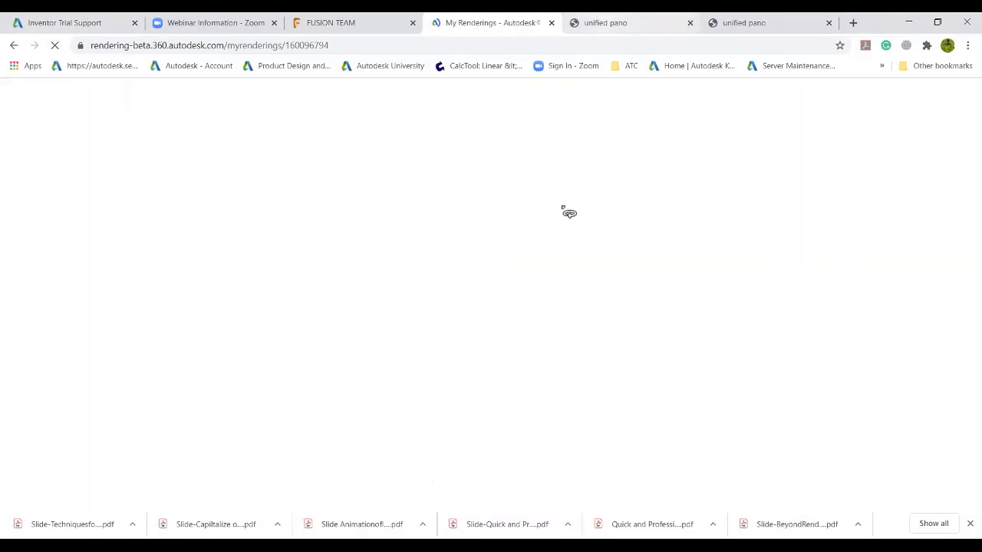
# In the browser, view the factory panorama and rotate the unit's turntable rendering in the Autodesk Rendering gallery
pyautogui.hotkey('ctrl', 'Tab')
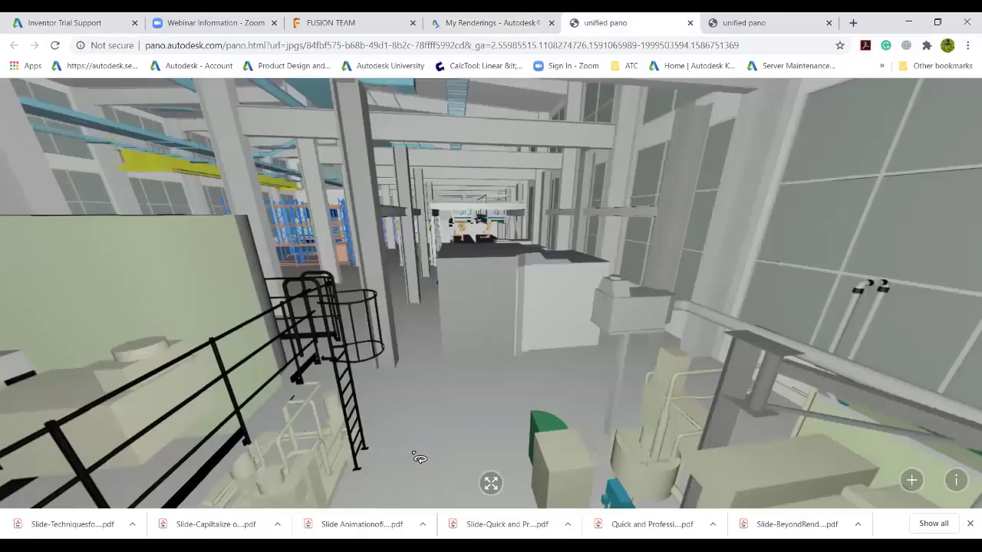
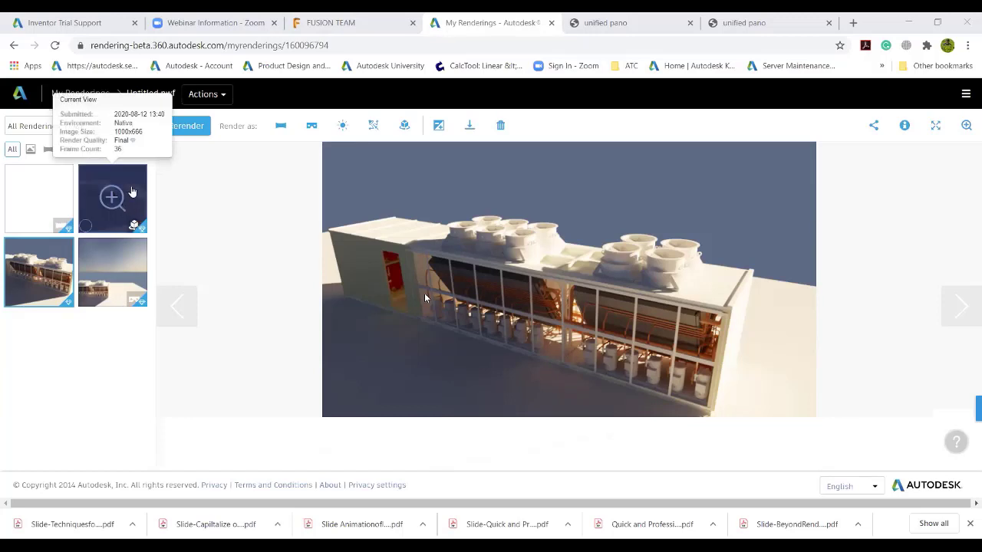
pyautogui.click(132, 192)
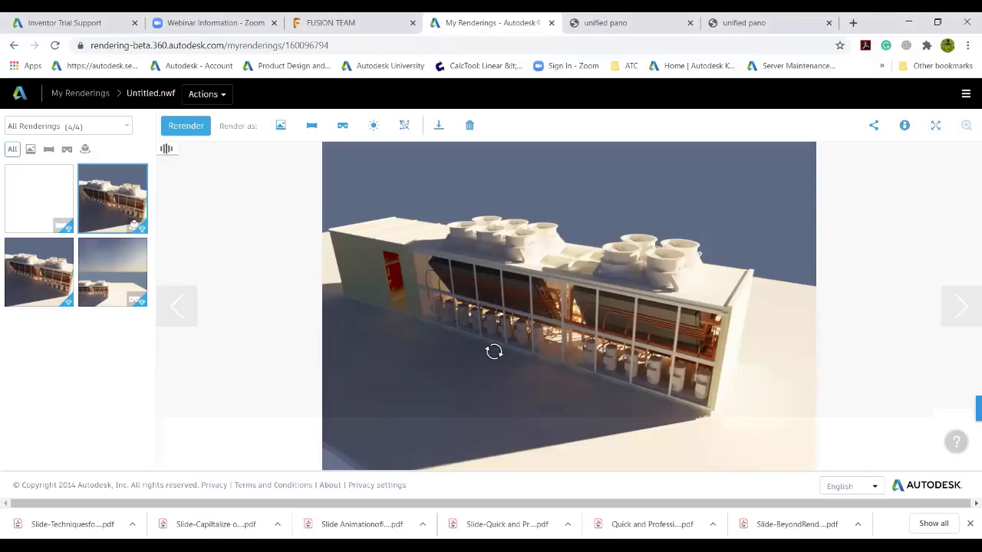
pyautogui.moveTo(380, 213); pyautogui.dragTo(724, 207)
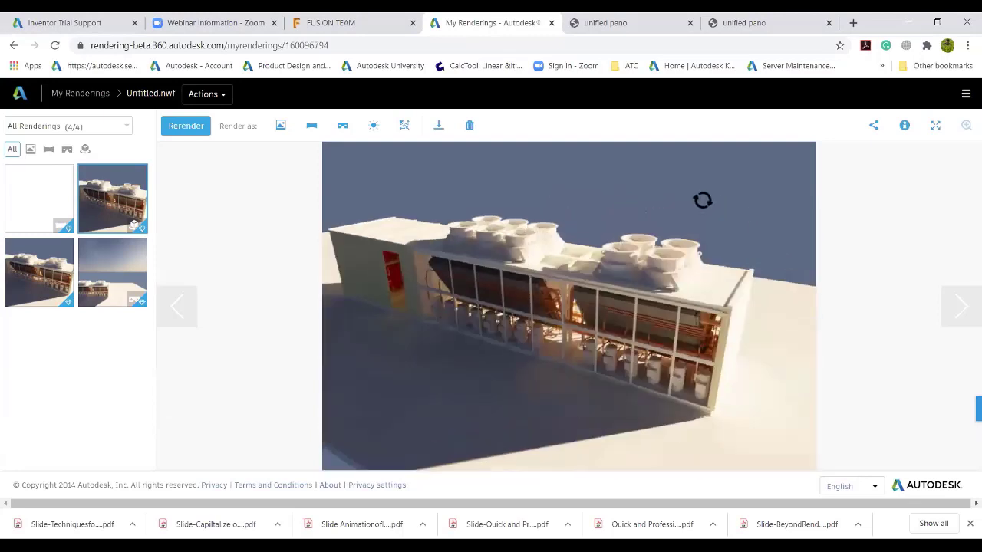
pyautogui.moveTo(26, 204)
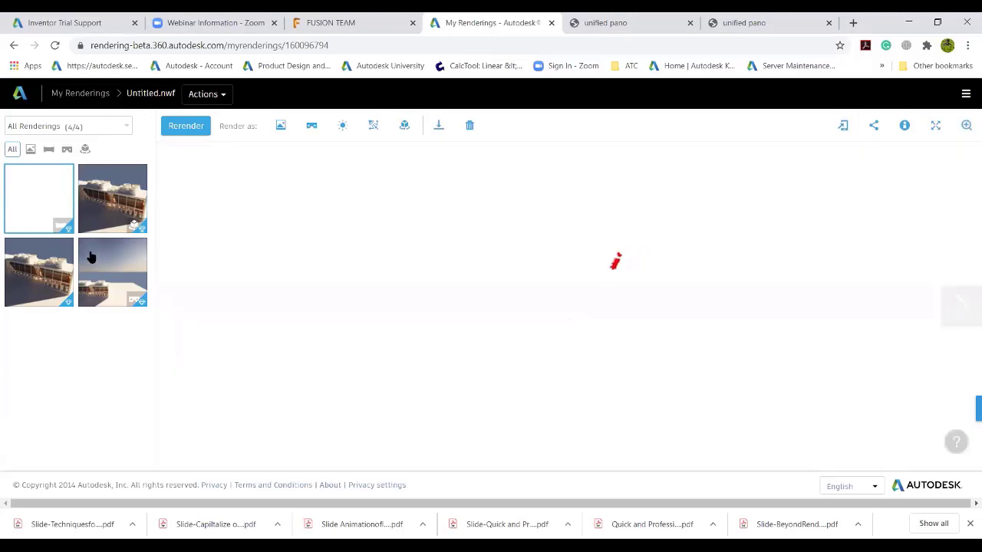
# Display the stereo panorama rendering from the Untitled.nwf gallery and look around the rendered unit
pyautogui.click(91, 257)
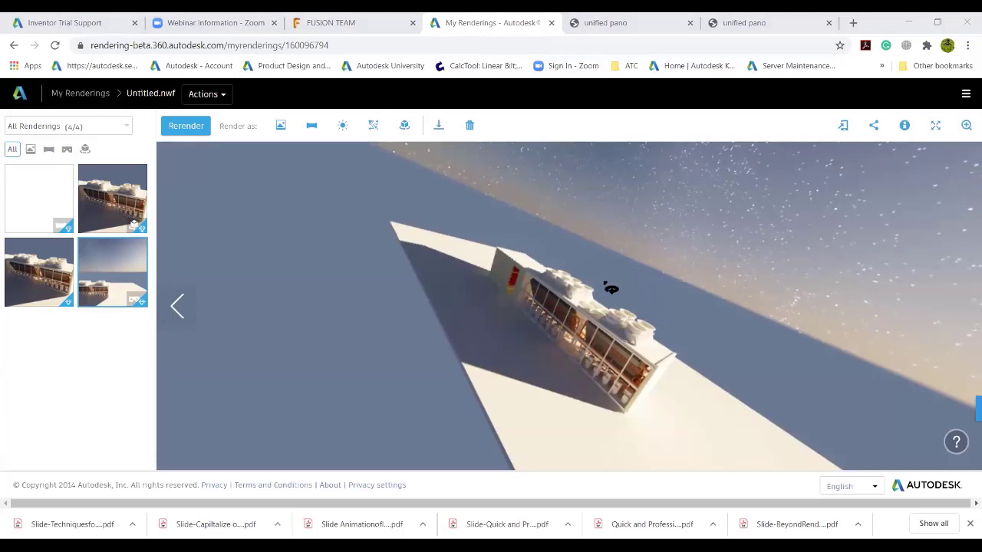
pyautogui.moveTo(611, 288); pyautogui.dragTo(439, 331)
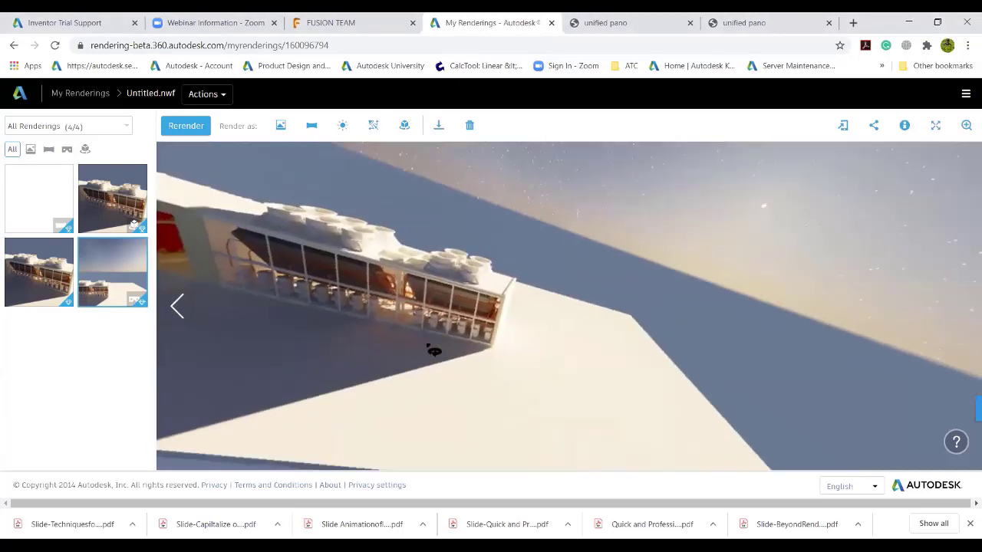
pyautogui.moveTo(712, 373); pyautogui.dragTo(503, 313)
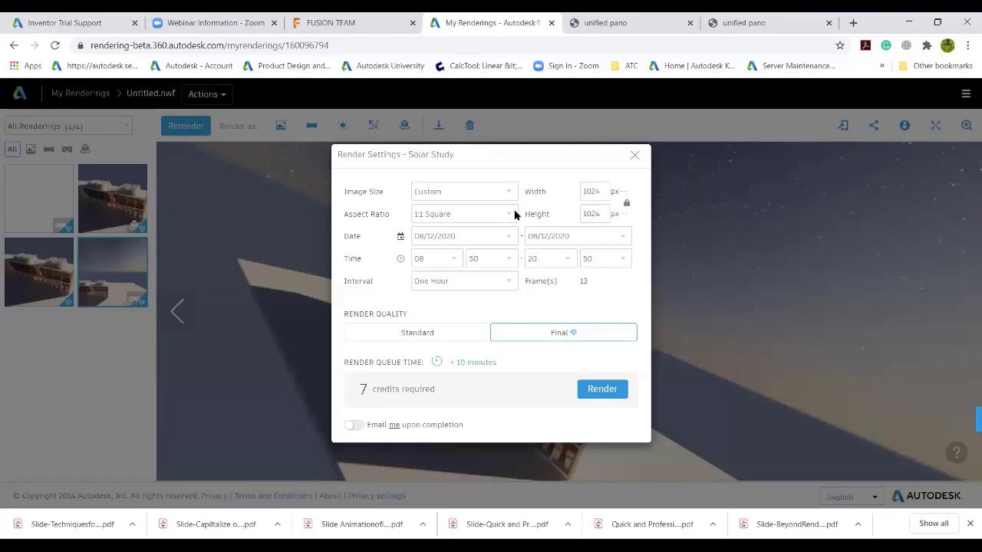
# Review the Solar Study and Illuminance render settings, closing both dialogs without rendering
pyautogui.click(634, 157)
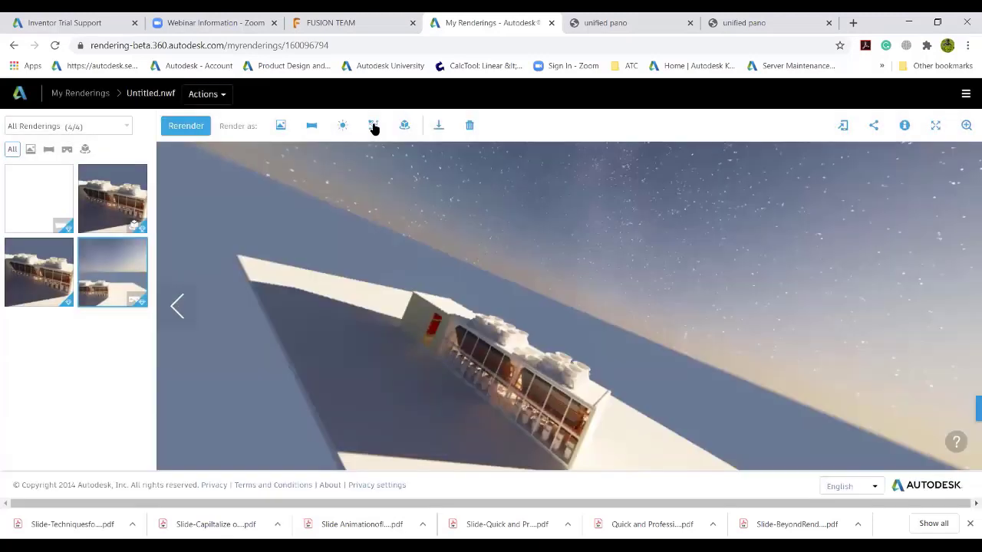
pyautogui.click(374, 127)
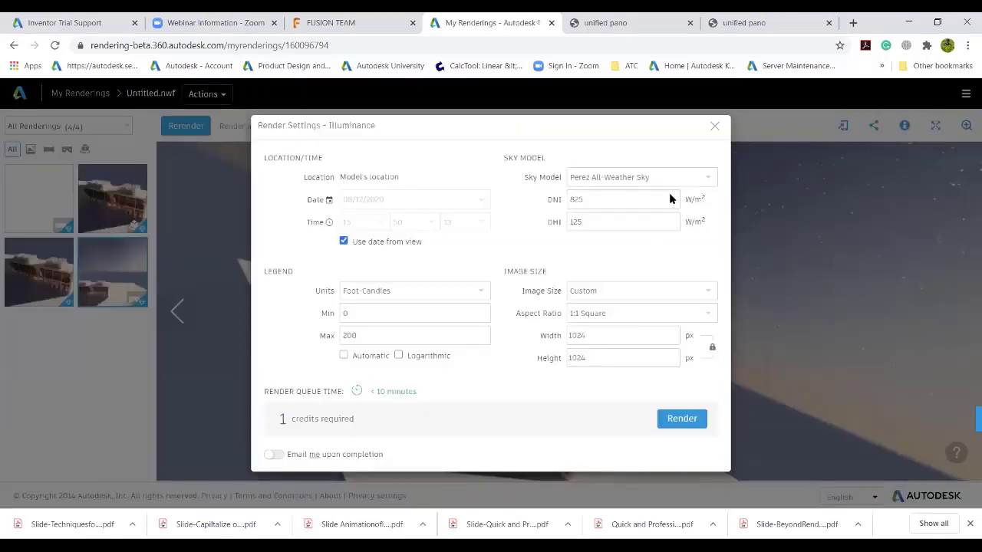
pyautogui.click(715, 126)
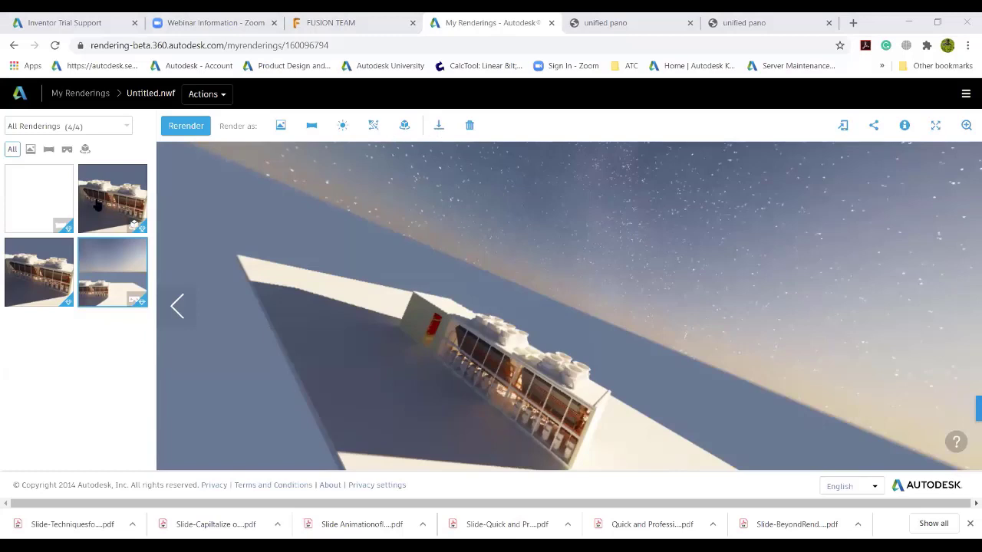
# Display the unit's still image rendering and review the available image download formats without downloading
pyautogui.click(42, 301)
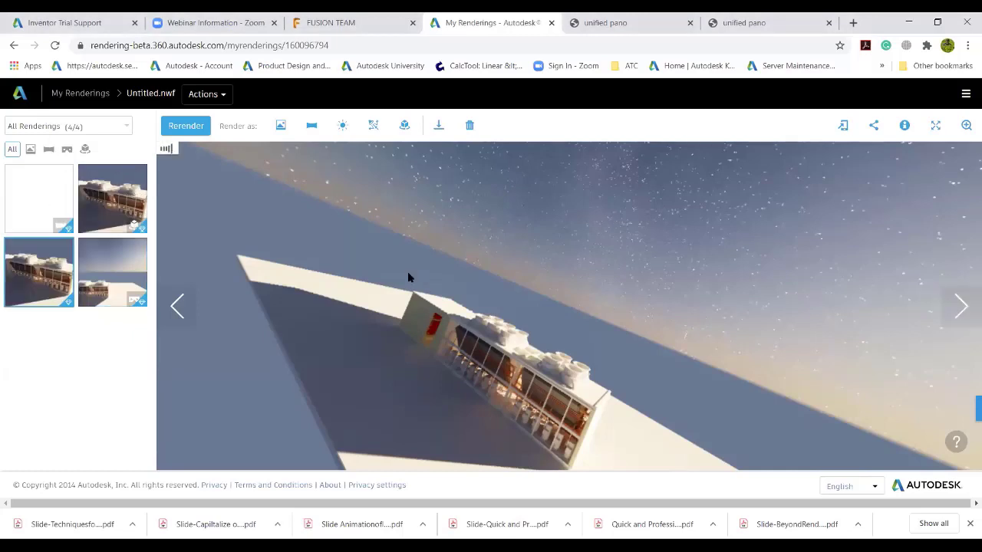
pyautogui.click(470, 125)
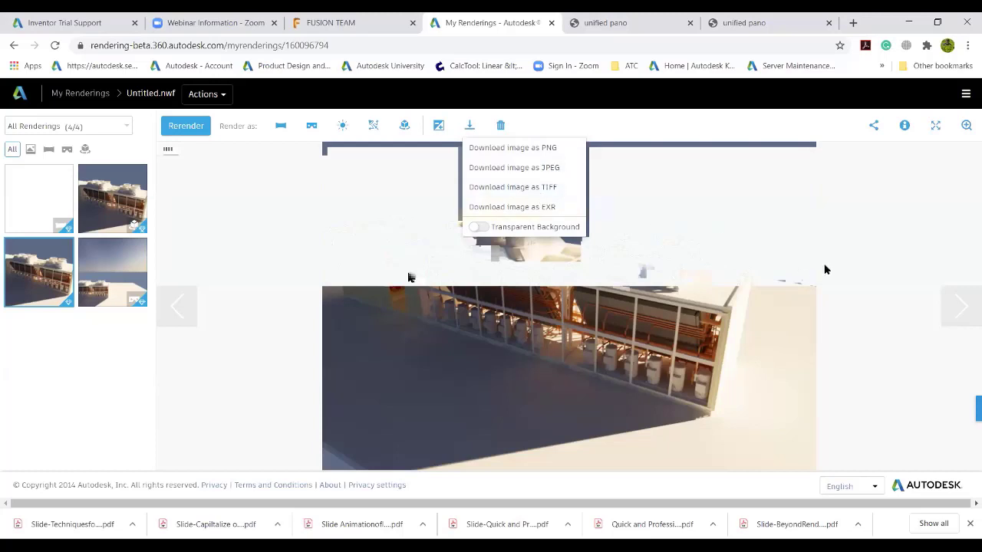
pyautogui.click(598, 250)
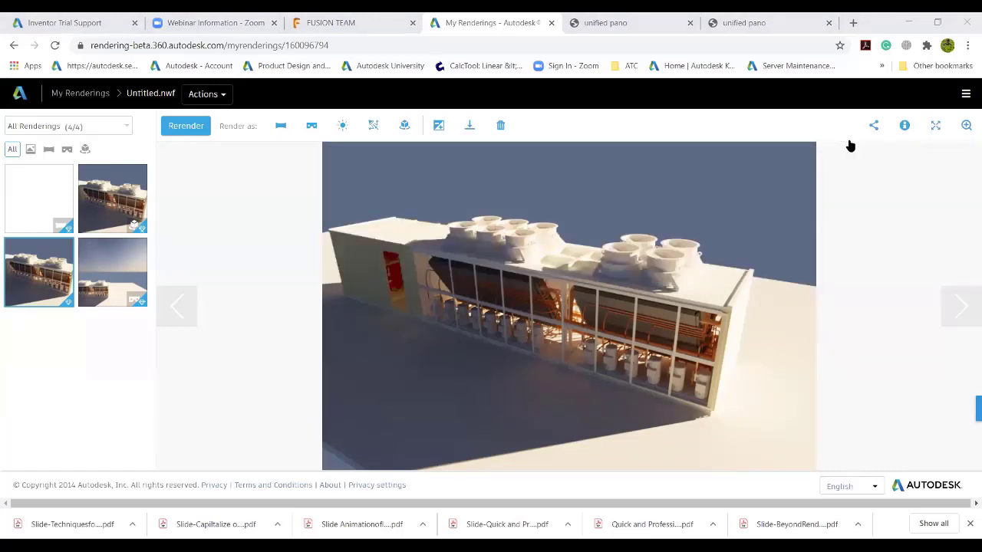
pyautogui.hotkey('alt', 'Tab')
pyautogui.press('Right')
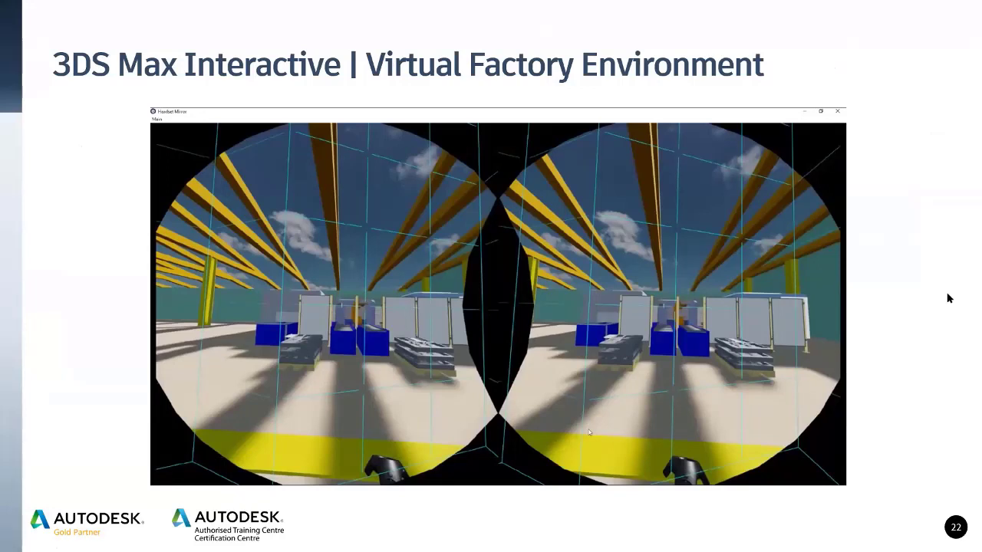
pyautogui.moveTo(587, 474)
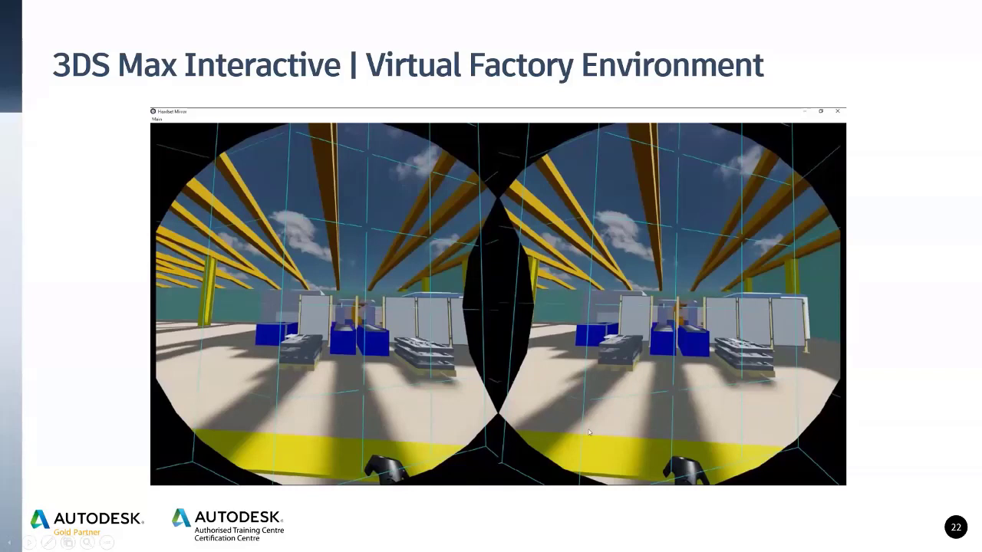
pyautogui.click(619, 468)
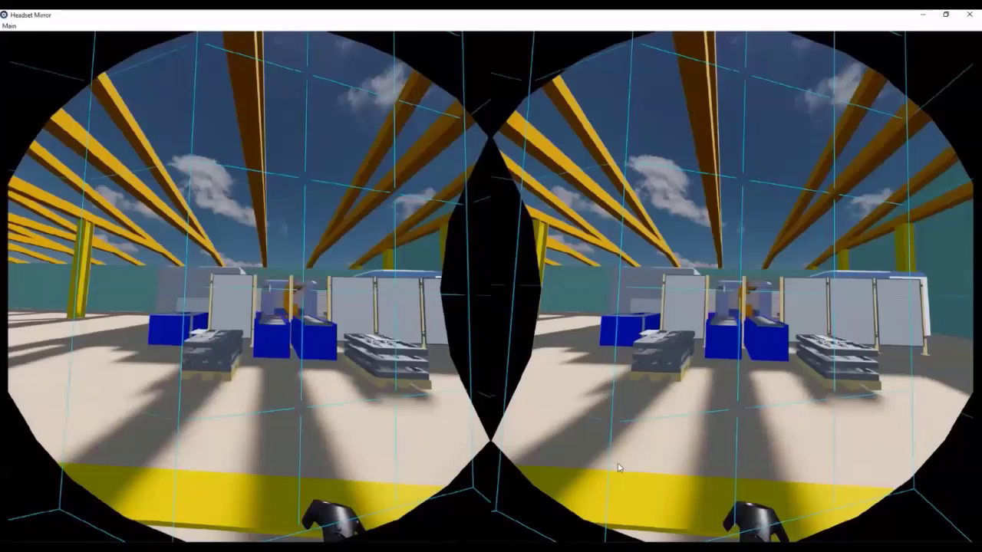
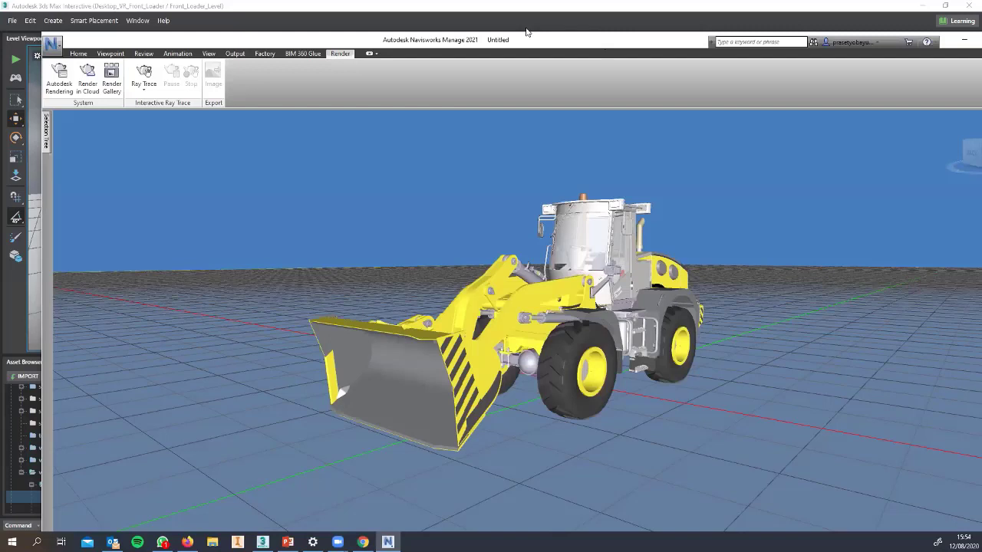
# Maximize the Navisworks window, try Stereo Panorama, Final quality and 2048 px width in Render in Cloud, and close without rendering
pyautogui.doubleClick(521, 35)
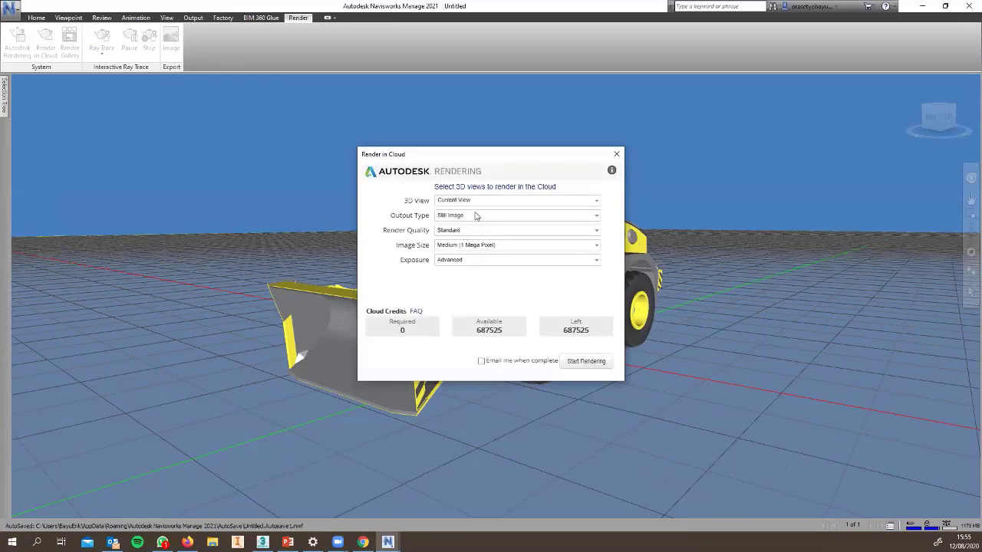
pyautogui.click(469, 217)
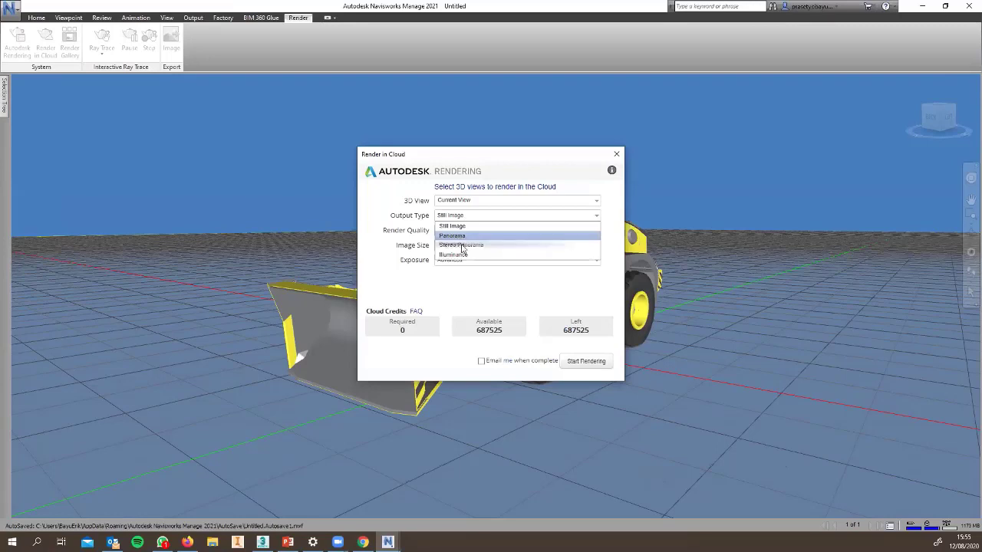
pyautogui.click(471, 245)
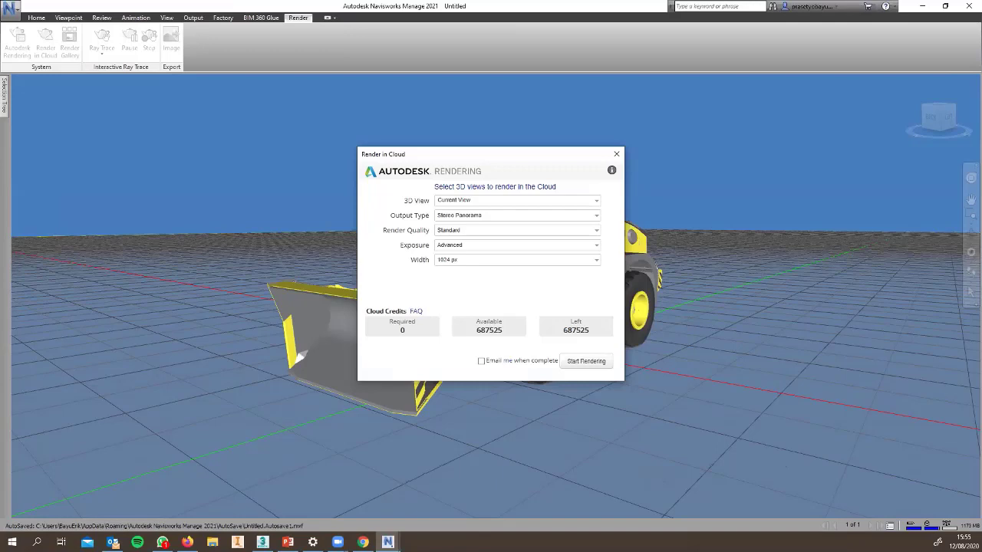
pyautogui.click(477, 231)
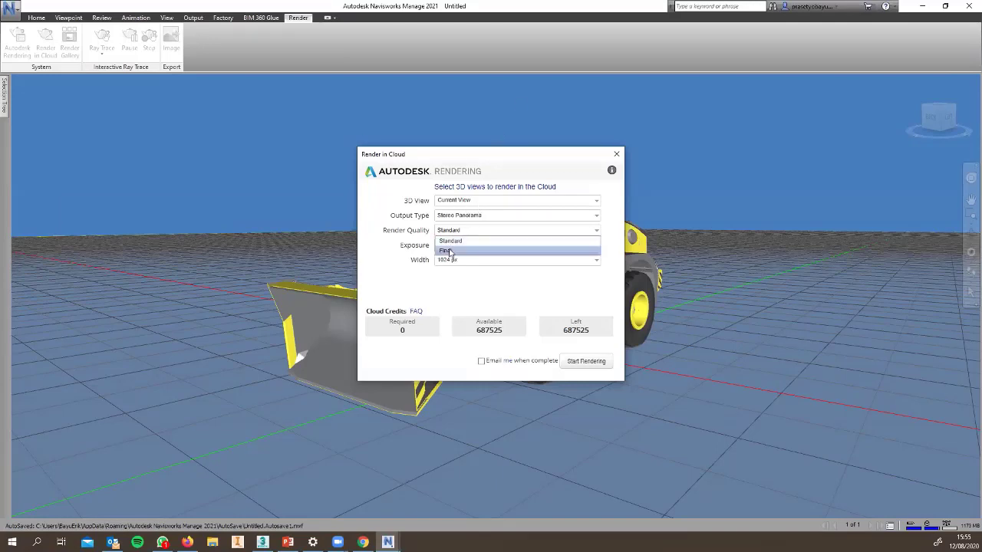
pyautogui.click(450, 252)
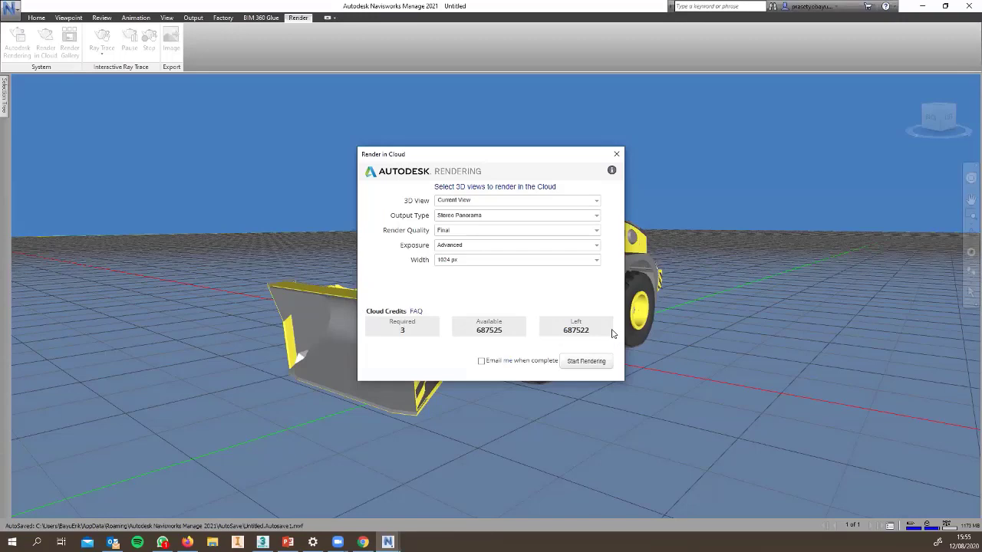
pyautogui.click(455, 261)
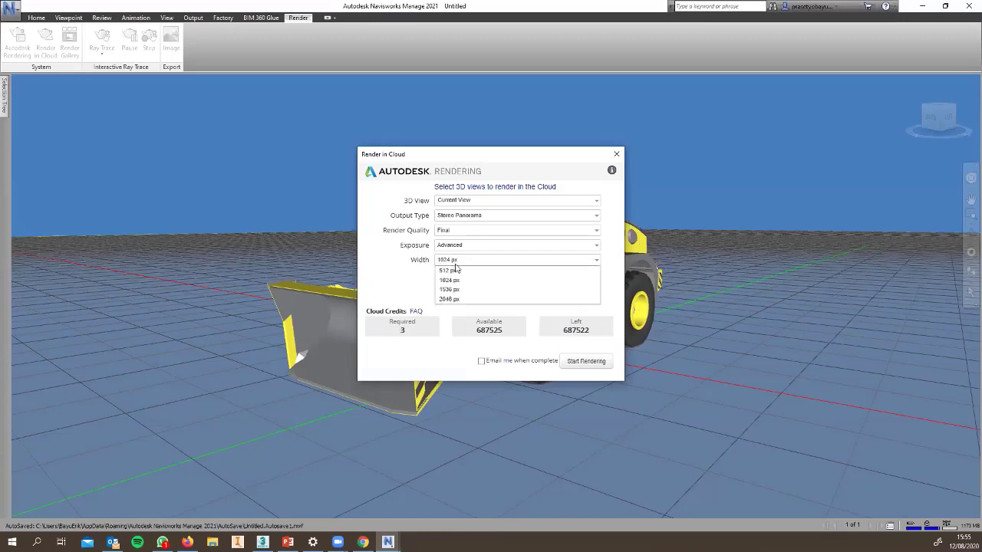
pyautogui.click(453, 298)
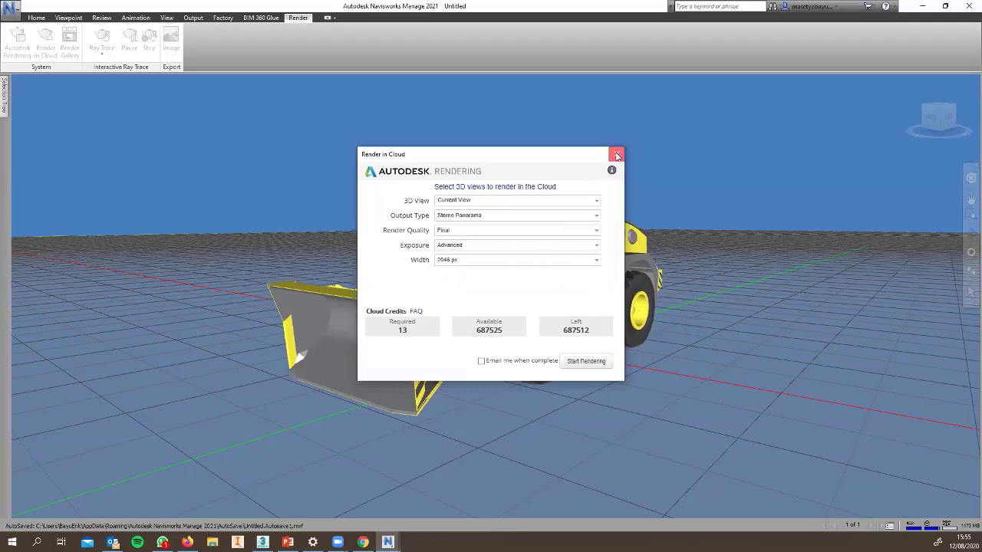
pyautogui.click(625, 147)
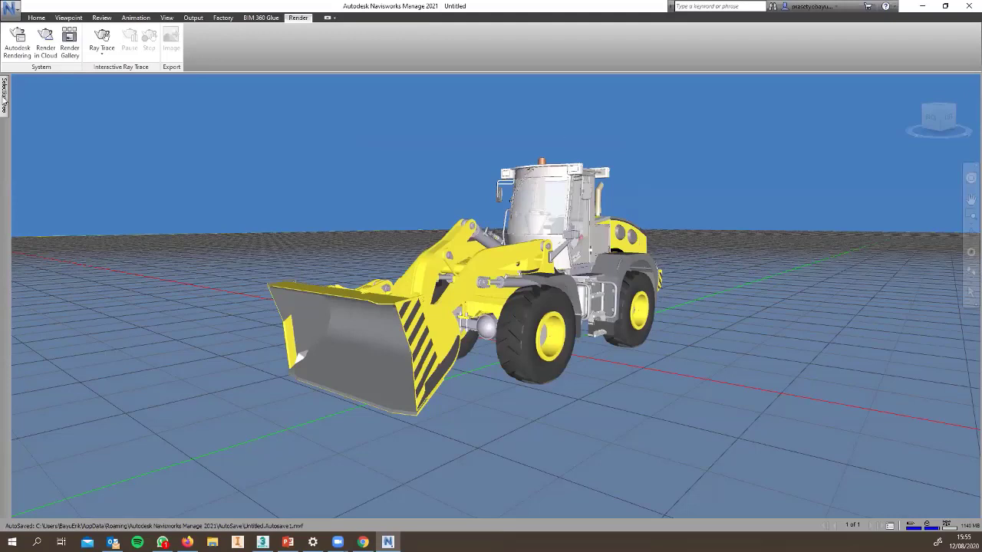
# Select the tyre 20_5x25 Ground Effect-01:1 in the selection tree, move it up above the loader, and clear the selection
pyautogui.moveTo(5, 99)
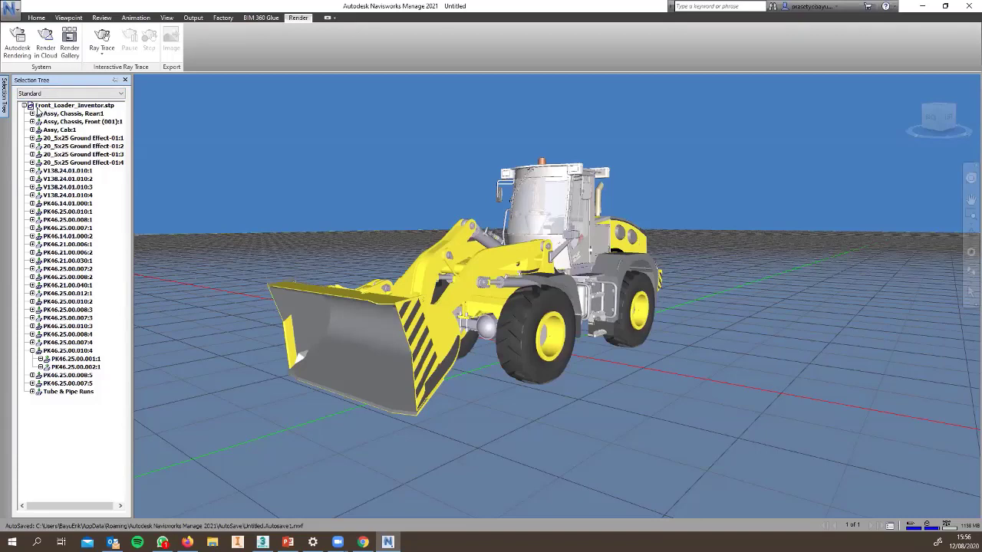
pyautogui.click(75, 107)
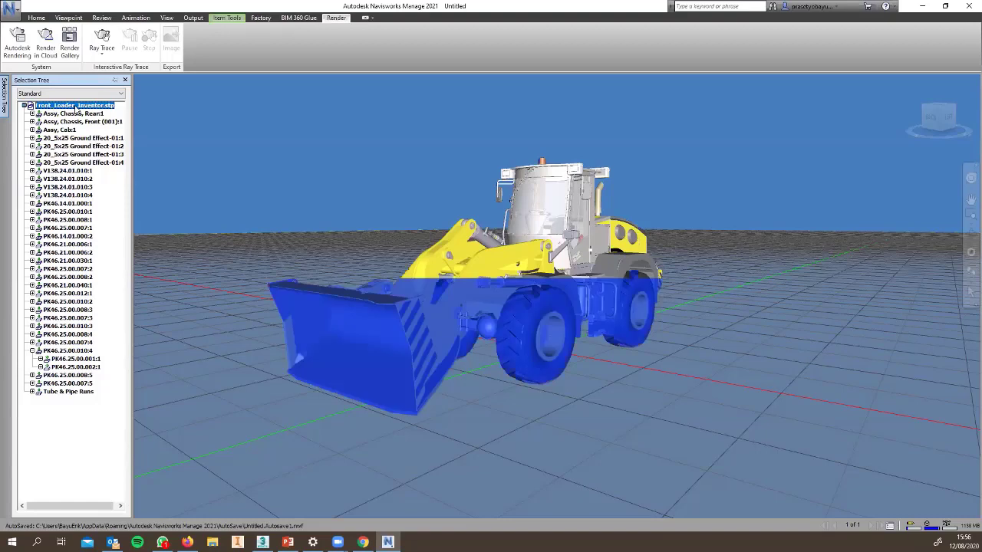
pyautogui.press('Escape')
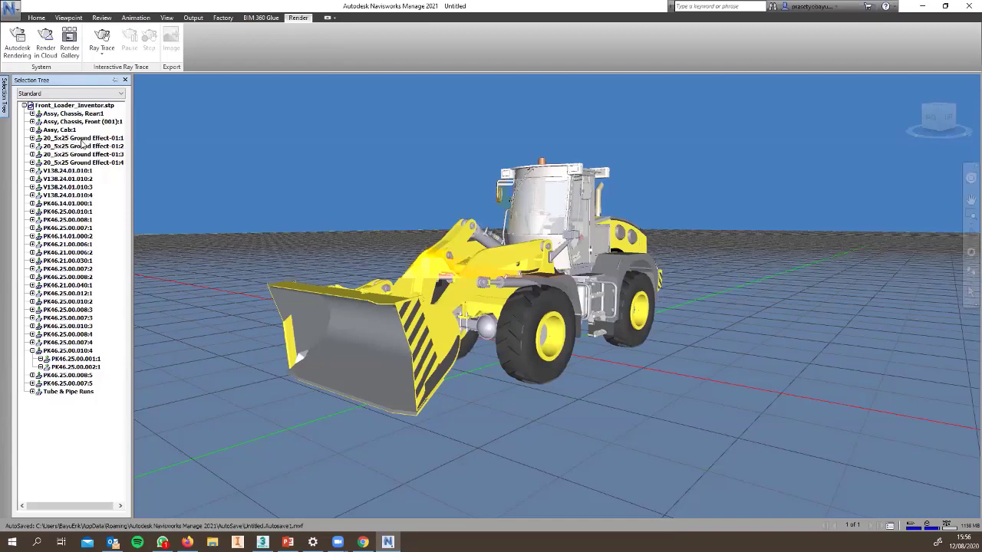
pyautogui.click(65, 139)
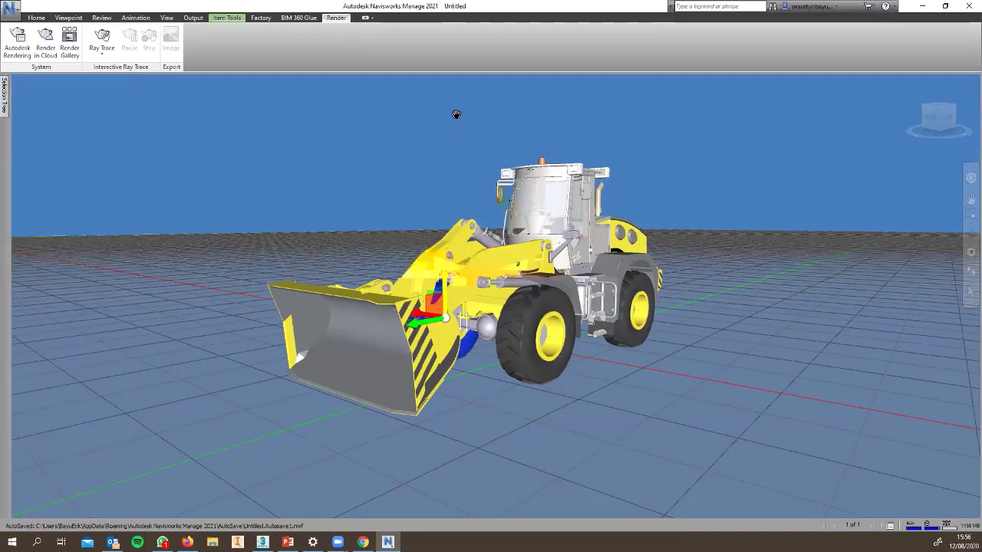
pyautogui.moveTo(457, 114); pyautogui.dragTo(513, 95)
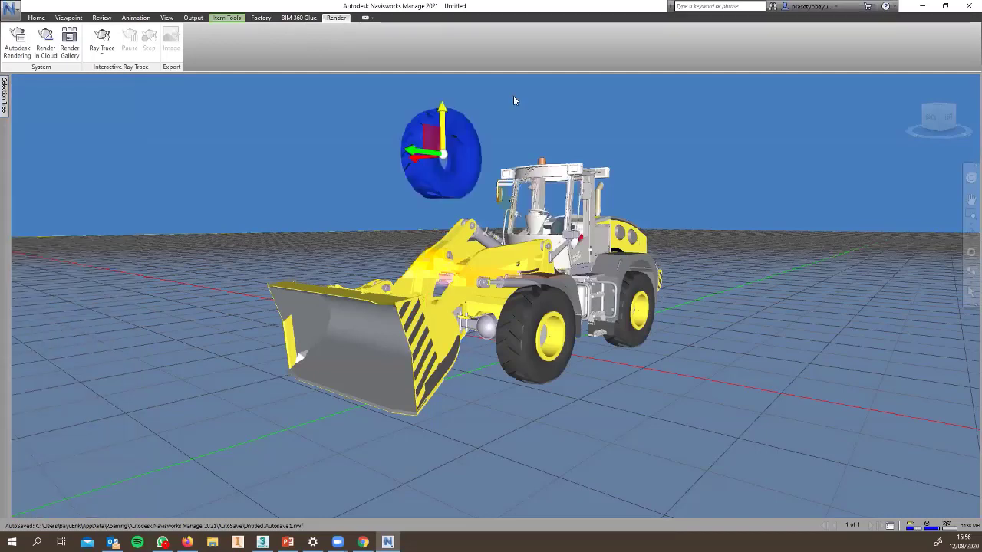
pyautogui.click(513, 95)
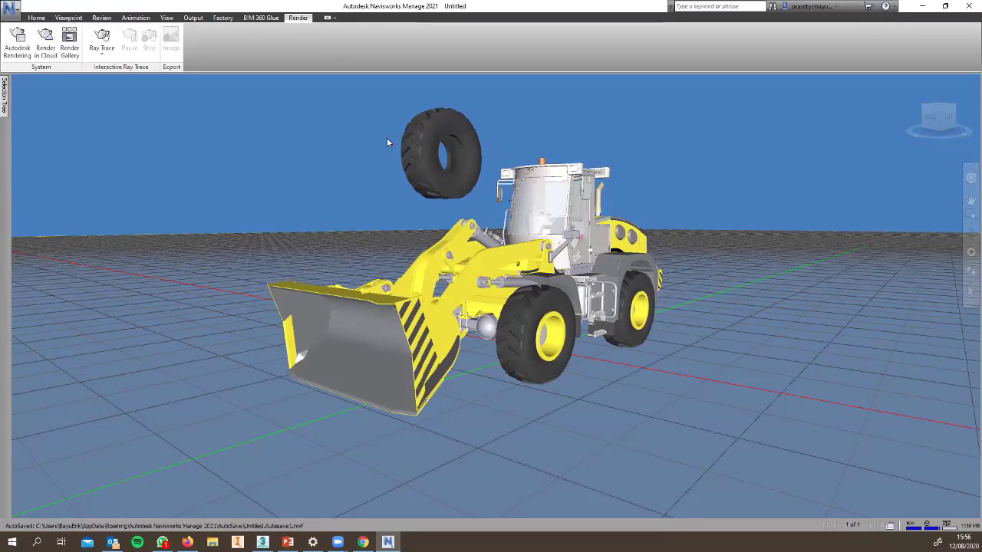
# Reset all transforms to undo the tyre's move
pyautogui.click(37, 18)
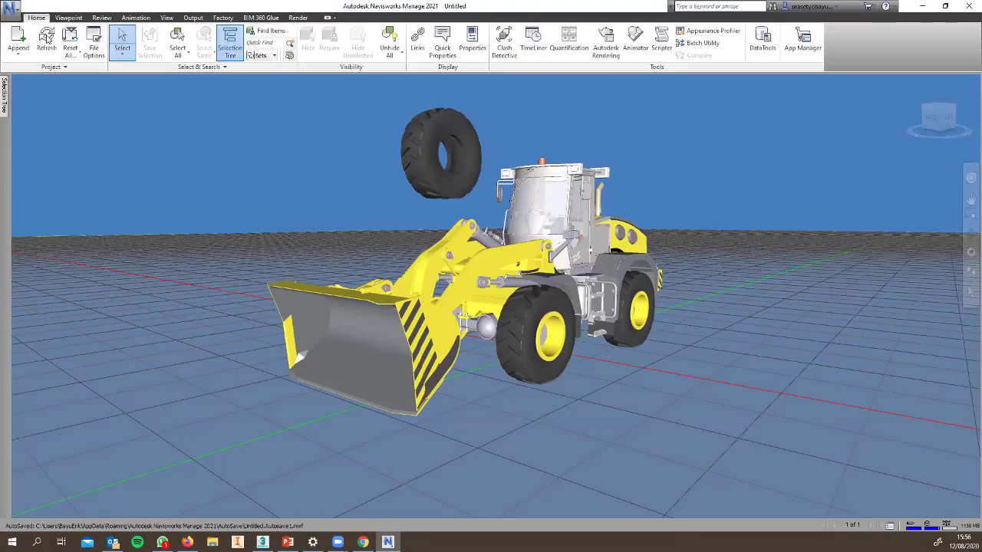
pyautogui.click(70, 50)
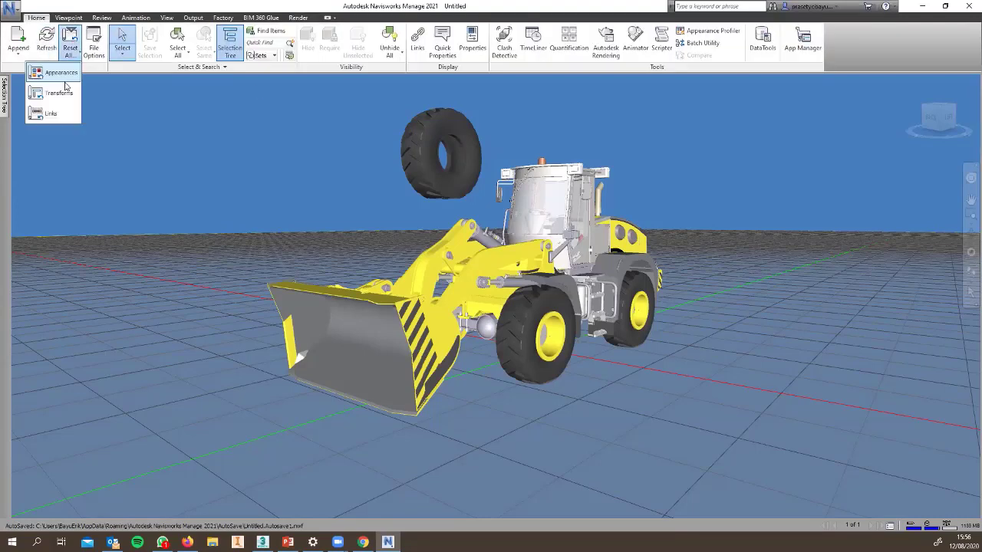
pyautogui.click(571, 201)
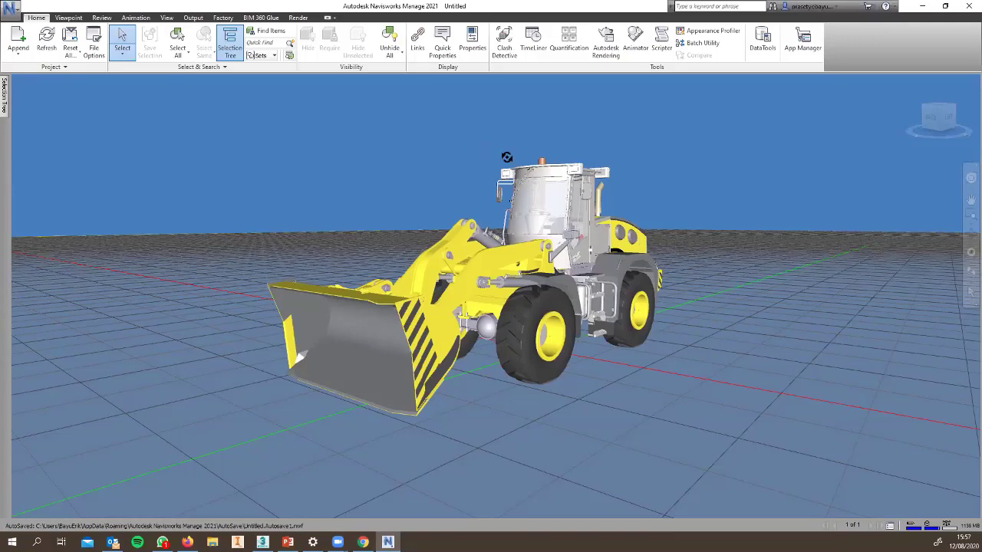
# Review the FBX export options for the front loader scene and cancel without exporting
pyautogui.keyDown('shift'); pyautogui.moveTo(517, 169); pyautogui.dragTo(523, 166, button='middle'); pyautogui.keyUp('shift')
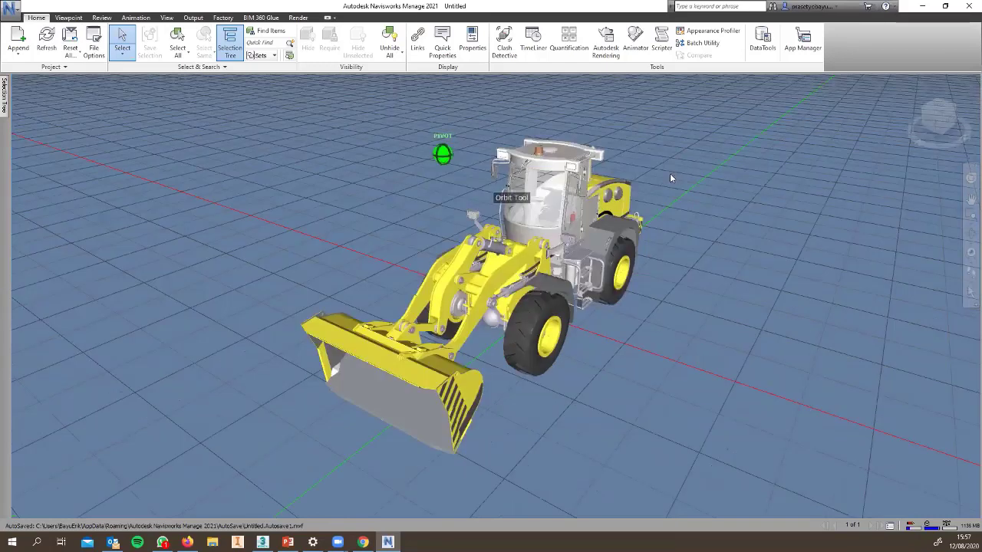
pyautogui.keyDown('shift'); pyautogui.moveTo(670, 173); pyautogui.dragTo(659, 205, button='middle'); pyautogui.keyUp('shift')
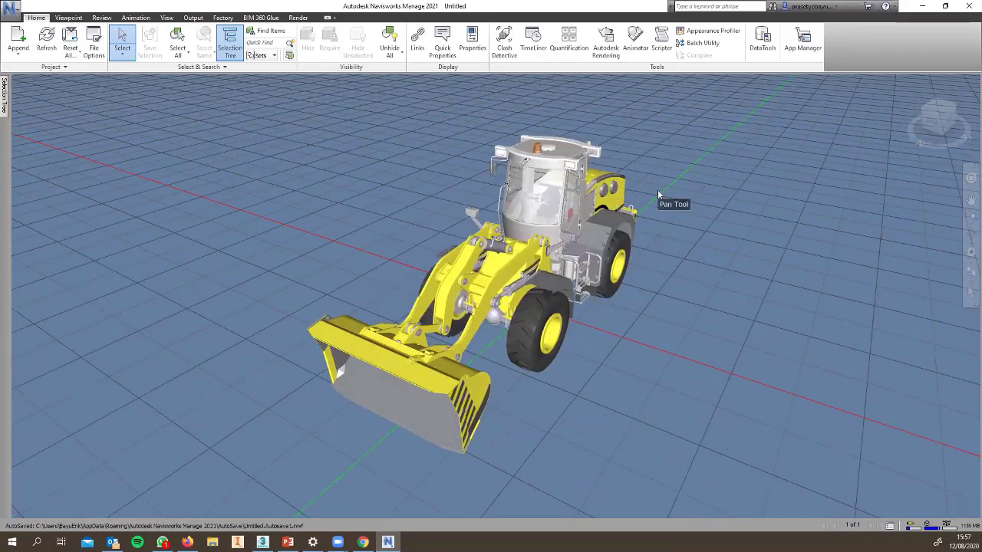
pyautogui.scroll(1, 658, 200)
pyautogui.keyDown('shift'); pyautogui.moveTo(658, 195); pyautogui.dragTo(635, 148, button='middle'); pyautogui.keyUp('shift')
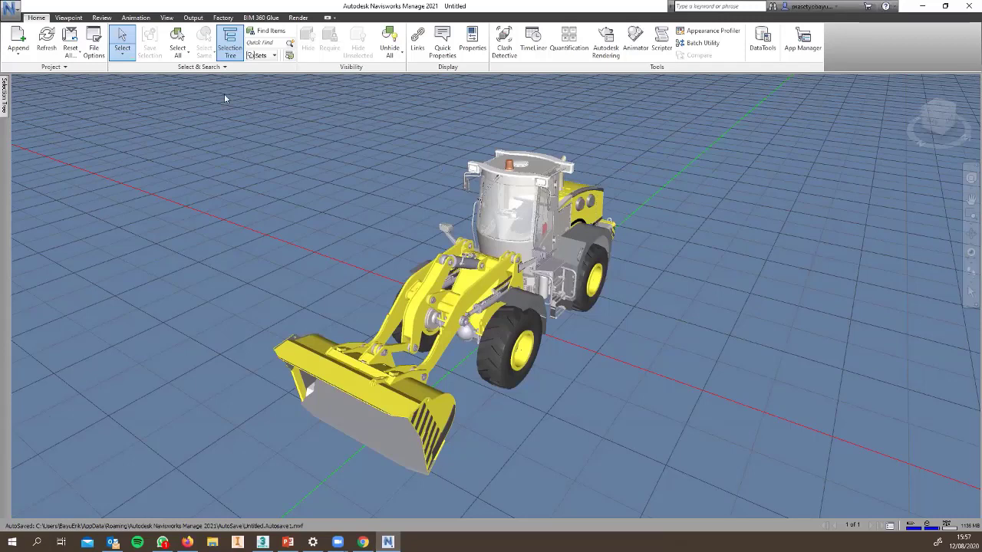
pyautogui.click(193, 17)
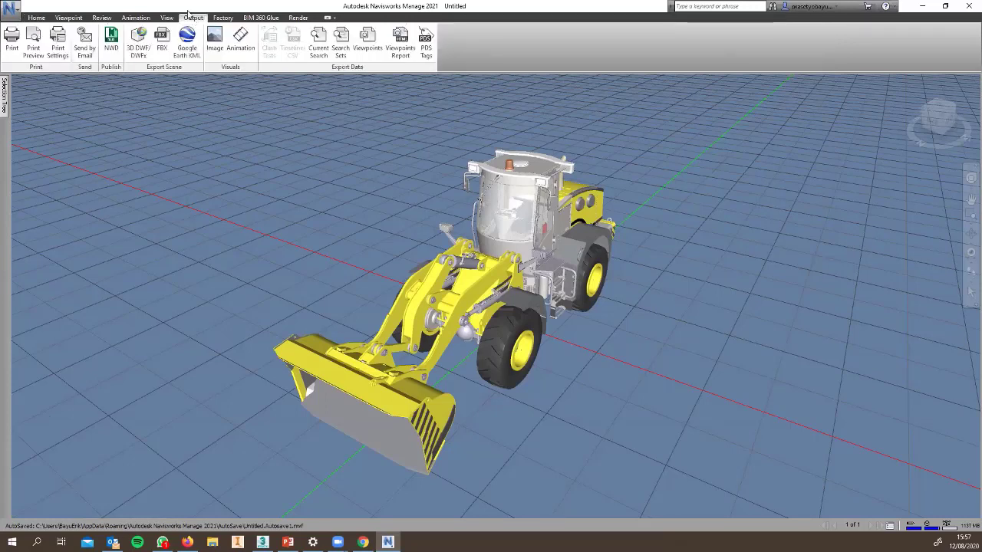
pyautogui.click(162, 39)
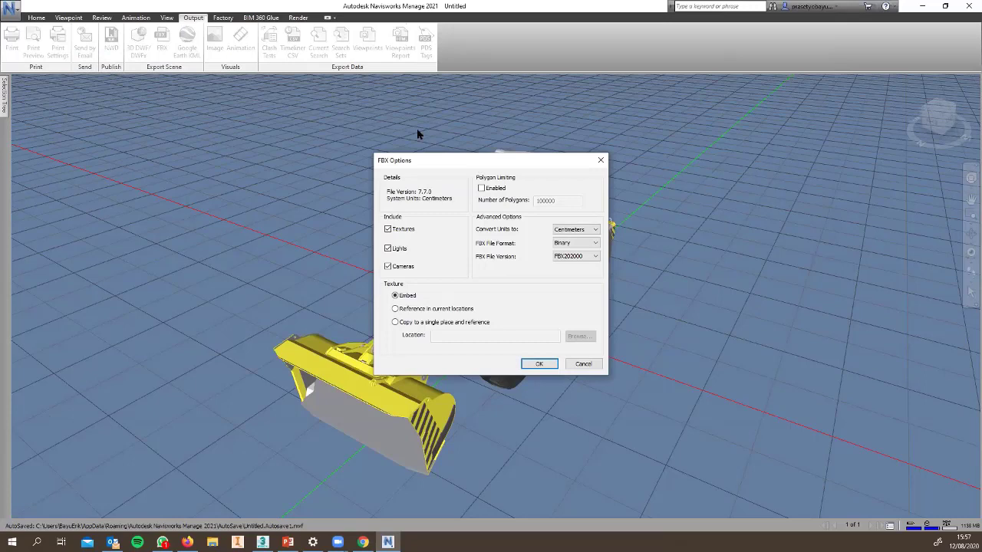
pyautogui.moveTo(398, 165); pyautogui.dragTo(338, 132)
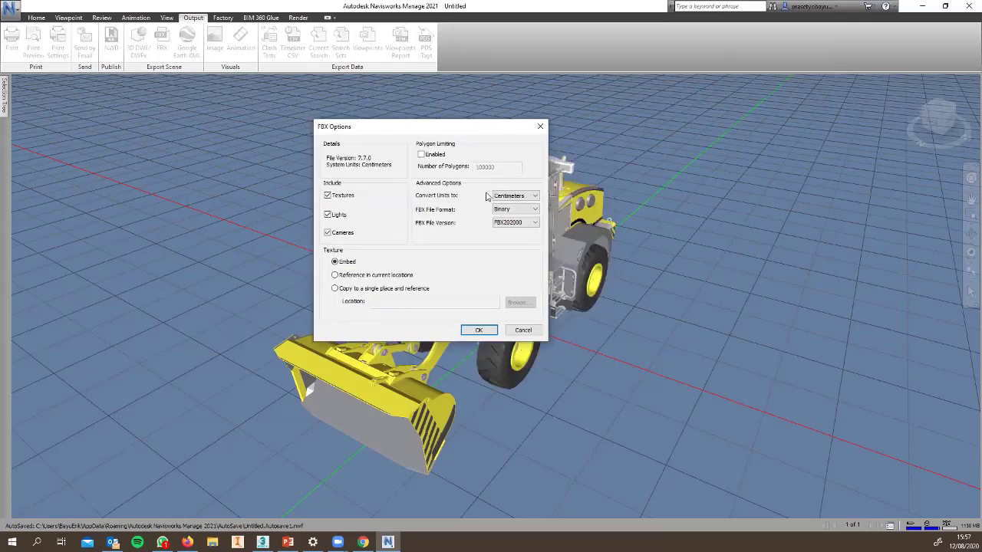
pyautogui.click(522, 331)
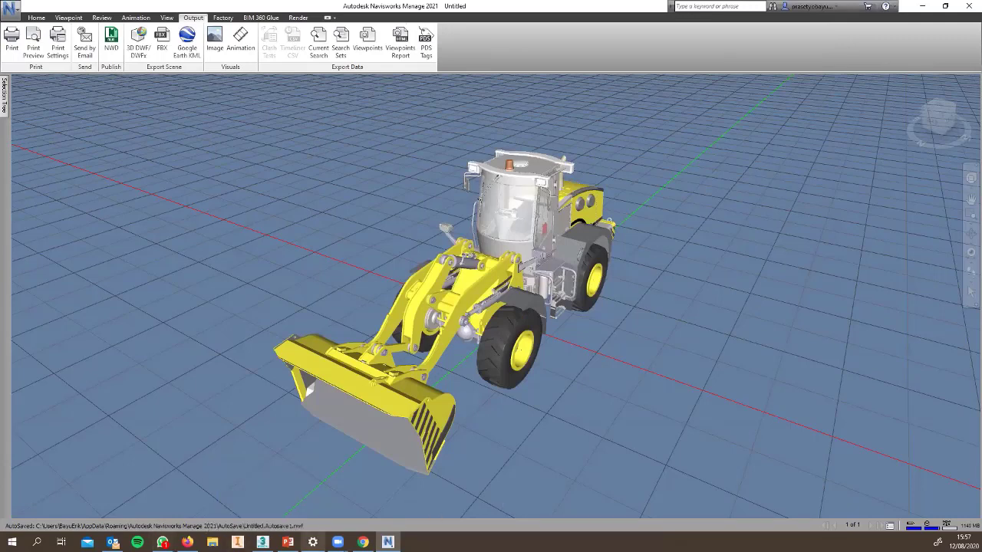
# Switch to 3ds Max Interactive, examine the front loader level, and select the player_start unit beside the loader
pyautogui.moveTo(262, 542)
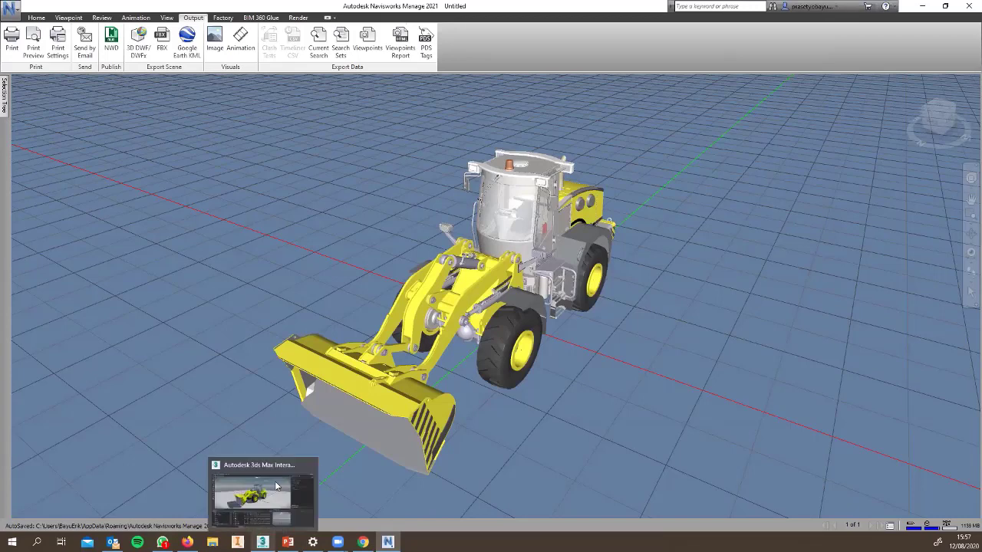
pyautogui.click(277, 486)
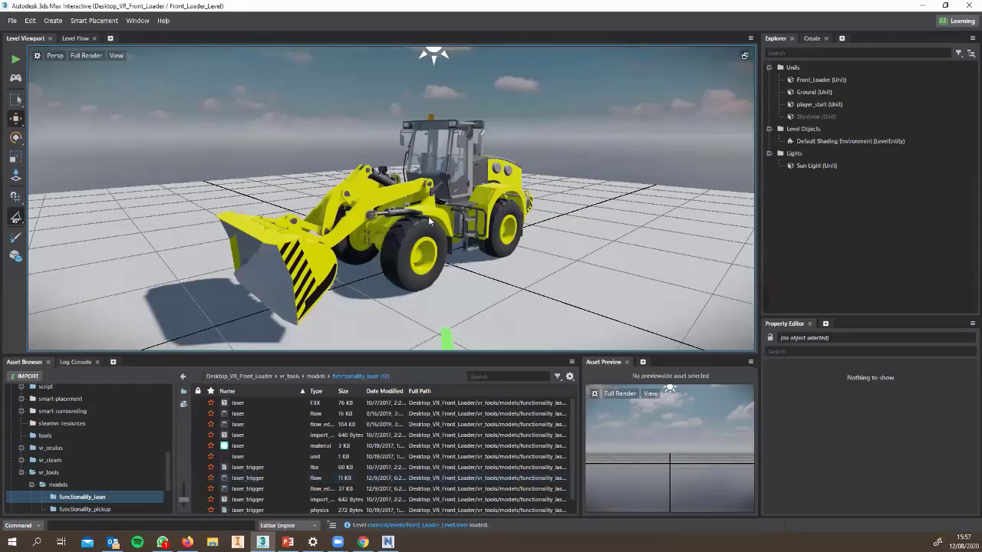
pyautogui.moveTo(444, 210)
pyautogui.keyDown('alt'); pyautogui.mouseDown()
pyautogui.moveTo(454, 211)
pyautogui.moveTo(445, 220)
pyautogui.mouseUp(); pyautogui.keyUp('alt')
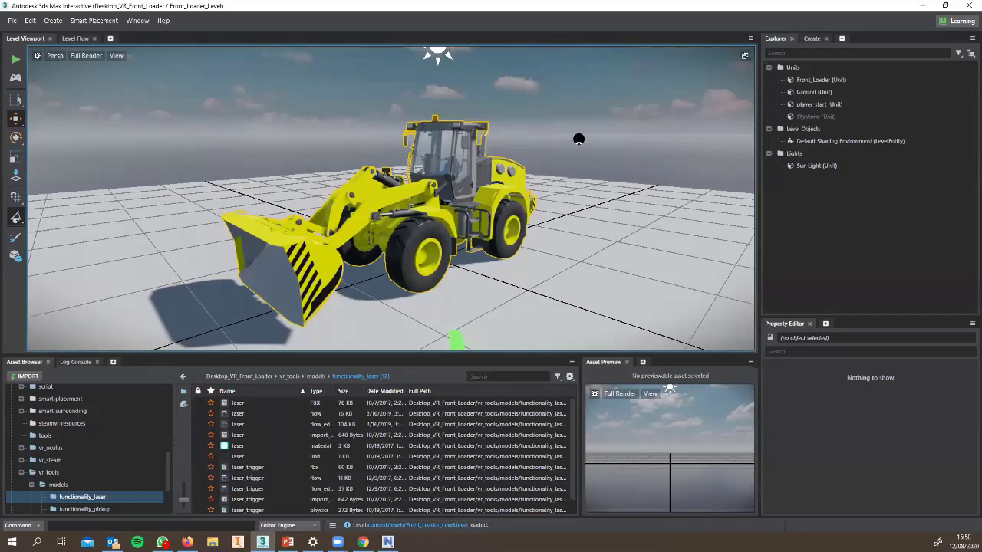
pyautogui.keyDown('alt'); pyautogui.moveTo(580, 143); pyautogui.dragTo(332, 234); pyautogui.keyUp('alt')
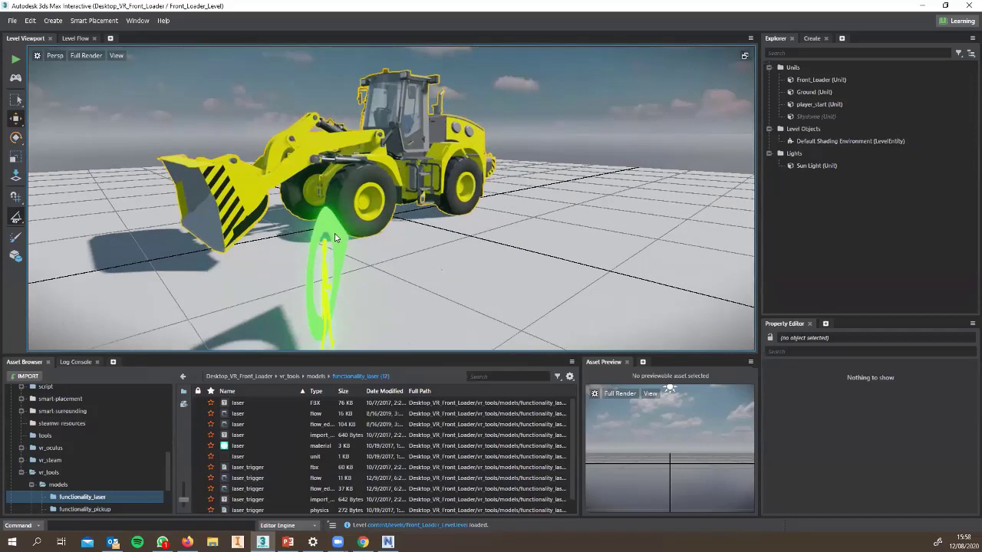
pyautogui.click(326, 299)
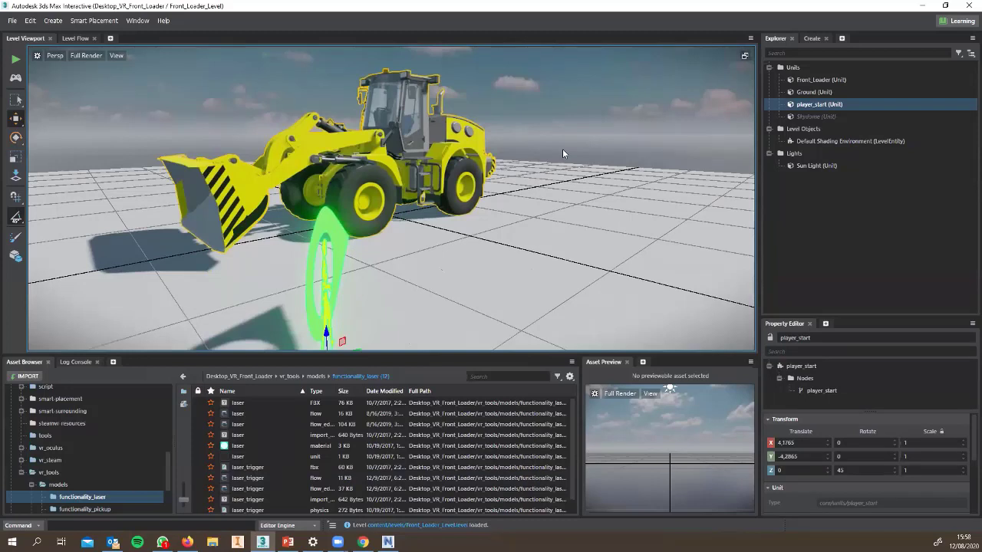
# Run a test of Front_Loader_Level, close the test, and switch away to PowerPoint
pyautogui.click(14, 60)
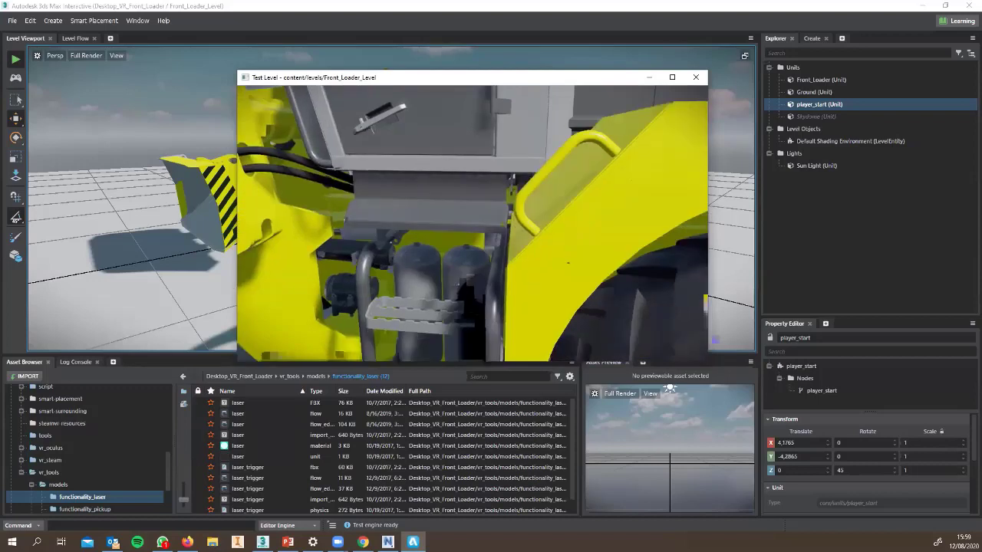
pyautogui.press('Escape')
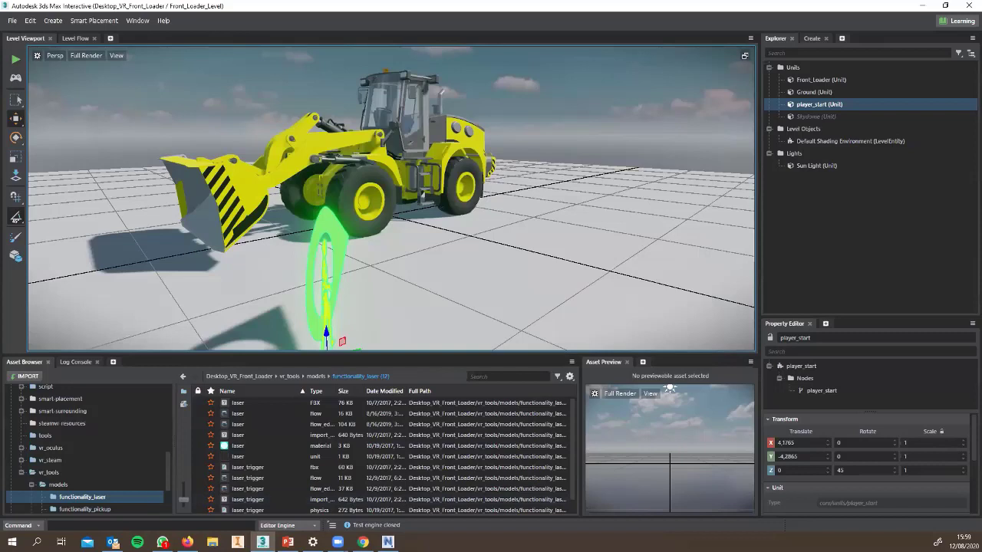
pyautogui.hotkey('alt', 'Tab')
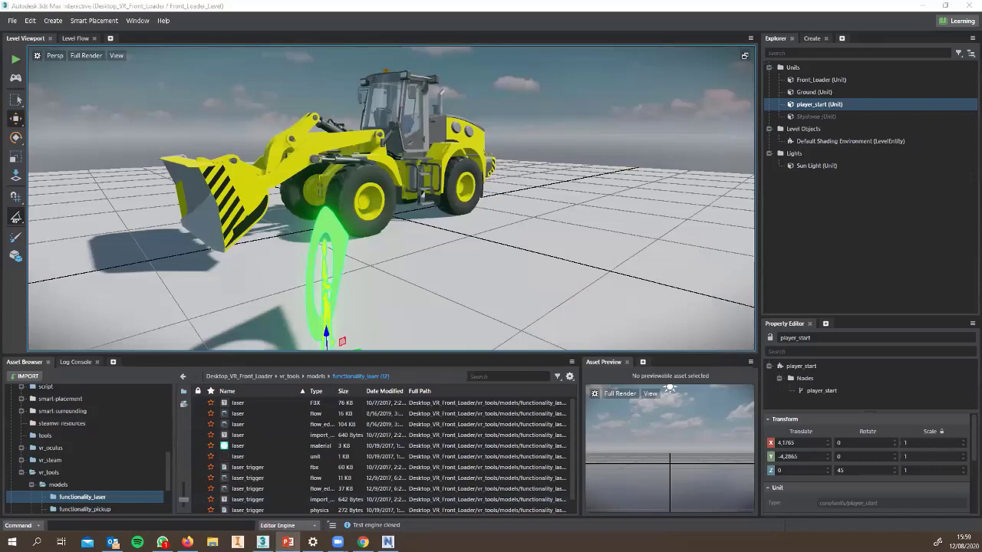